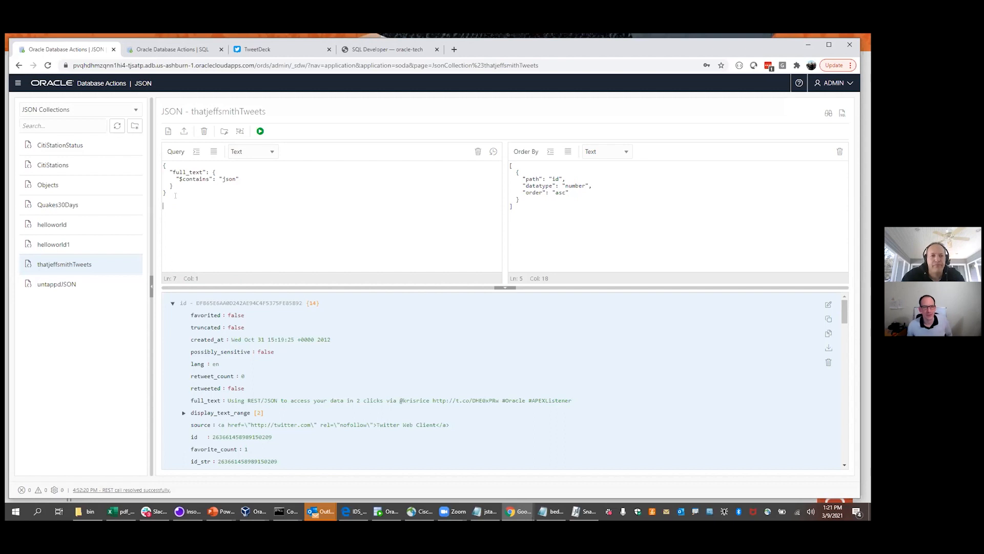
Open the Database Actions launchpad in a new browser tab from the side navigation
left_click(166, 192)
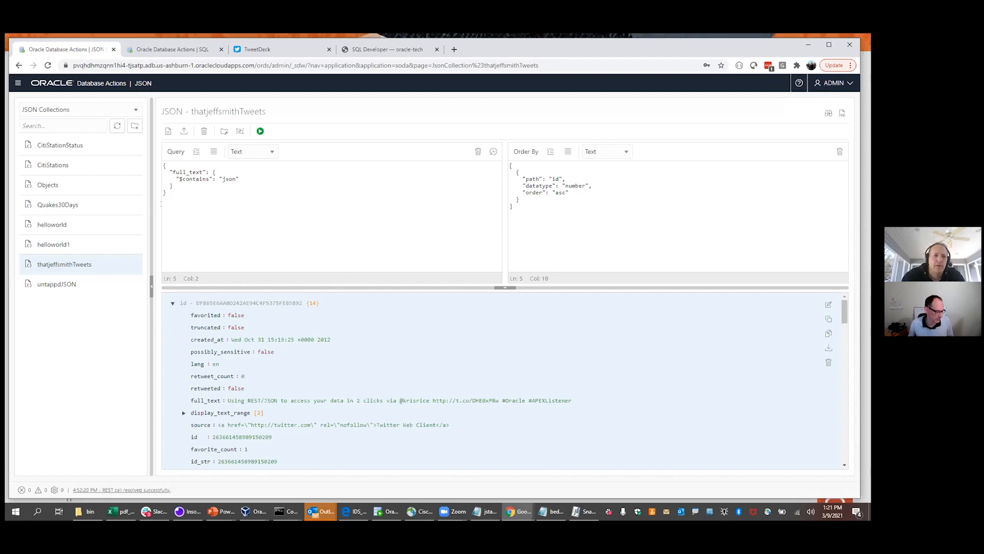
left_click(17, 82)
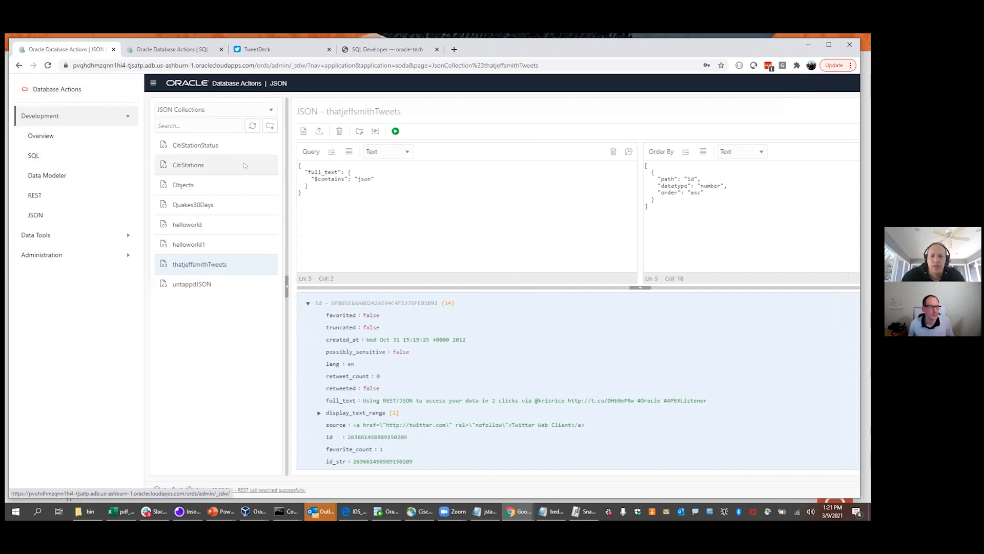
right_click(73, 95)
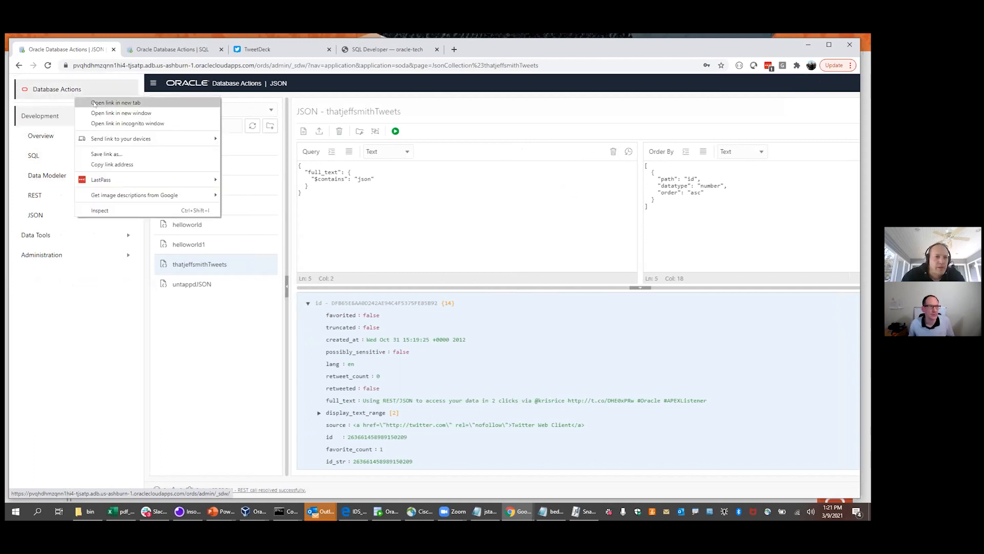
left_click(115, 102)
left_click(145, 49)
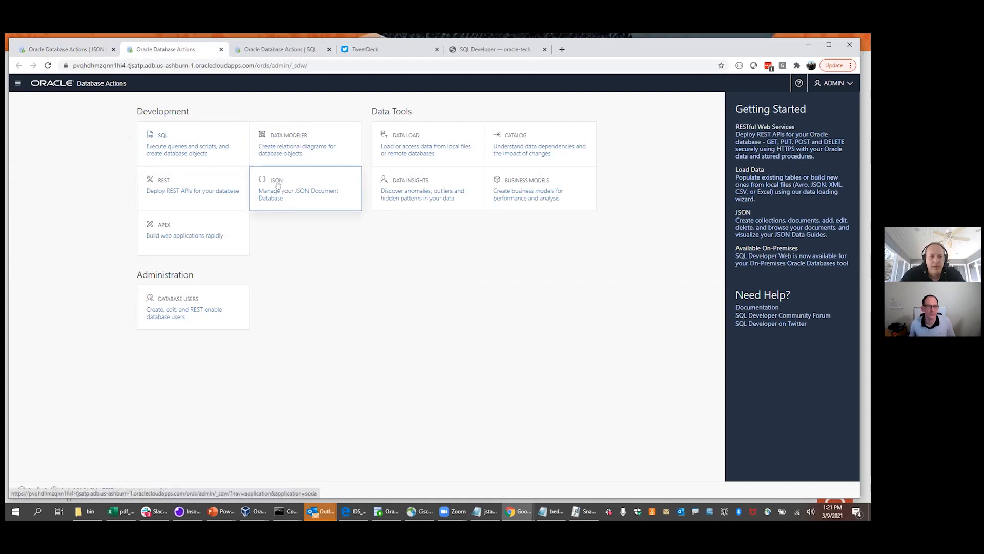
Collapse the side navigation and switch to the SQL worksheet holding the generated query
left_click(68, 51)
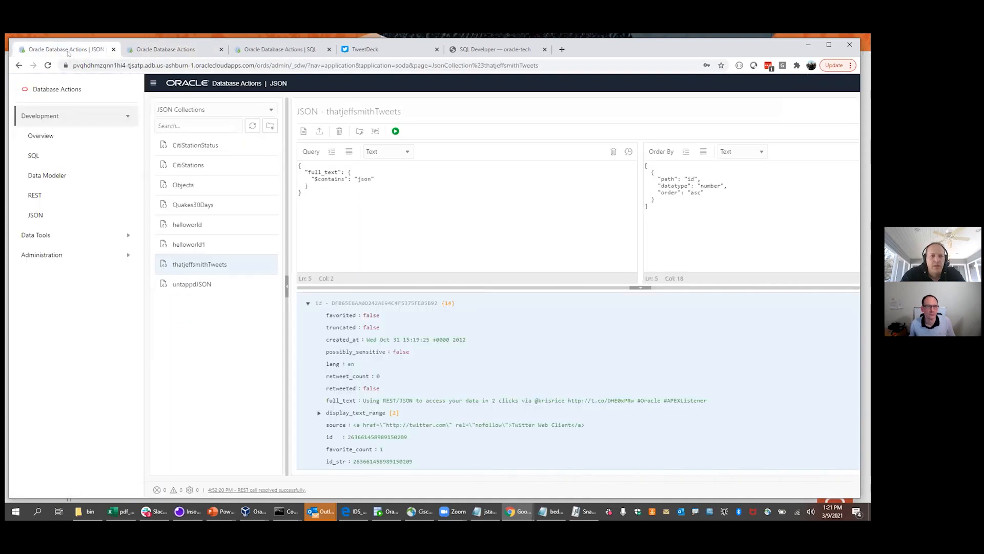
left_click(152, 82)
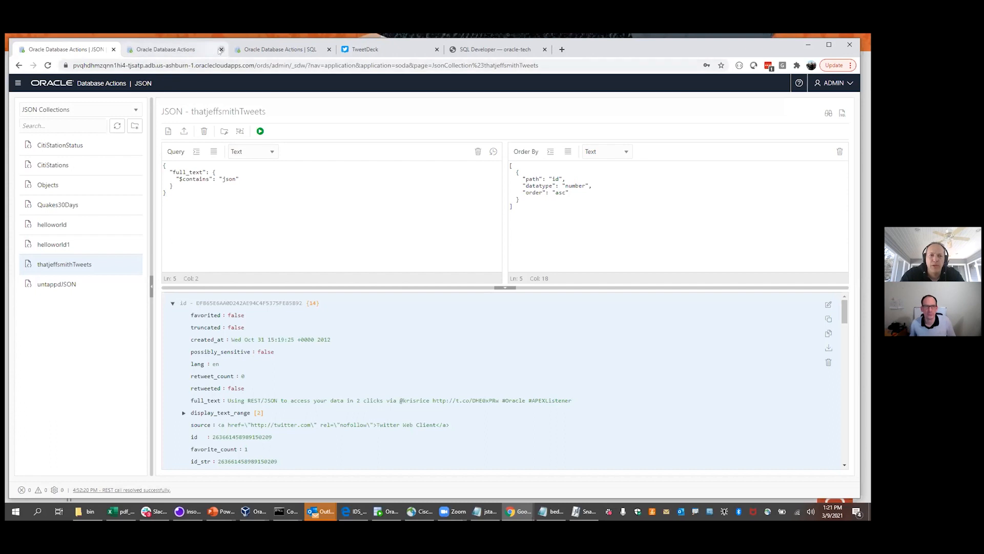
left_click(239, 48)
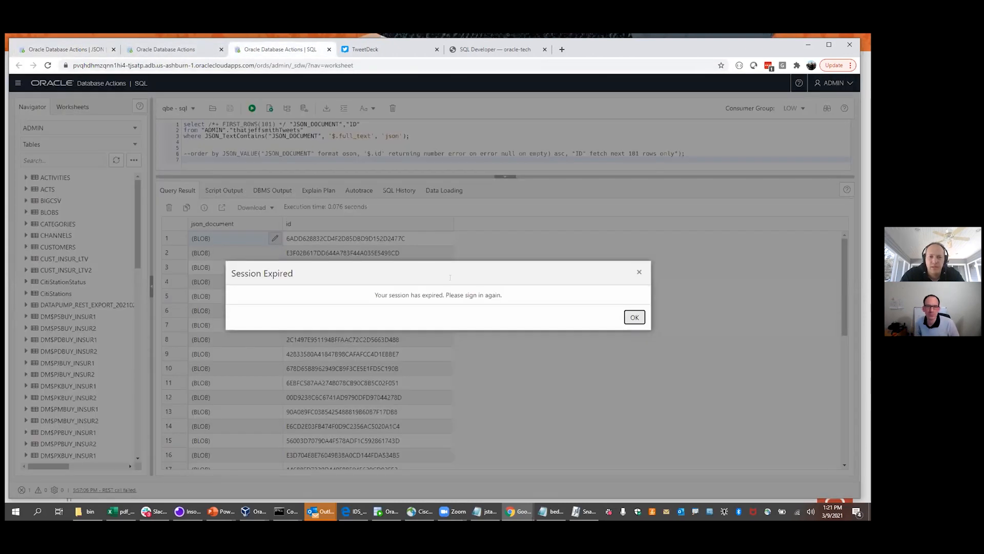
Sign back in after the session expiry and add blank lines below the commented order by line
left_click(633, 317)
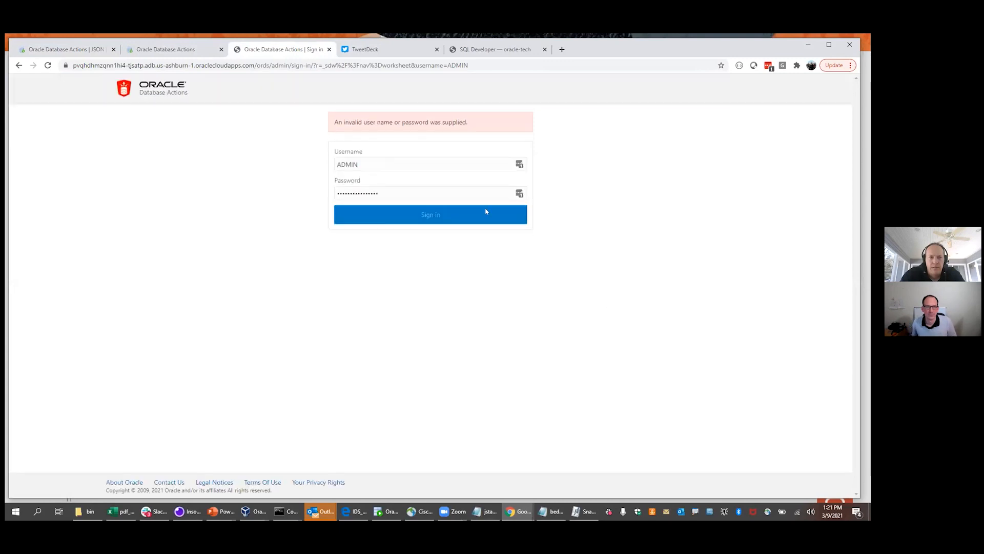
left_click(412, 212)
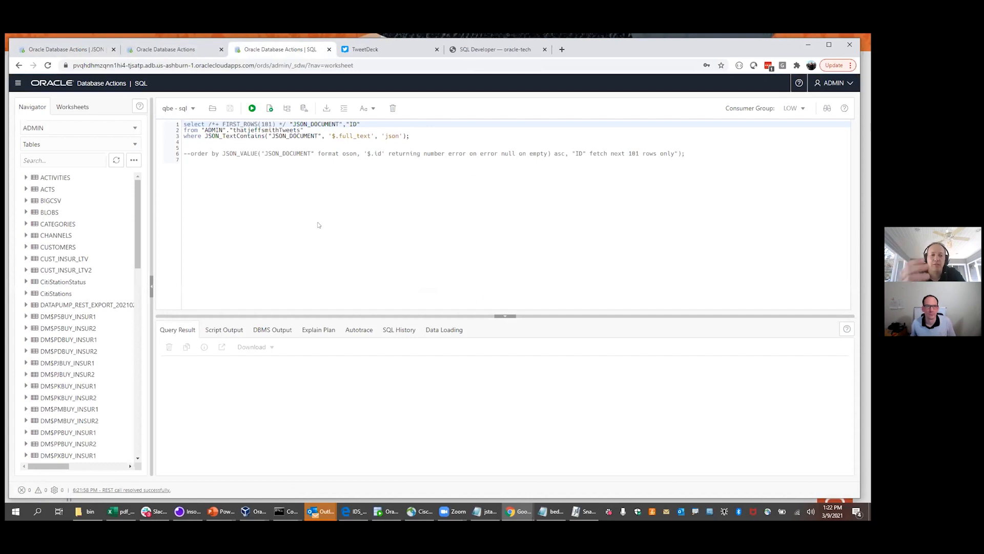
left_click(690, 153)
key("Return")
key("Return")
key("Return")
type("soda")
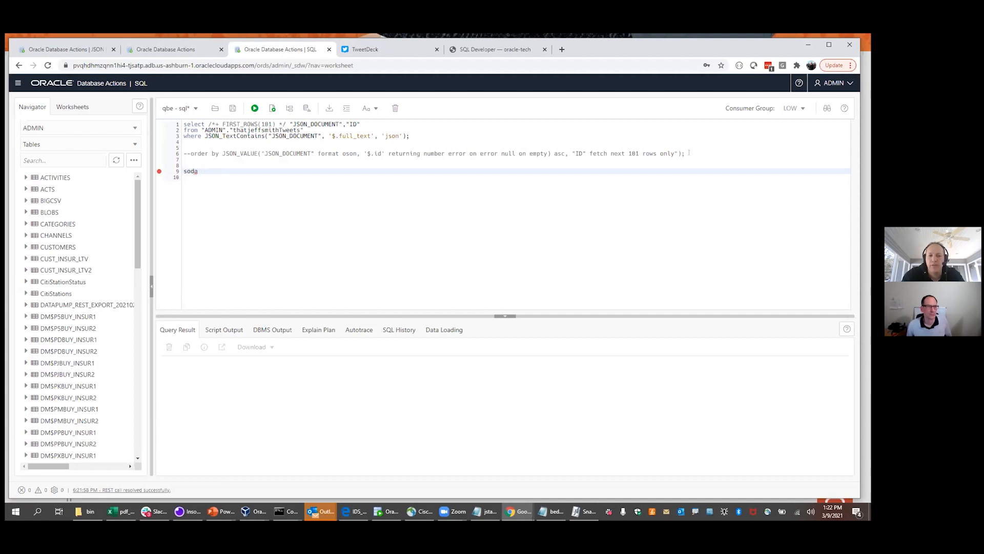
key("BackSpace")
key("BackSpace")
key("BackSpace")
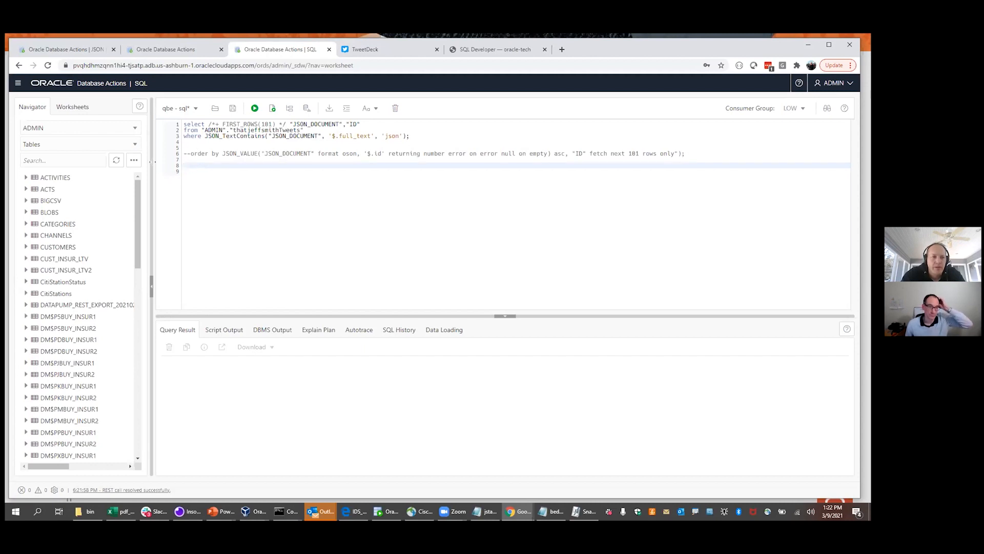
Start an Upload Data Into New Table load using beda-demo-table.json
left_click(134, 161)
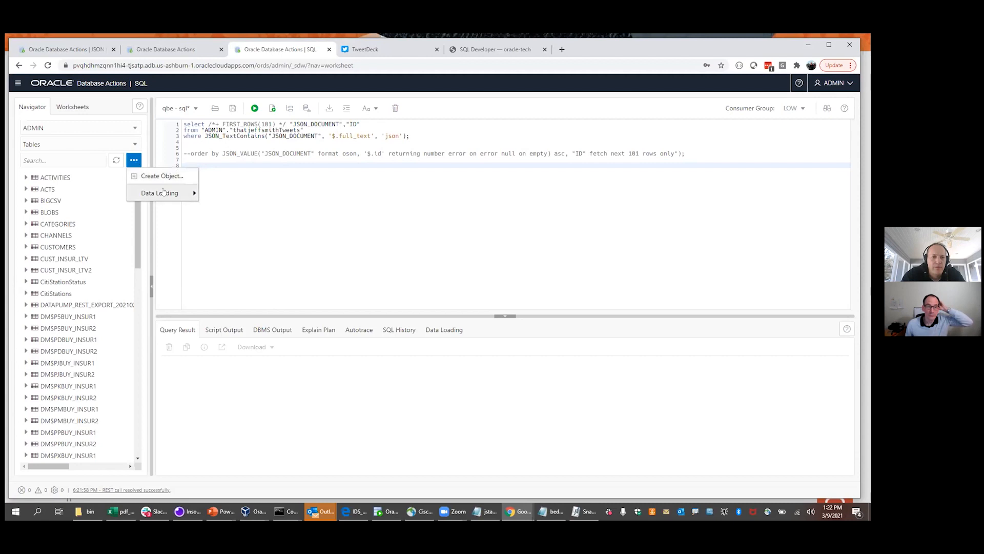
mouse_move(168, 193)
left_click(236, 194)
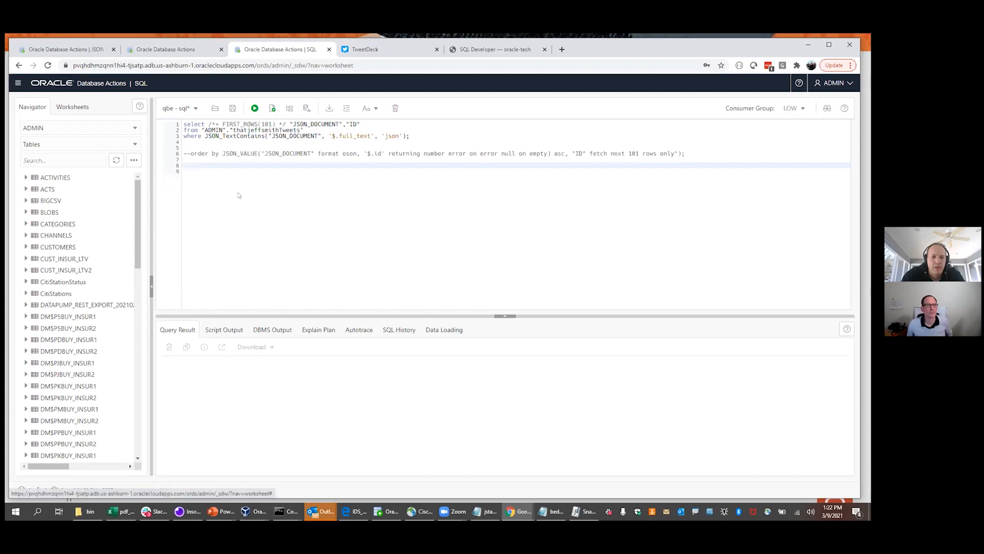
left_click(419, 332)
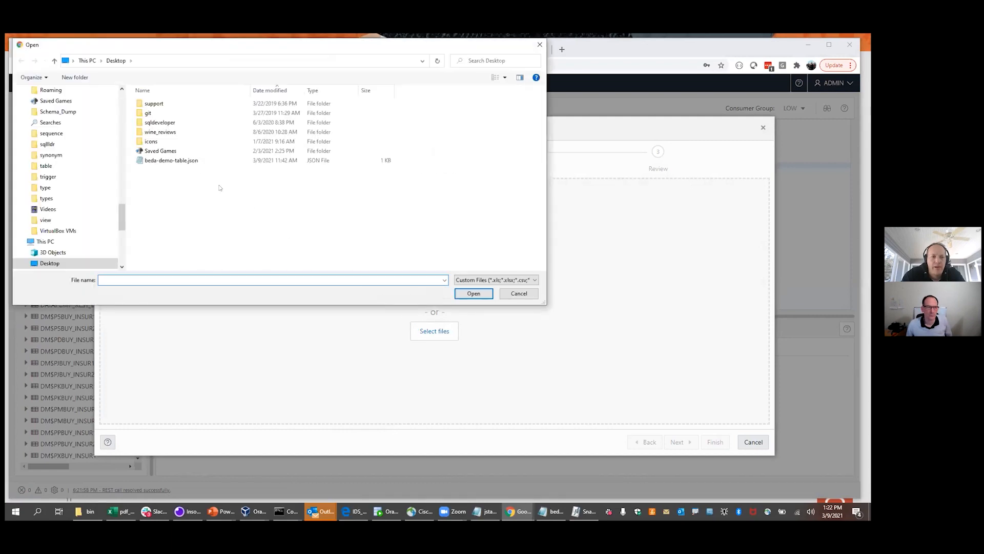
left_click(180, 162)
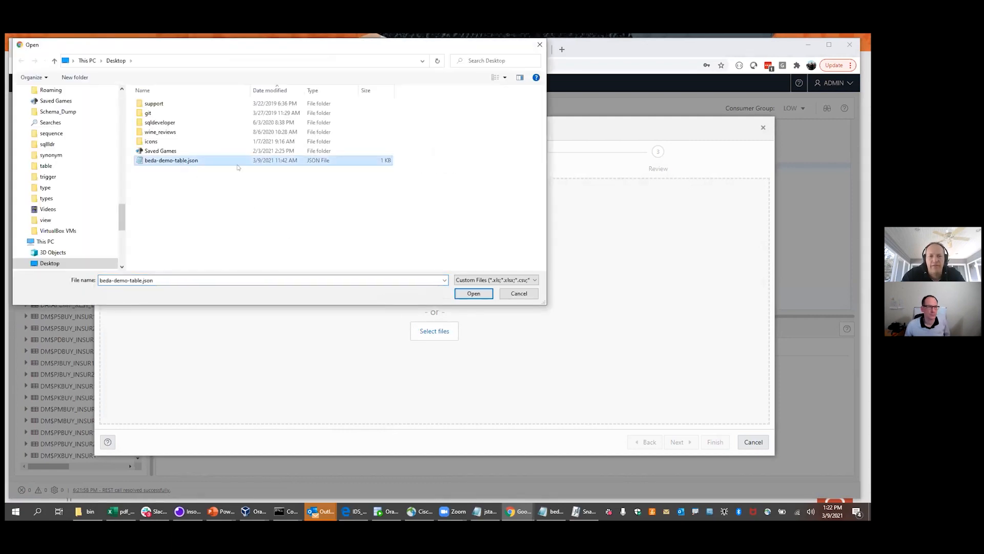
left_click(476, 293)
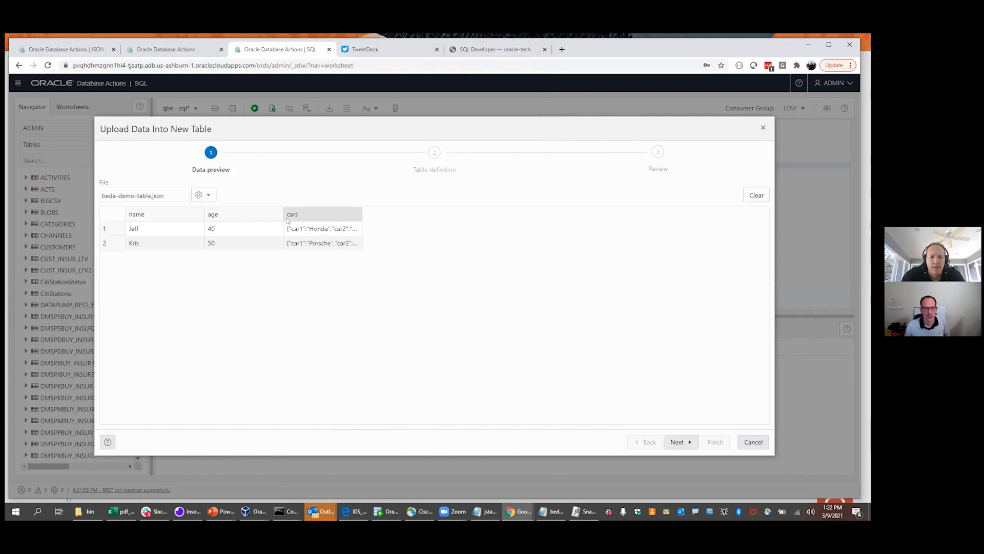
Narrow the name and age preview columns, widen cars, and advance to the table definition
left_click_drag(204, 213, 169, 212)
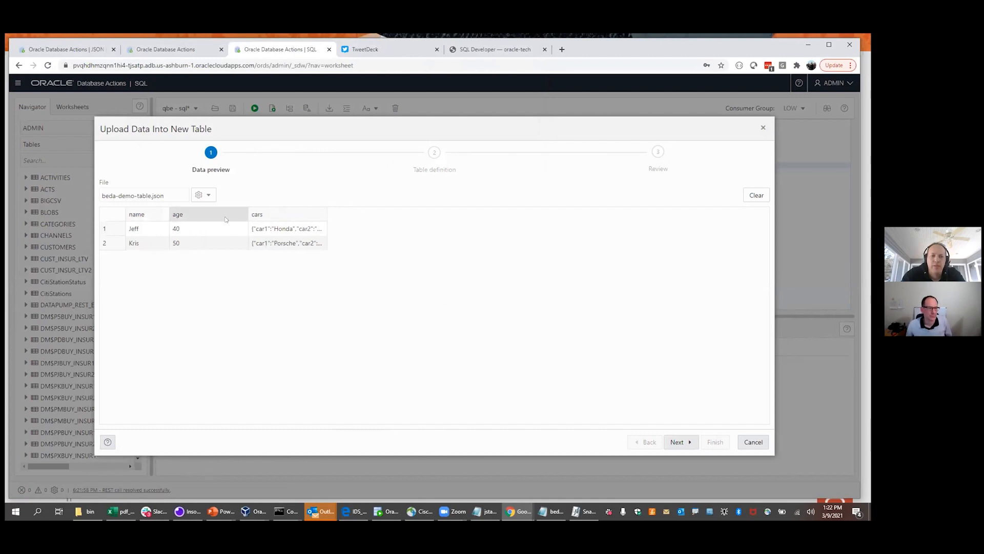
left_click_drag(249, 213, 200, 211)
left_click_drag(277, 211, 364, 214)
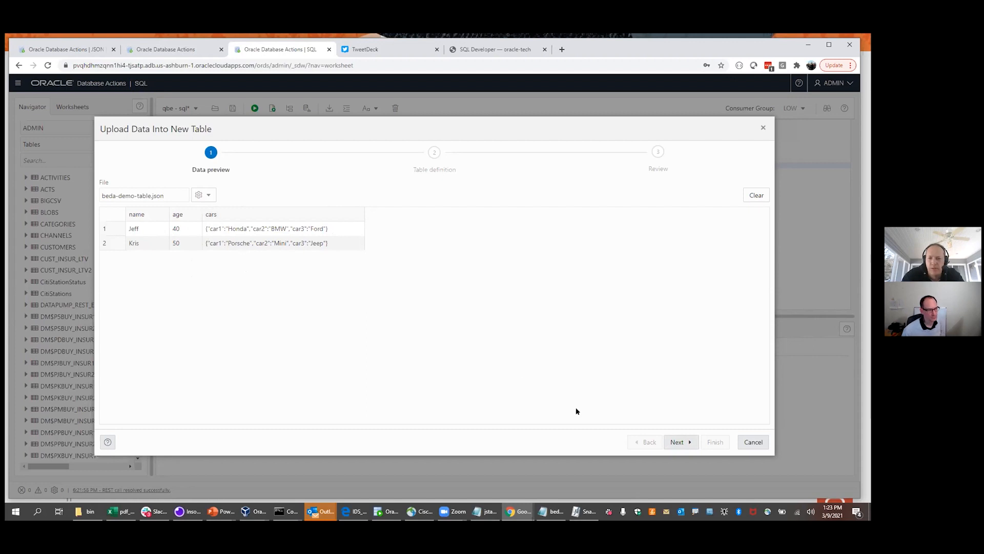
left_click(676, 442)
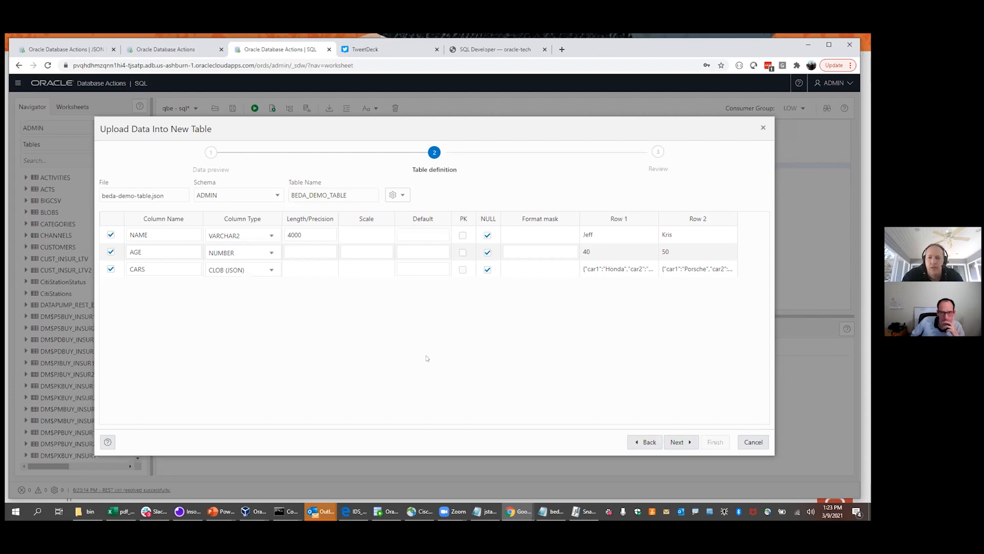
Advance to the Review page to read BEDA_DEMO_TABLE's generated DDL, then cancel the upload
left_click(676, 442)
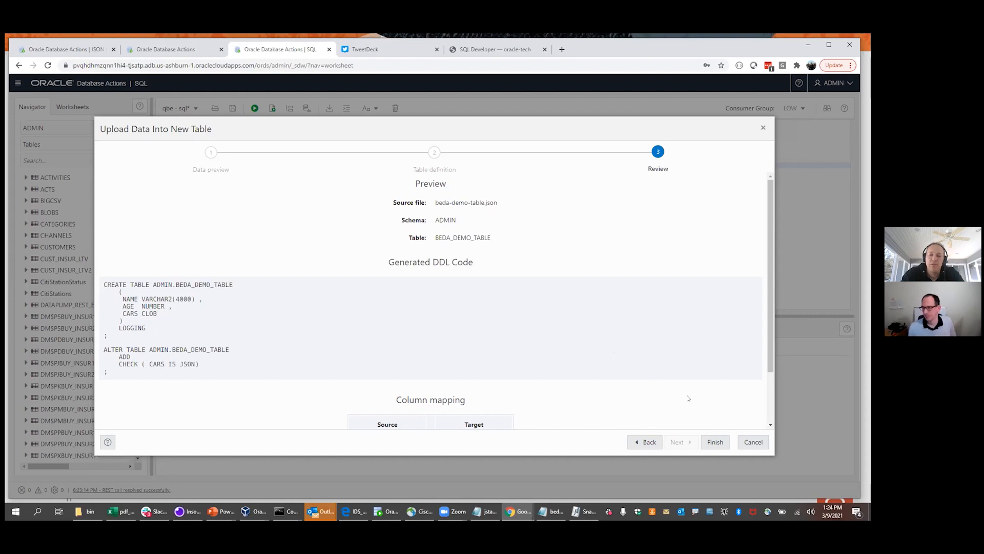
left_click(746, 443)
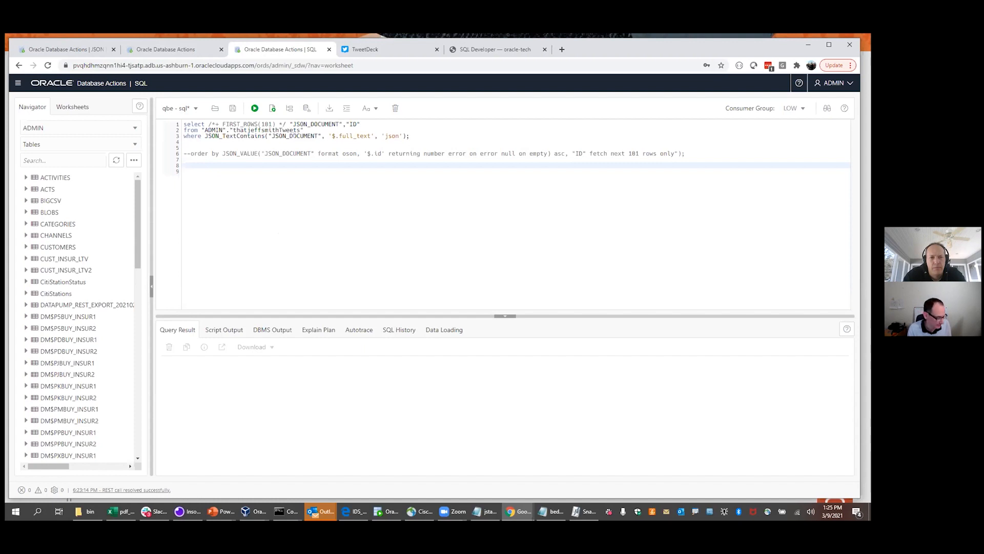
Run the three-line JSON_TextContains query and enlarge the results area
left_click_drag(410, 139, 182, 122)
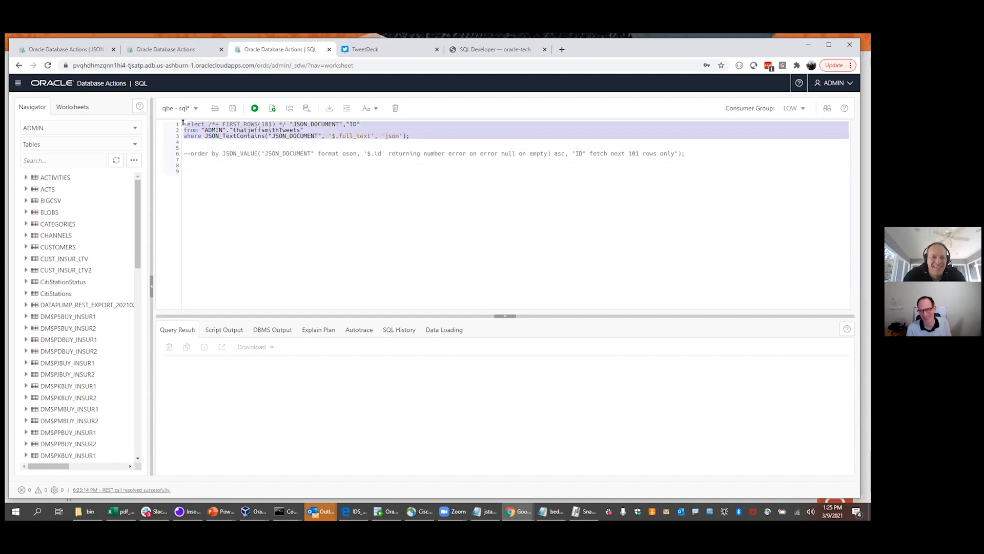
left_click(255, 108)
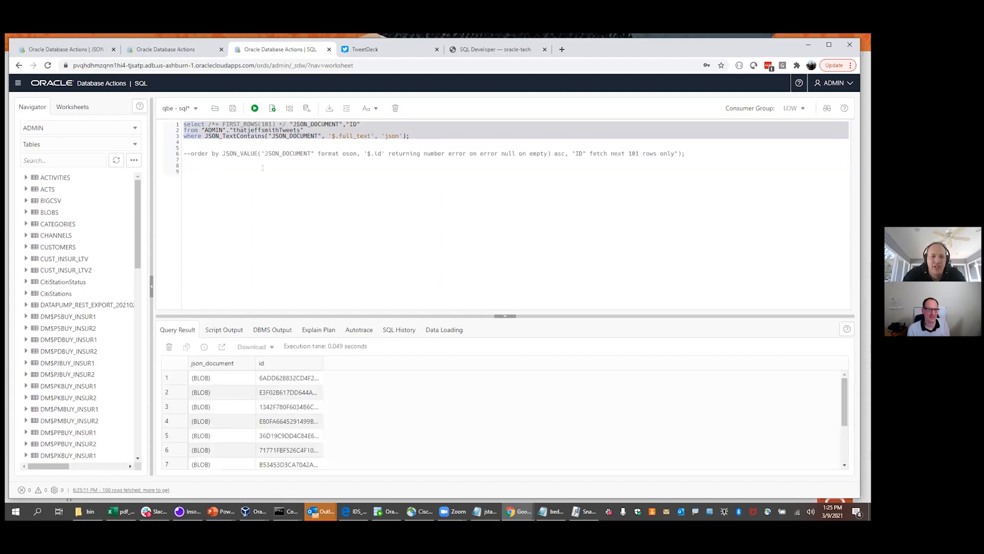
left_click_drag(275, 316, 260, 200)
left_click_drag(137, 214, 86, 451)
left_click(25, 445)
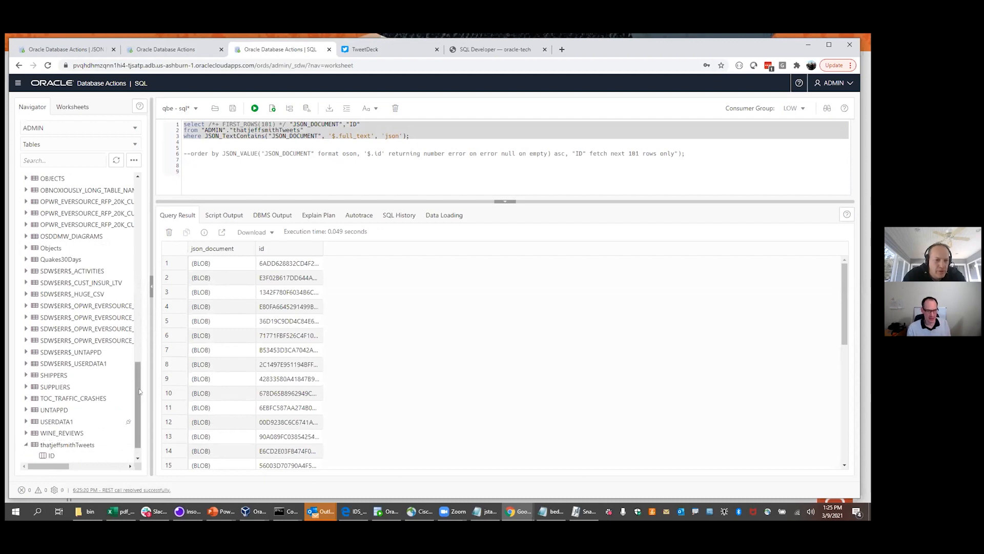
left_click_drag(137, 386, 137, 402)
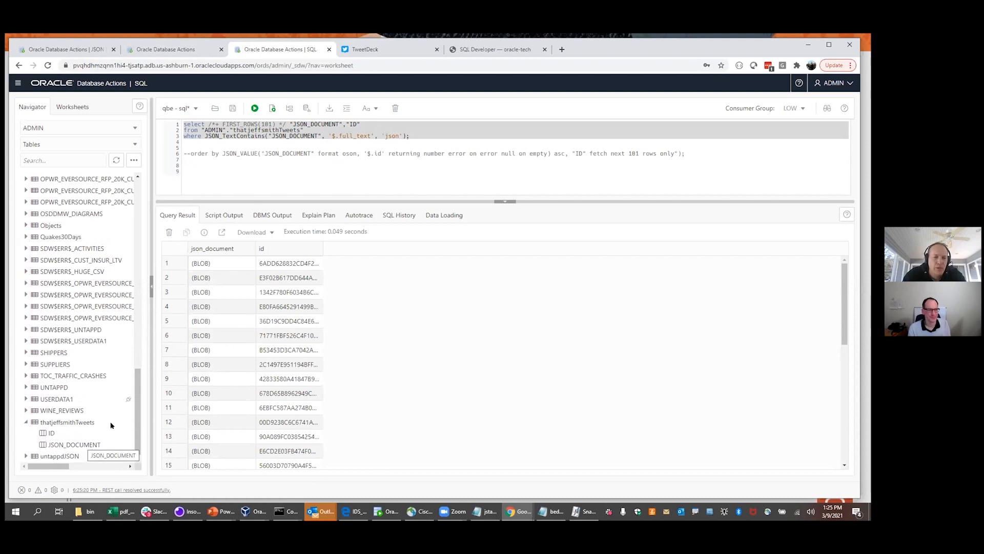
View the first row's json_document saved text, highlight the word JSON, then close the viewer
left_click(216, 266)
left_click(248, 263)
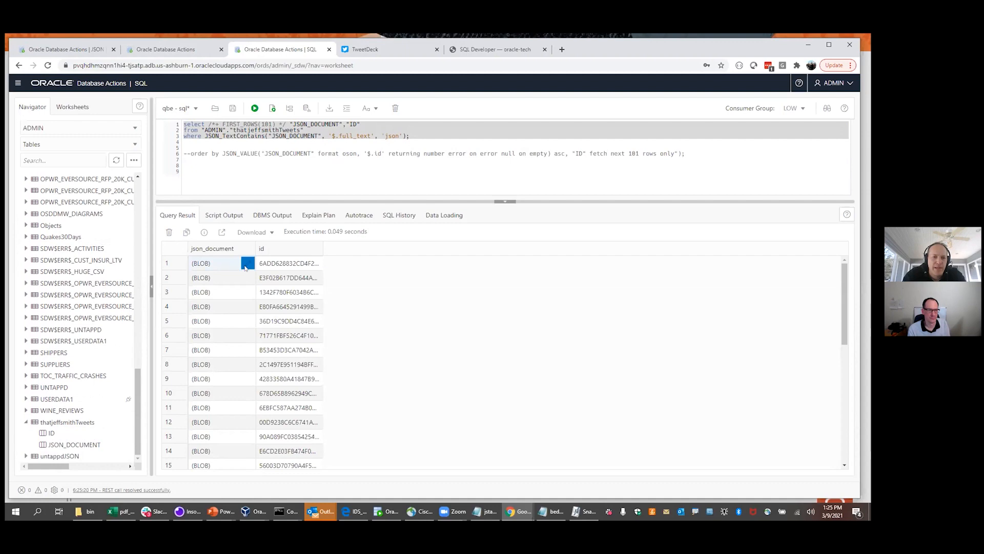
left_click(336, 223)
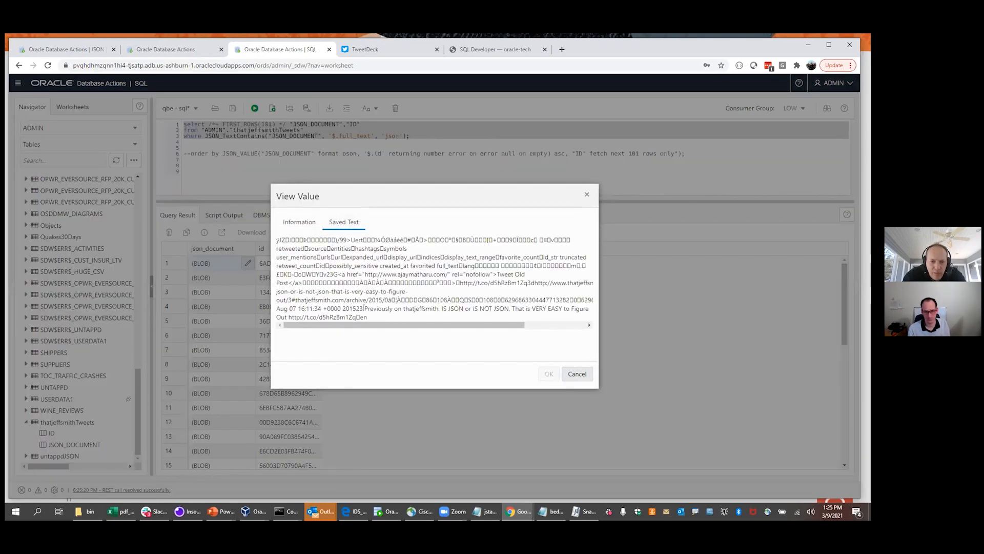
left_click_drag(364, 308, 552, 308)
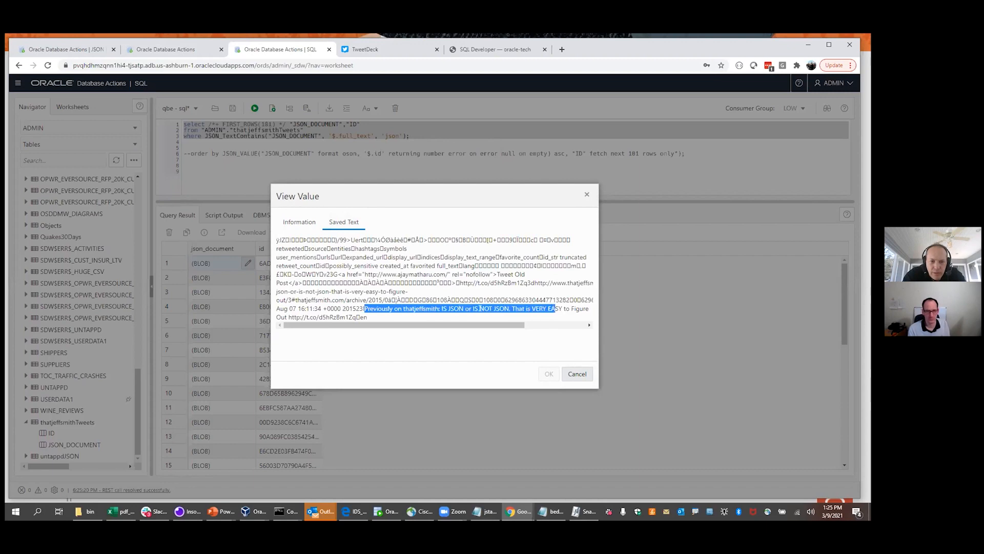
triple_click(458, 308)
left_click(459, 308)
double_click(457, 308)
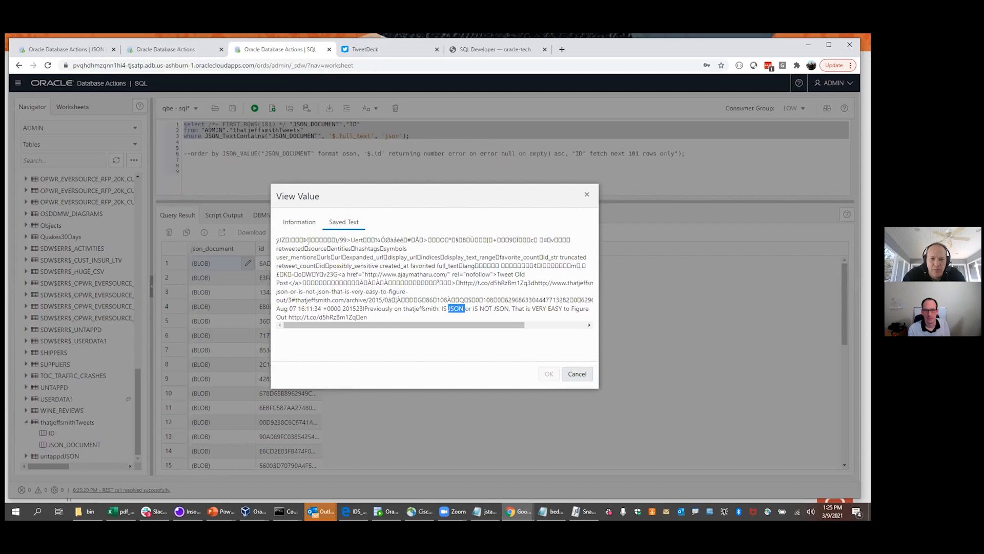
left_click(587, 194)
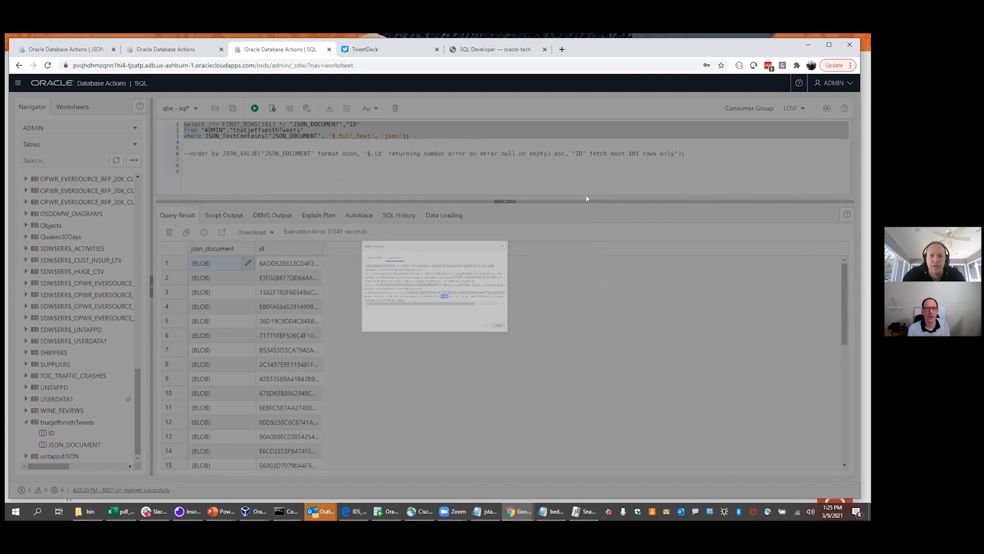
left_click(298, 184)
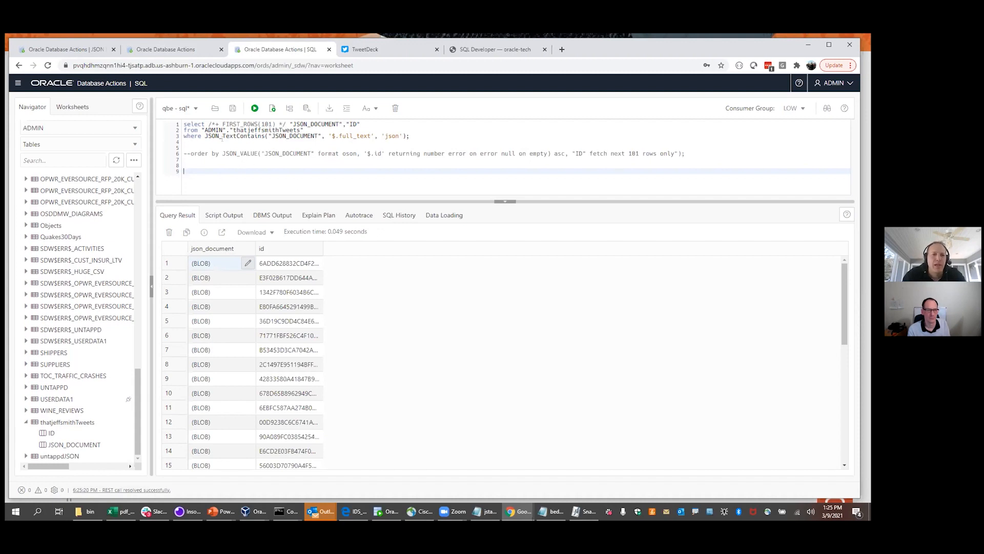
Switch back to the thatjeffsmithTweets JSON page and launch its guided Tour
left_click(175, 52)
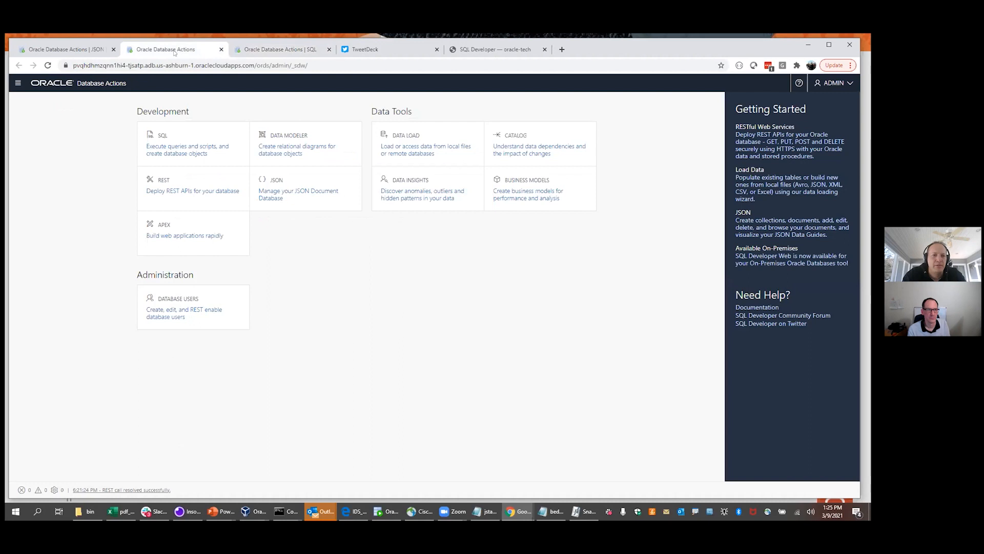
left_click(67, 48)
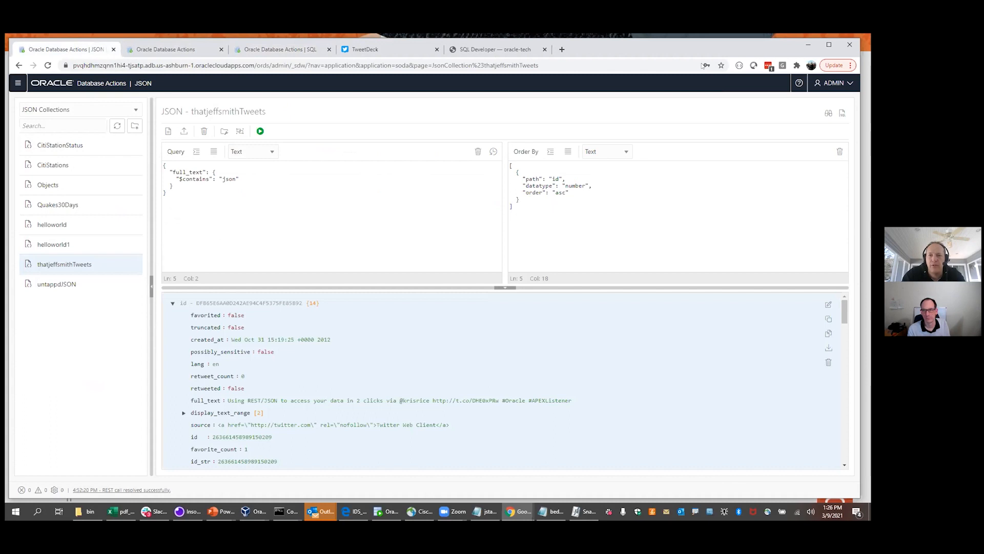
left_click(829, 114)
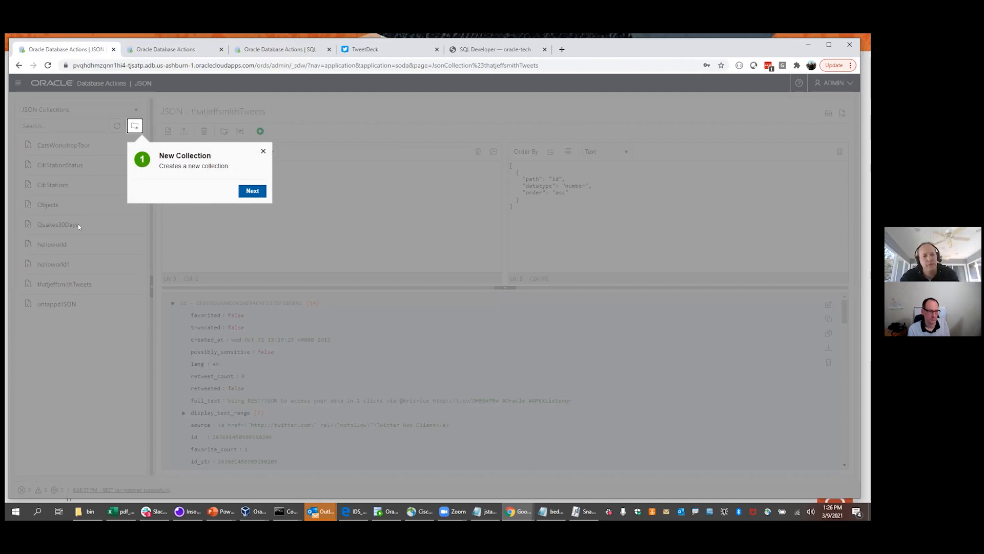
Dismiss the tour and create an empty JSON collection named 'beda'
left_click(263, 151)
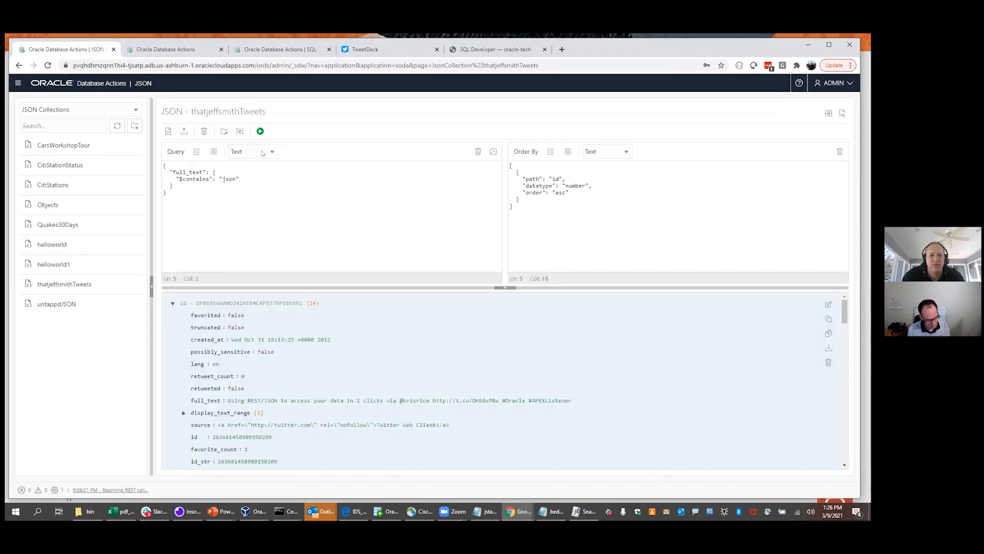
left_click(247, 198)
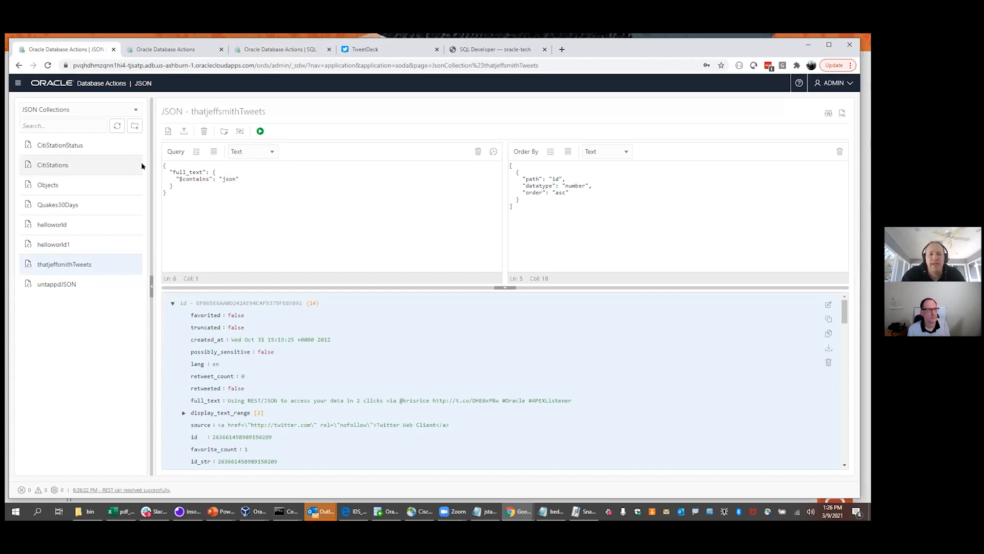
left_click(134, 126)
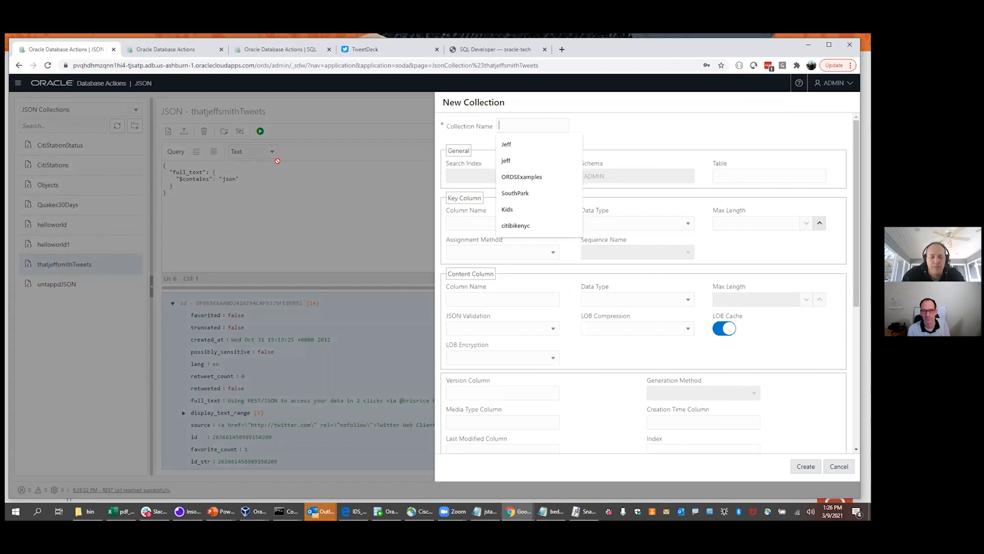
type("beda")
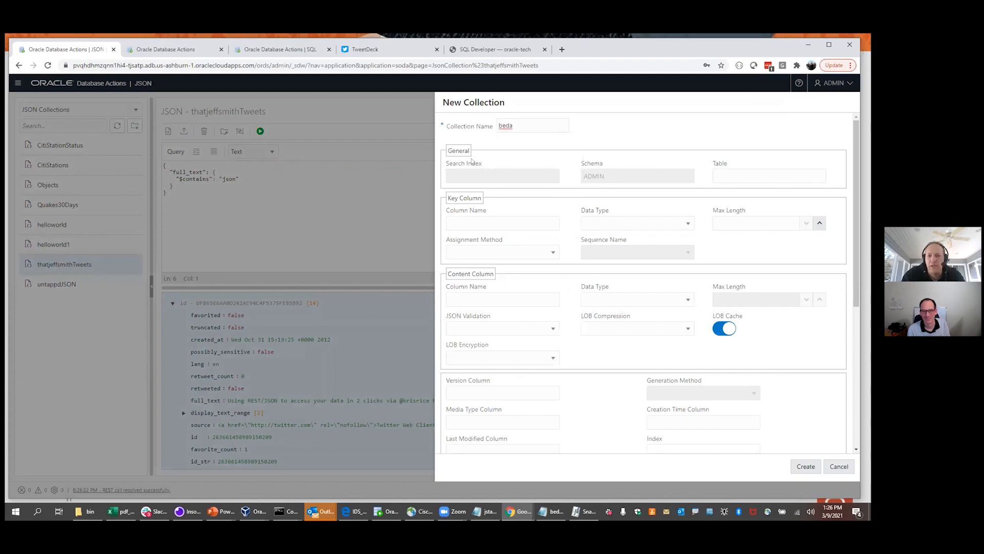
left_click(804, 468)
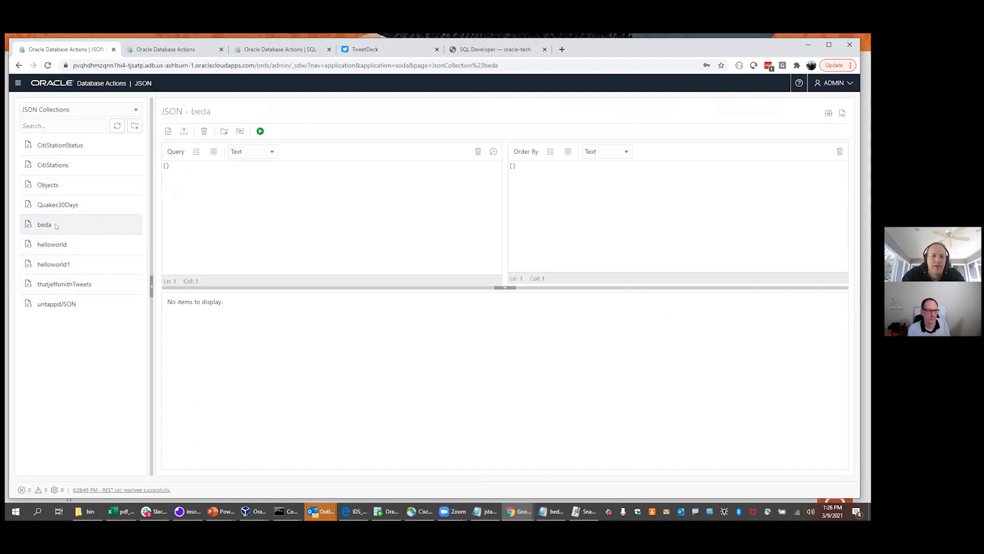
left_click(183, 132)
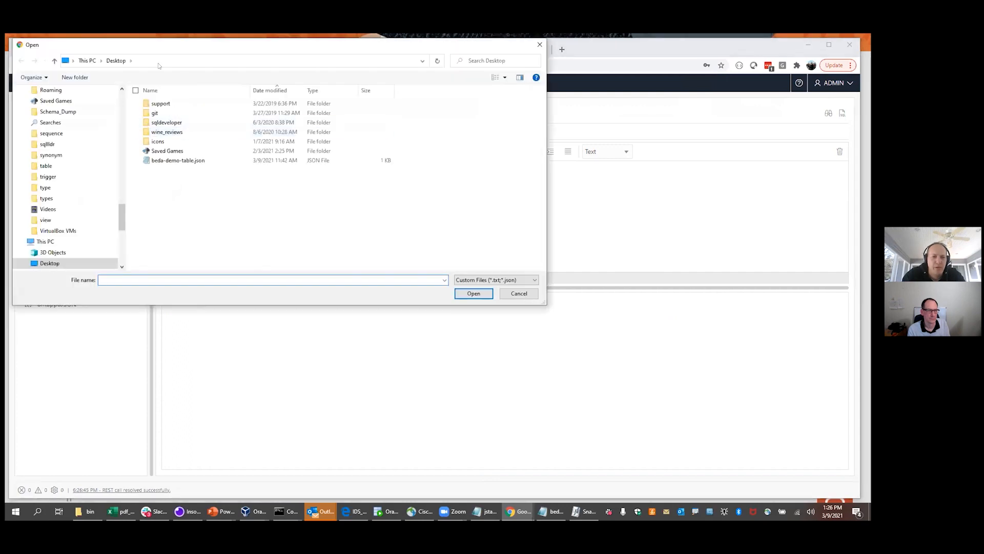
Import beda-demo-table.json into beda and expand item 0 down to its three cars
left_click_drag(152, 50, 225, 176)
left_click(254, 284)
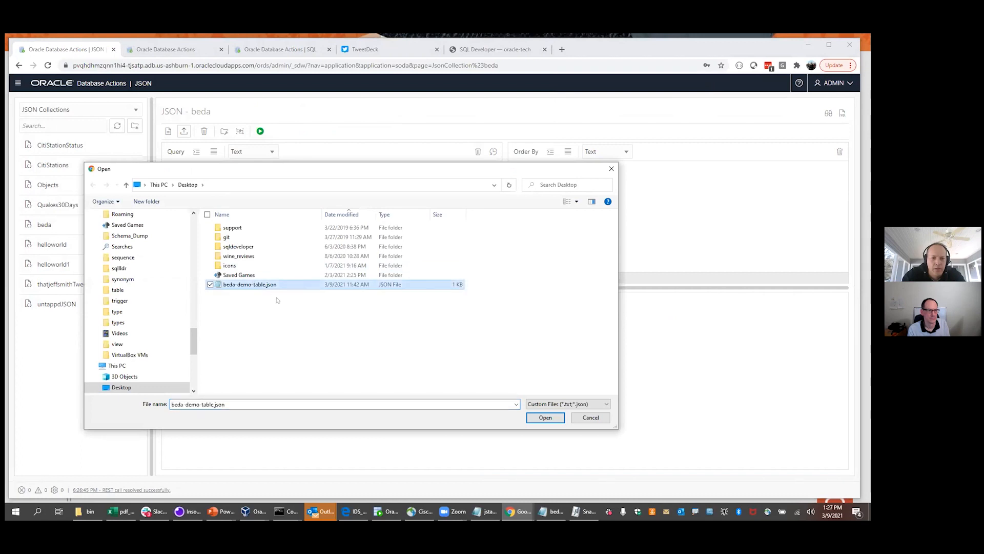
left_click(544, 417)
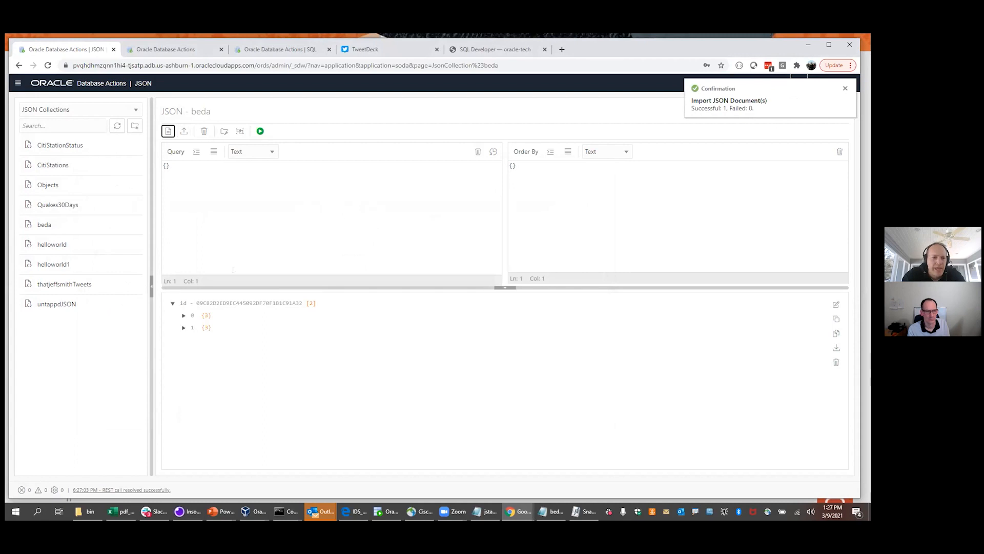
left_click(183, 315)
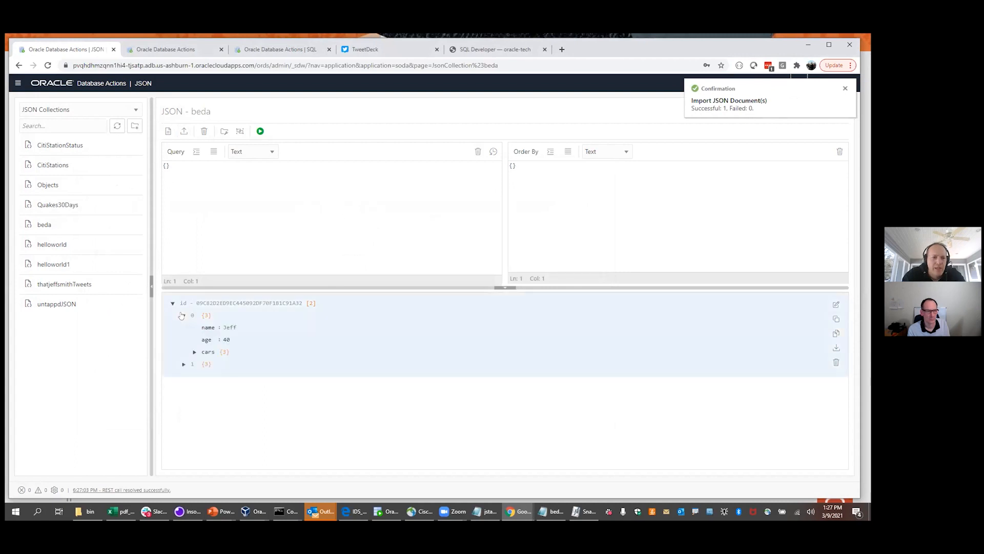
left_click(195, 351)
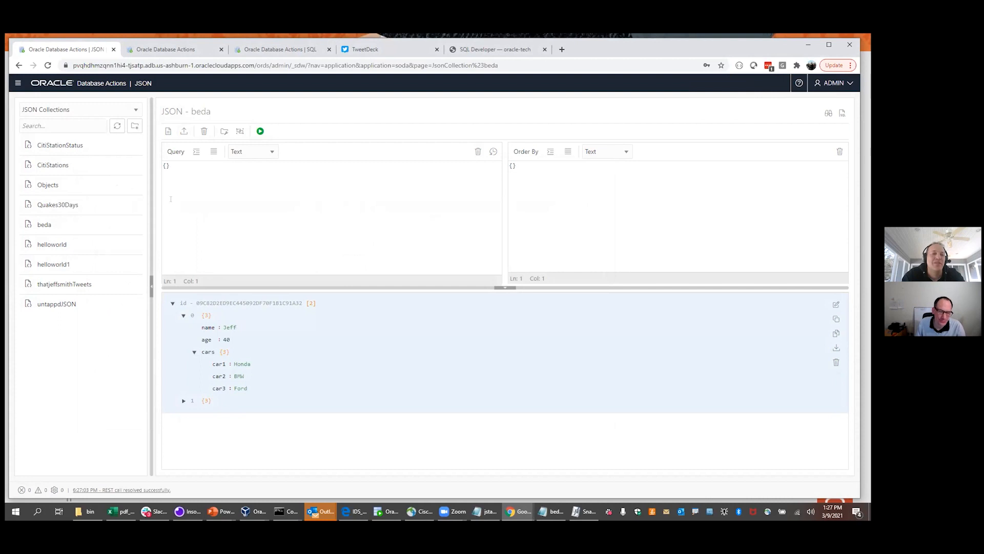
Import dbcs_dbapi, emps, peeps, pretty-emps and swagger .json from Documents into beda
left_click(184, 130)
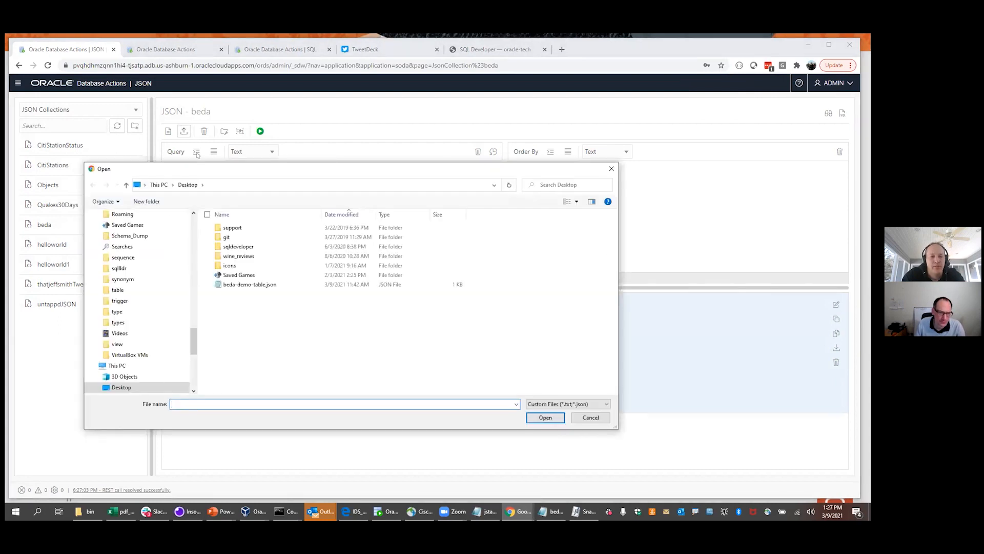
scroll(173, 224, "up", 15)
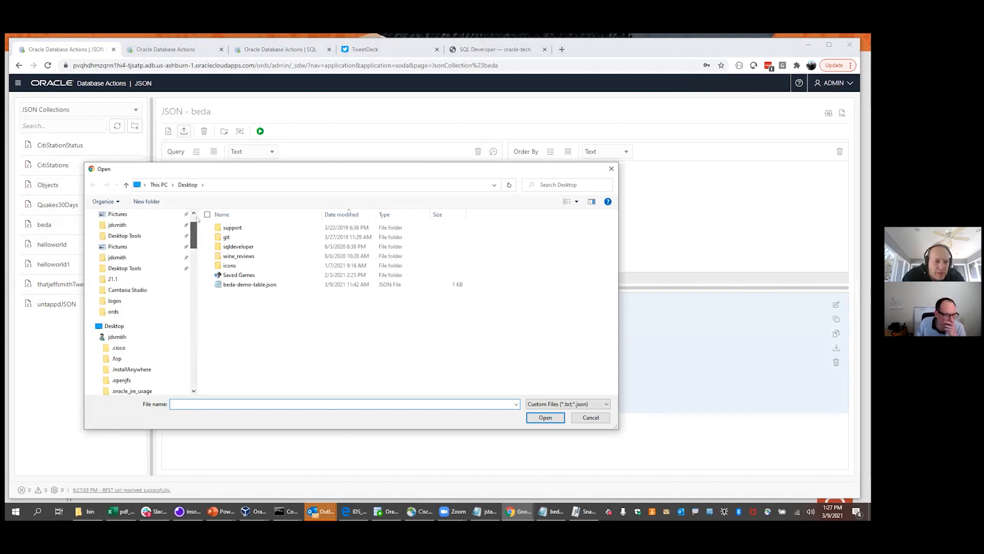
left_click(126, 250)
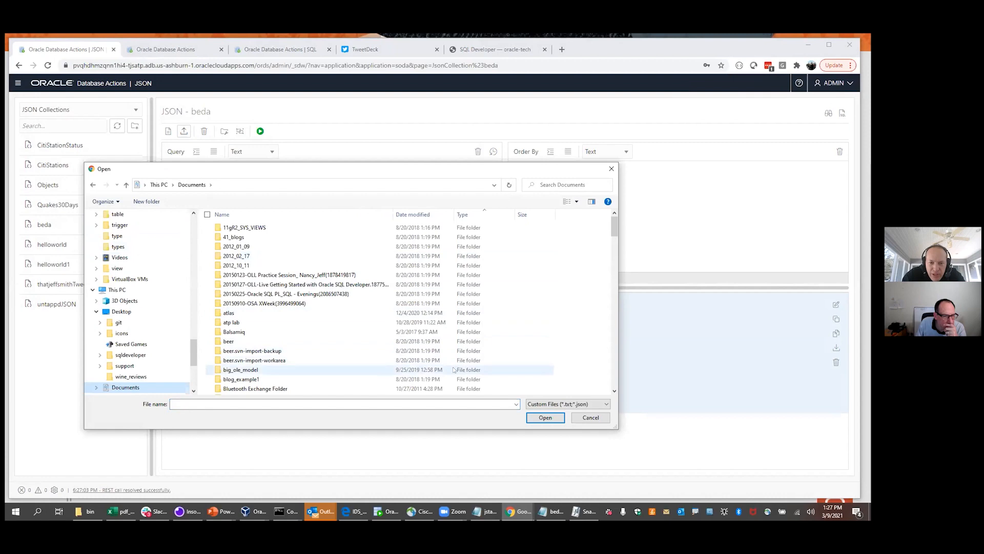
left_click_drag(608, 224, 609, 393)
scroll(589, 341, "up", 5)
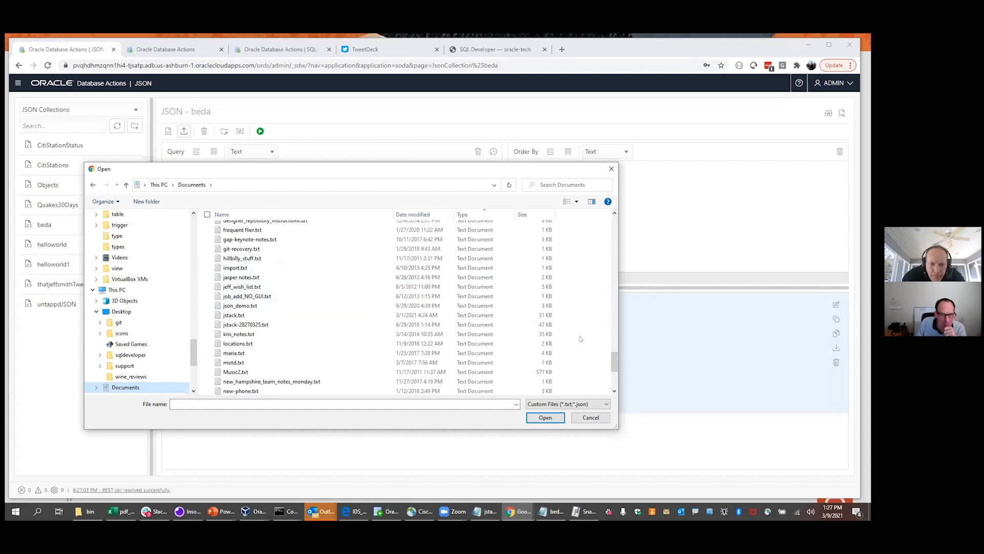
left_click_drag(615, 360, 636, 336)
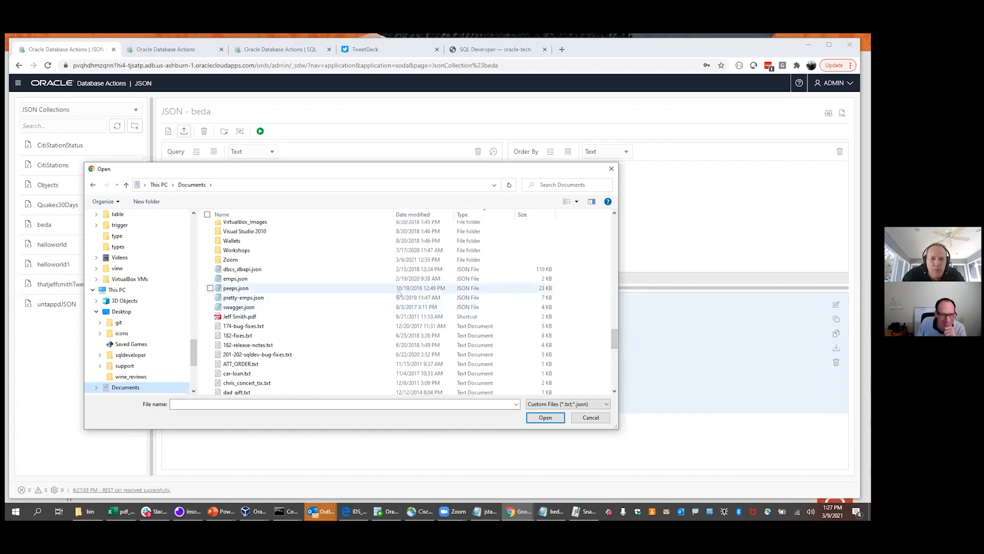
left_click(245, 278)
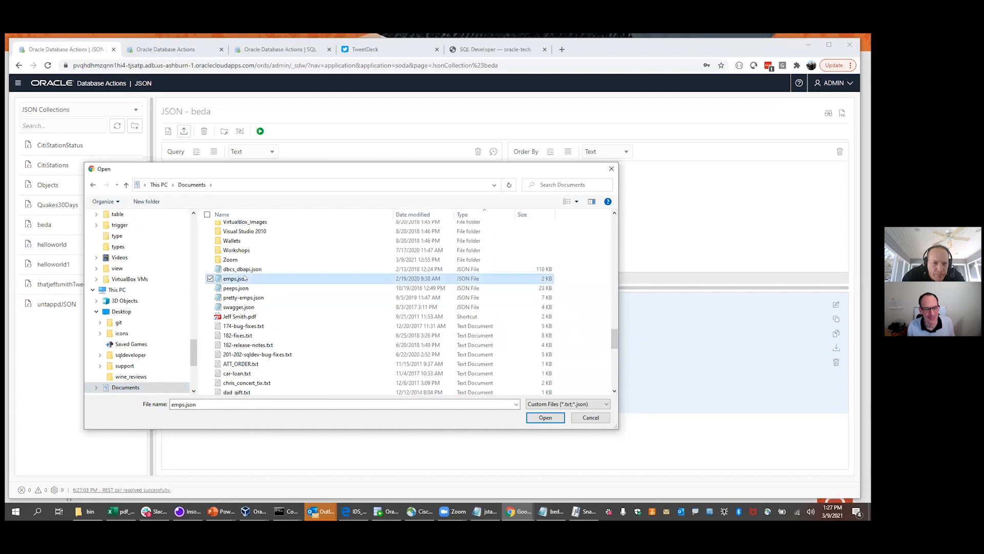
left_click(244, 288, "ctrl")
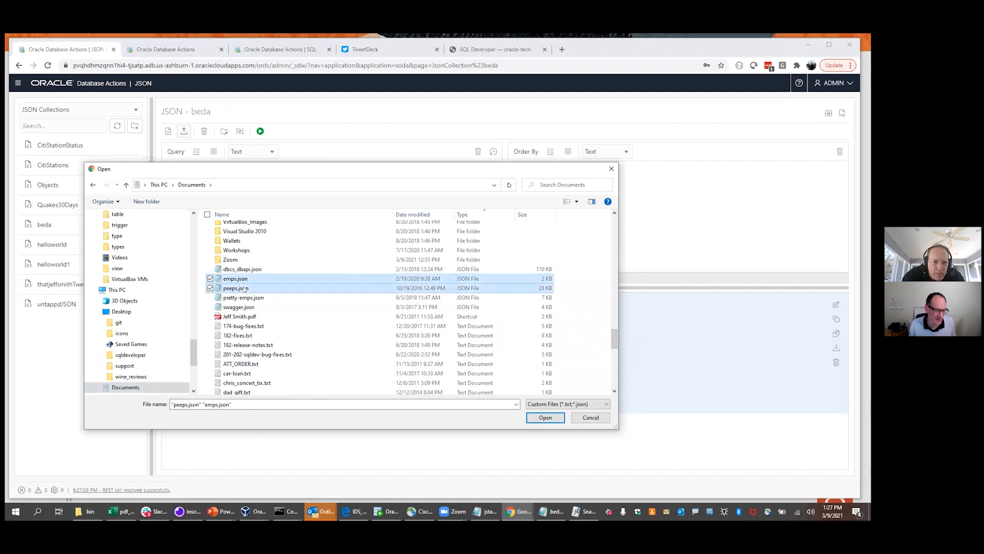
left_click(244, 297, "ctrl")
left_click(244, 307, "ctrl")
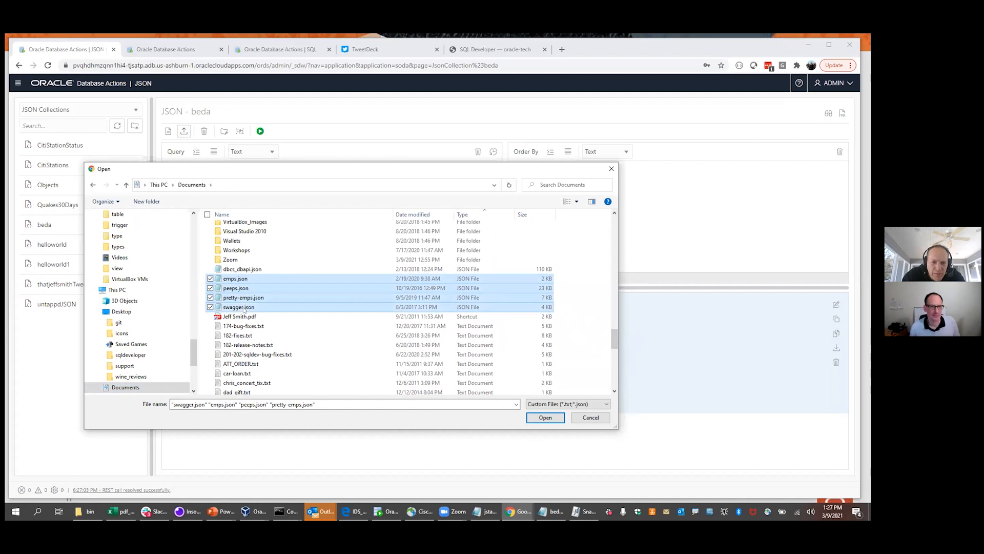
left_click(240, 269, "ctrl")
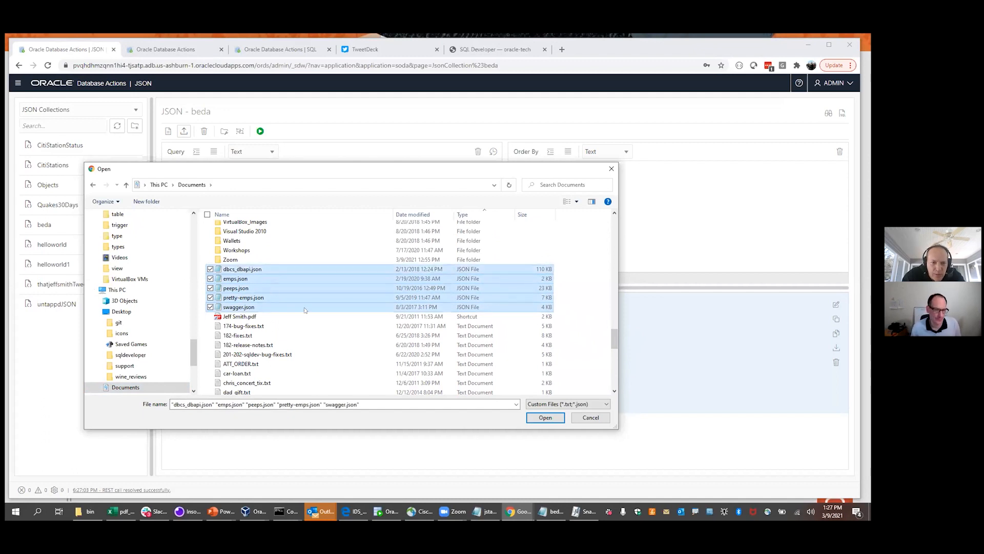
left_click(538, 418)
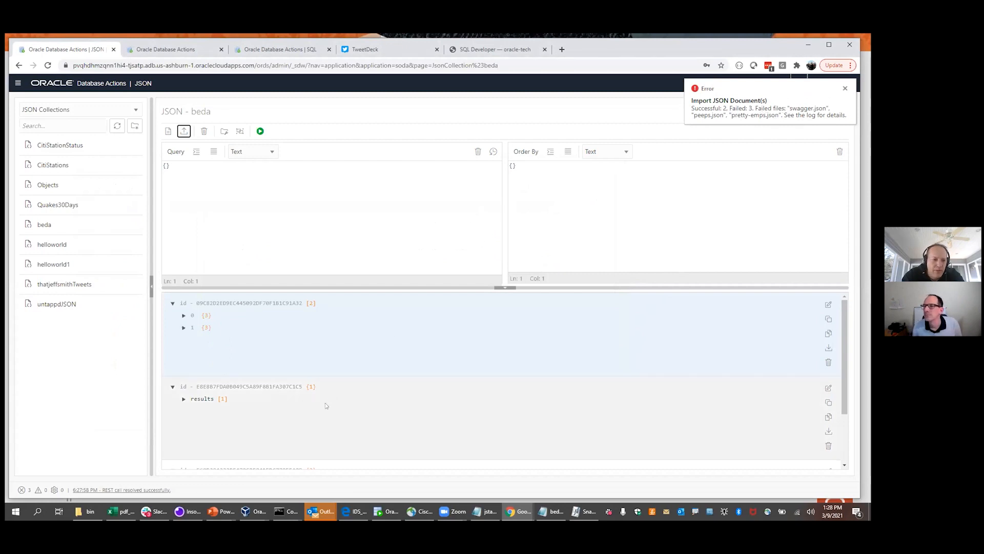
Check the activity log for the failed import errors, then close it
left_click(327, 404)
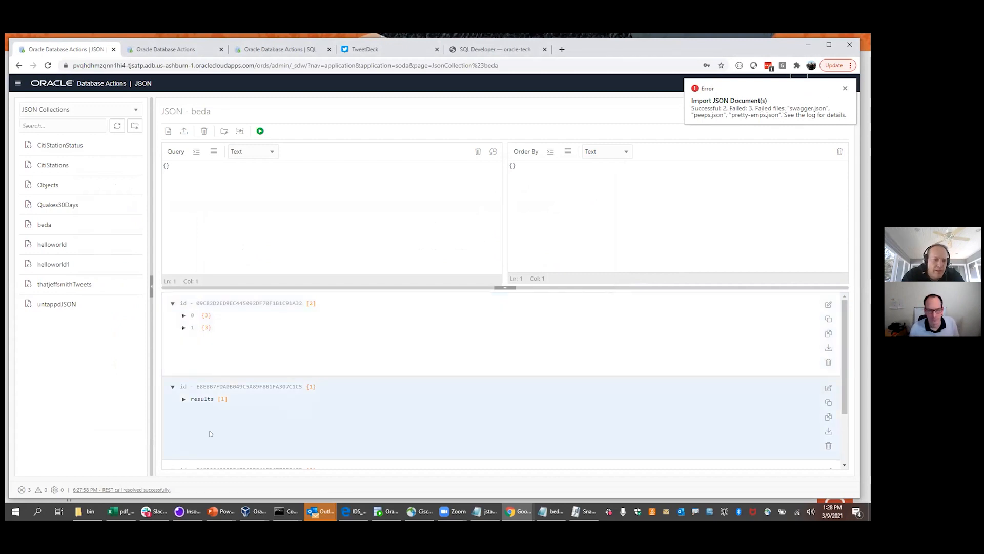
left_click(118, 491)
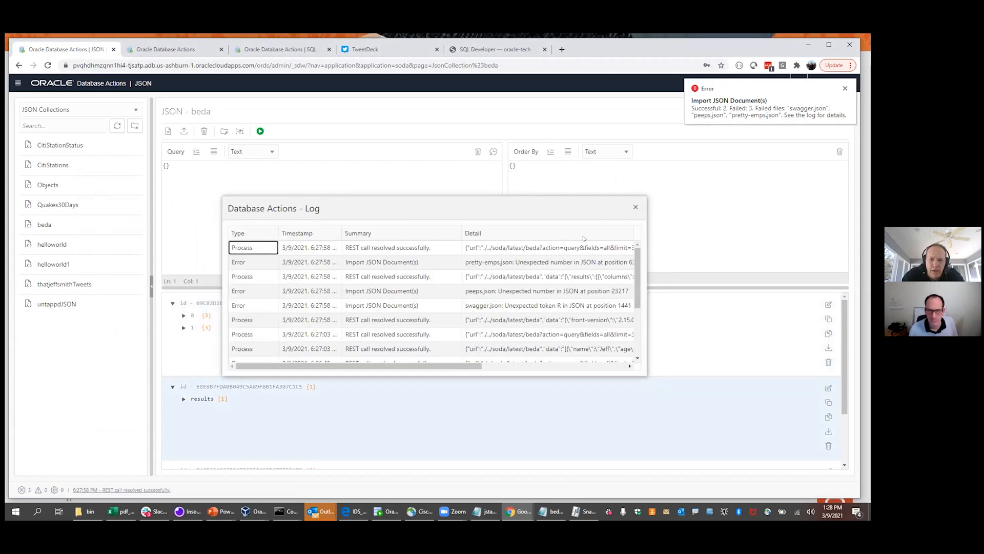
scroll(526, 261, "right", 5)
scroll(389, 359, "left", 3)
scroll(389, 359, "left", 2)
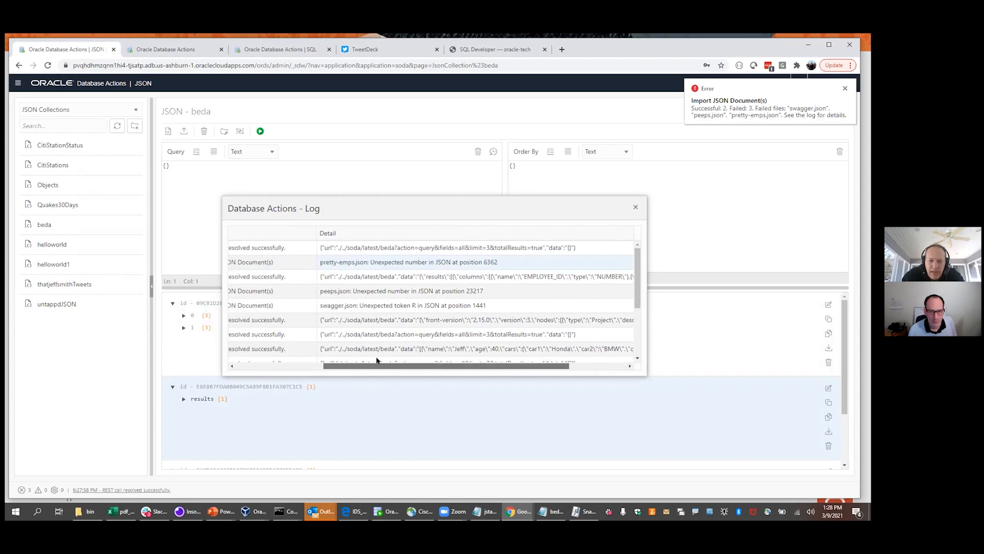
left_click(634, 209)
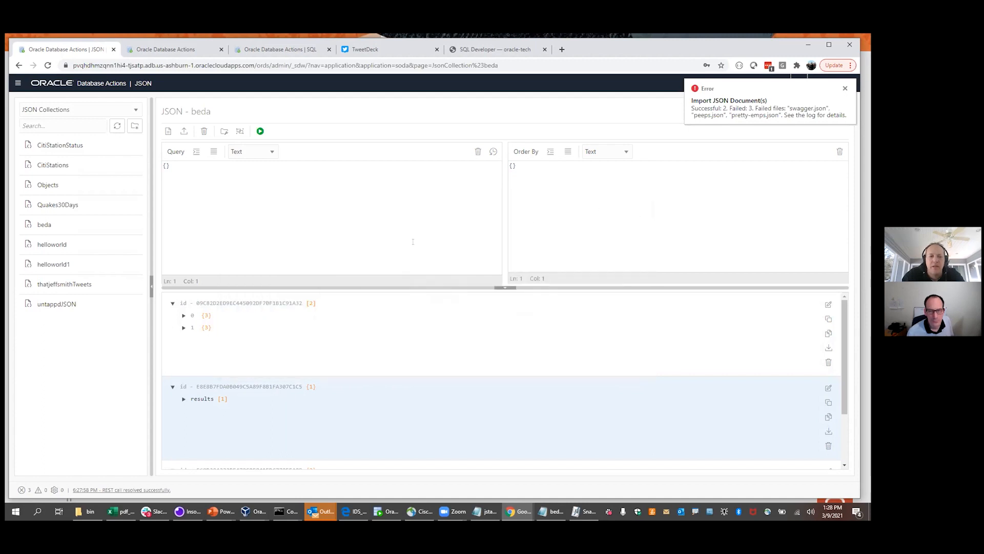
Raise the results splitter to reveal a third document and select the first document
left_click_drag(340, 287, 340, 233)
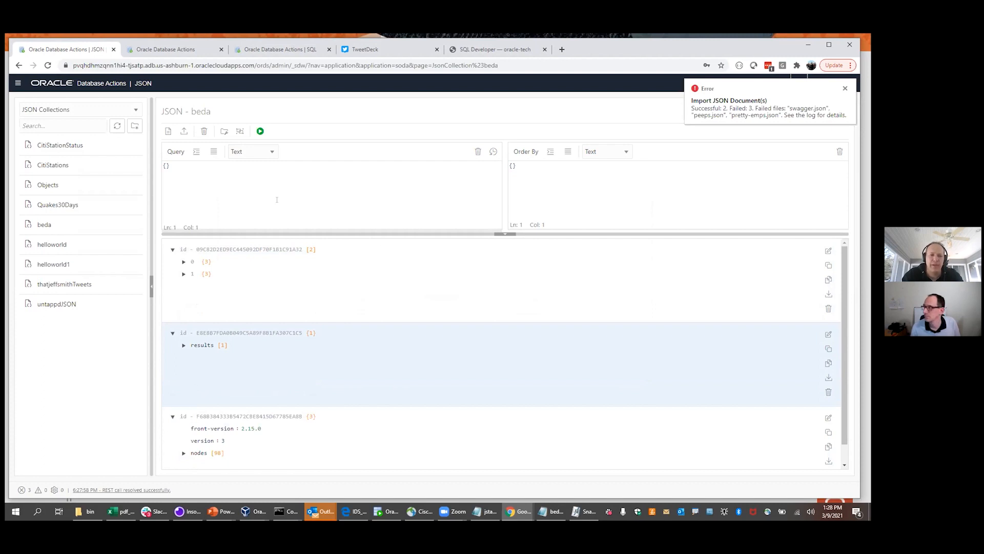
left_click(221, 175)
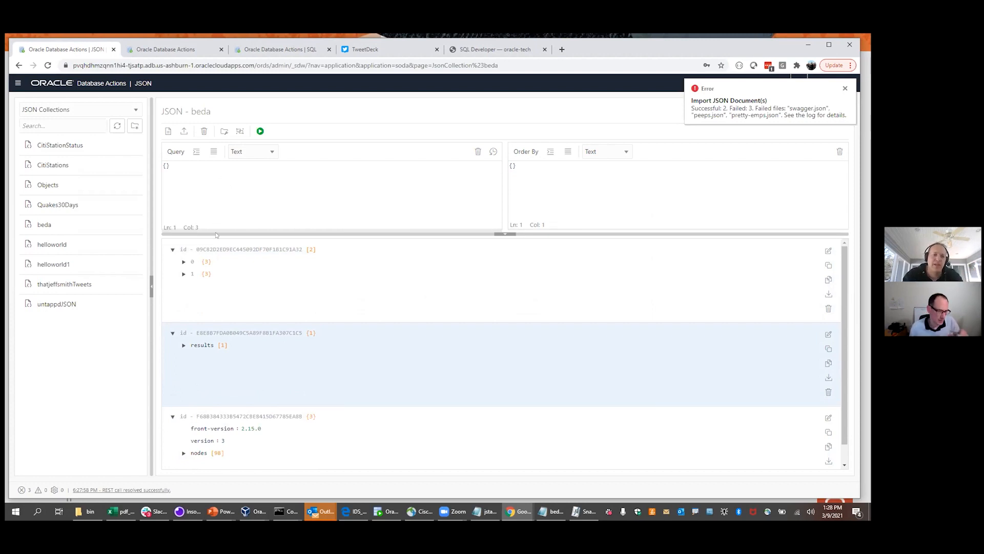
left_click(226, 278)
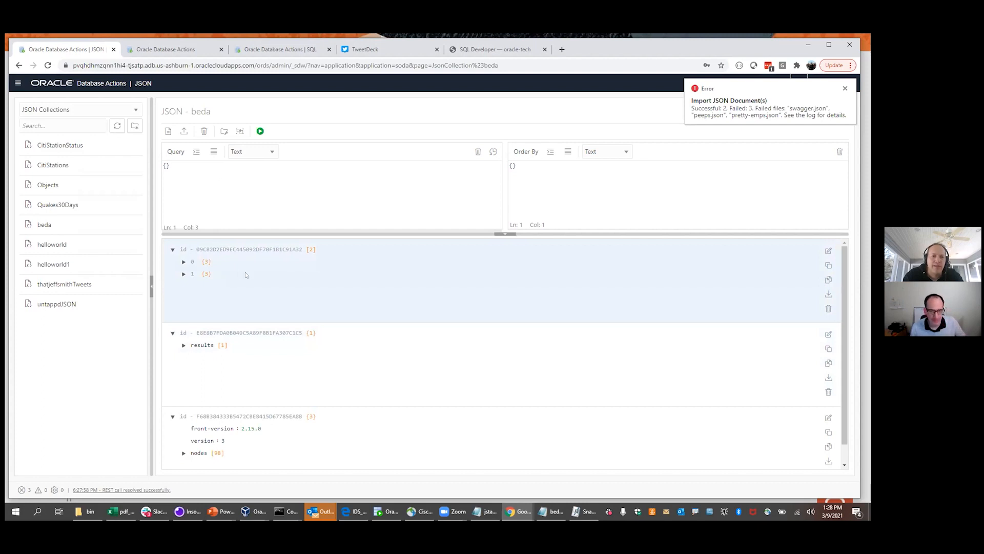
Open the first beda document in Form view and expand entries 0 and 1 with their cars
double_click(245, 272)
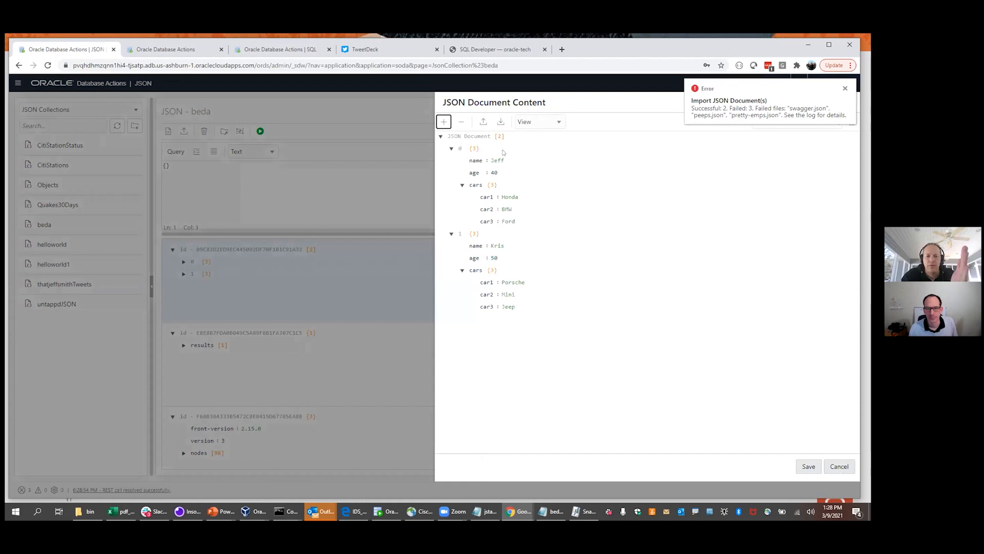
left_click(557, 124)
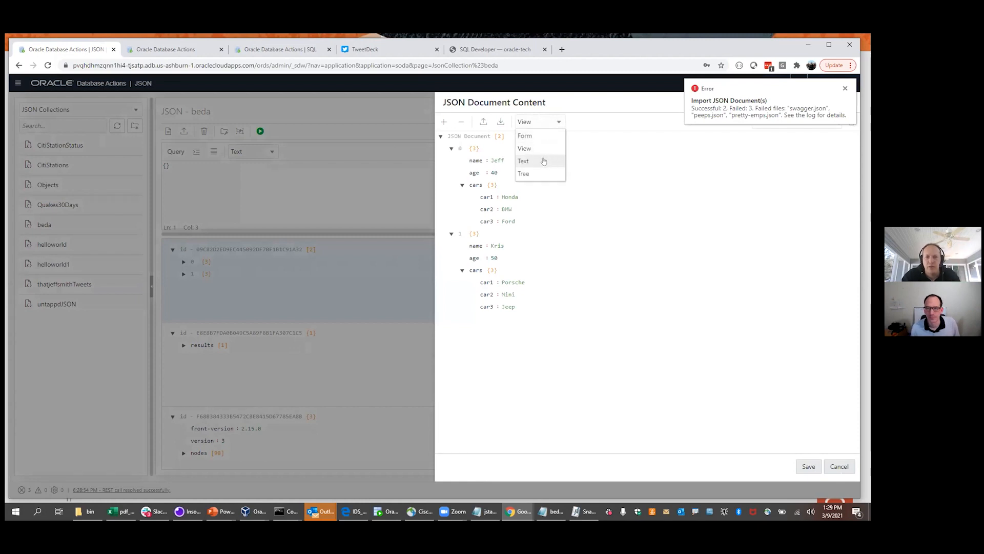
left_click(538, 136)
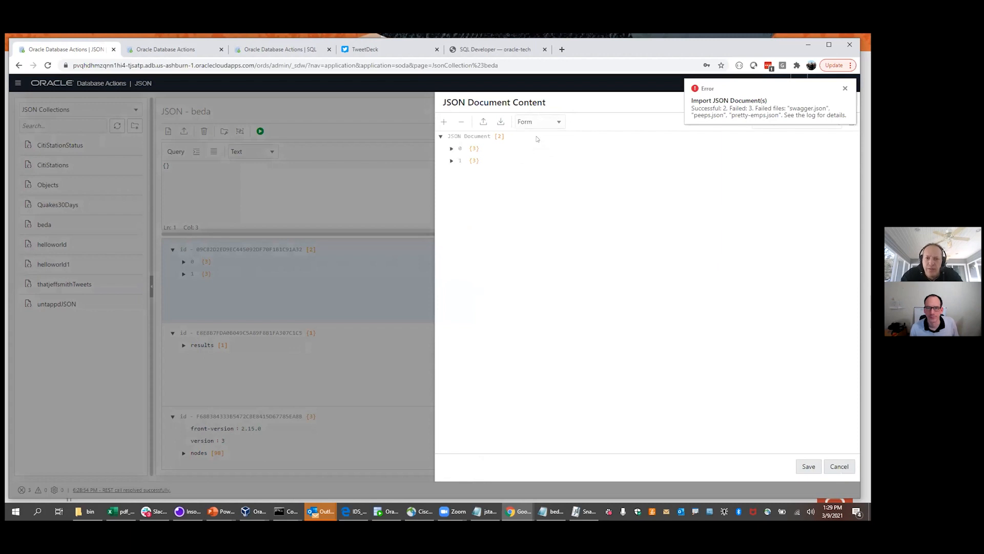
left_click(451, 161)
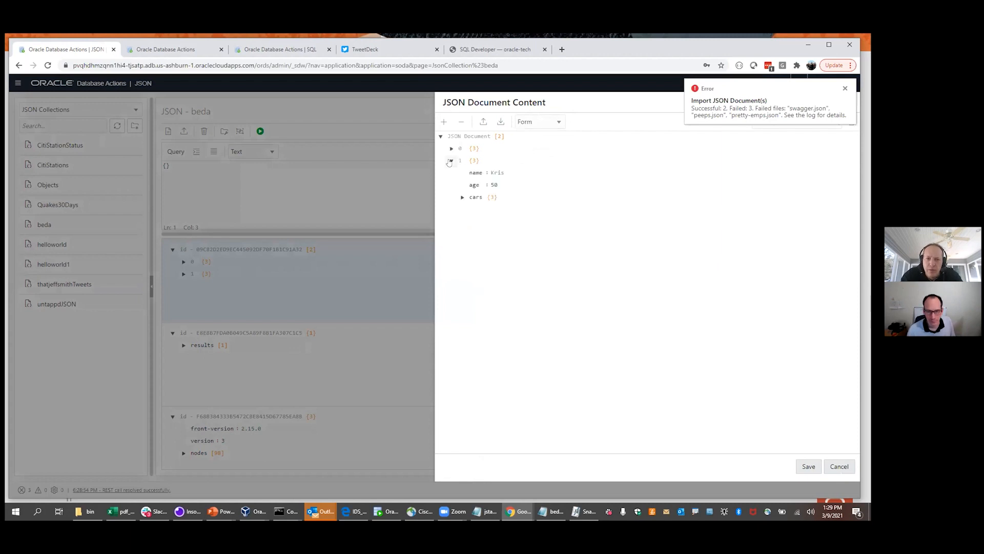
left_click(463, 197)
left_click(452, 149)
left_click(460, 185)
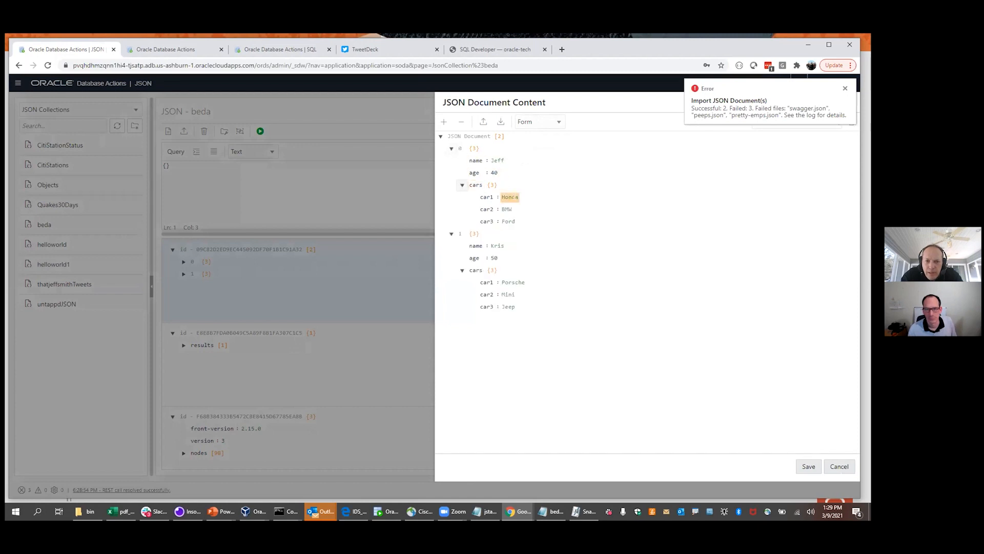
Change the first entry's car1 value from Honda to Acura and save the document
double_click(509, 196)
type("Acura")
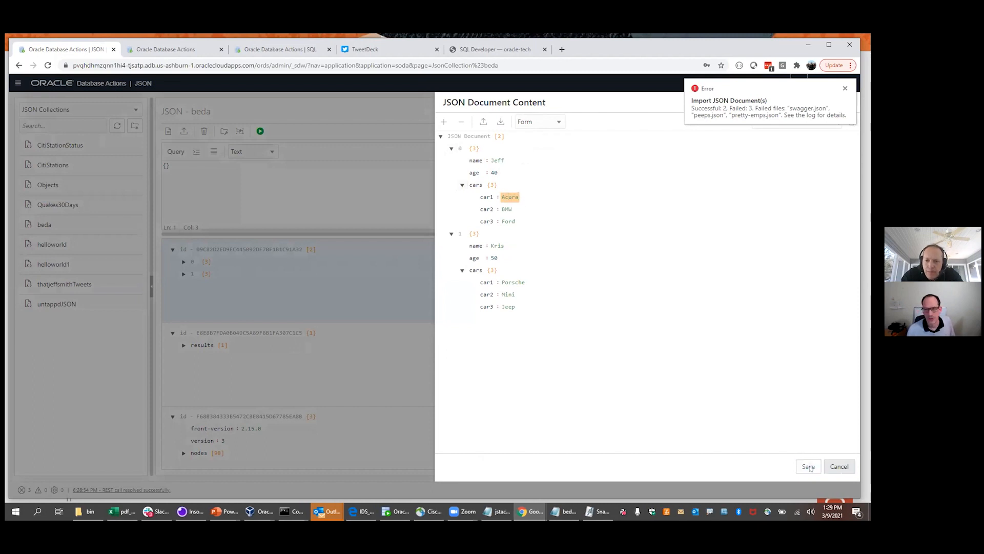
left_click(809, 466)
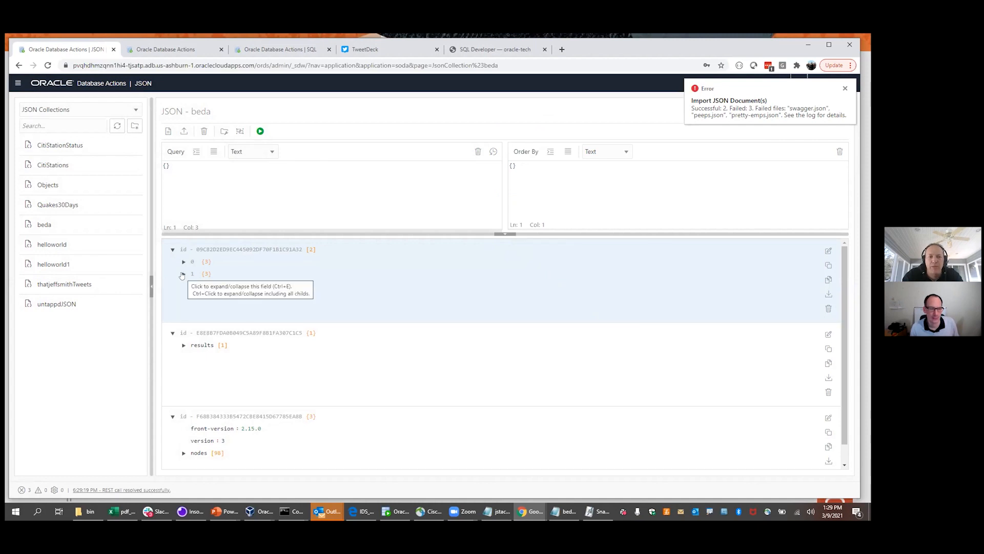
double_click(374, 275)
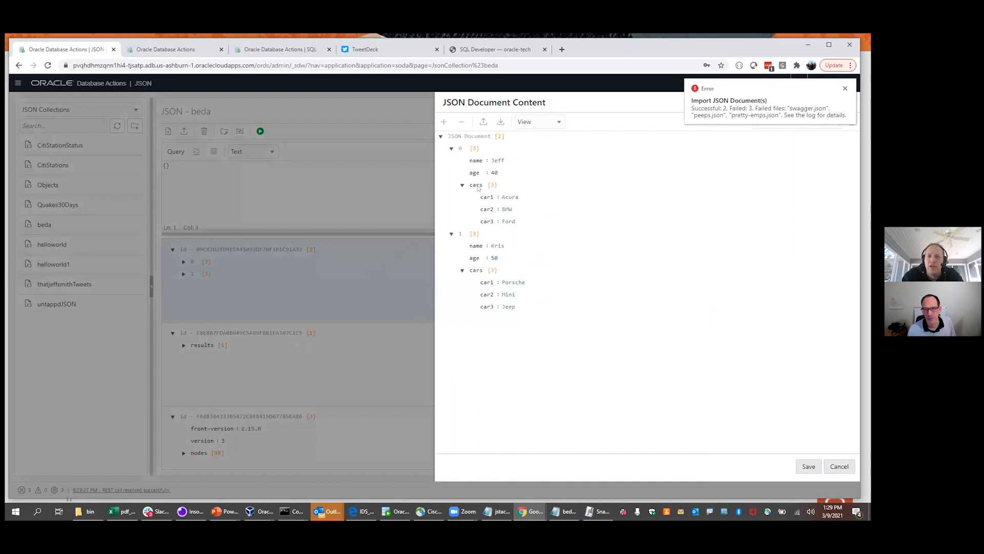
left_click(548, 122)
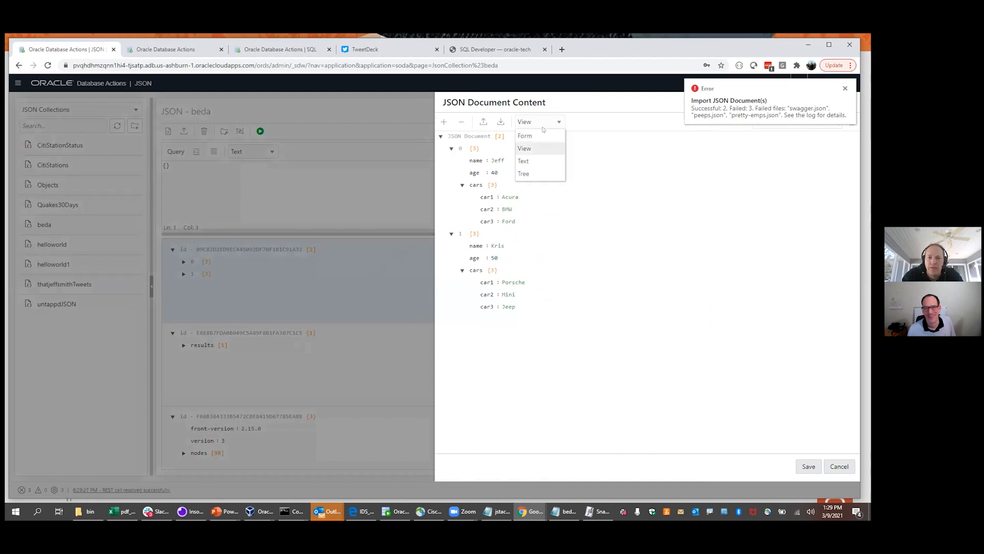
left_click(524, 173)
left_click(473, 160)
left_click(482, 198)
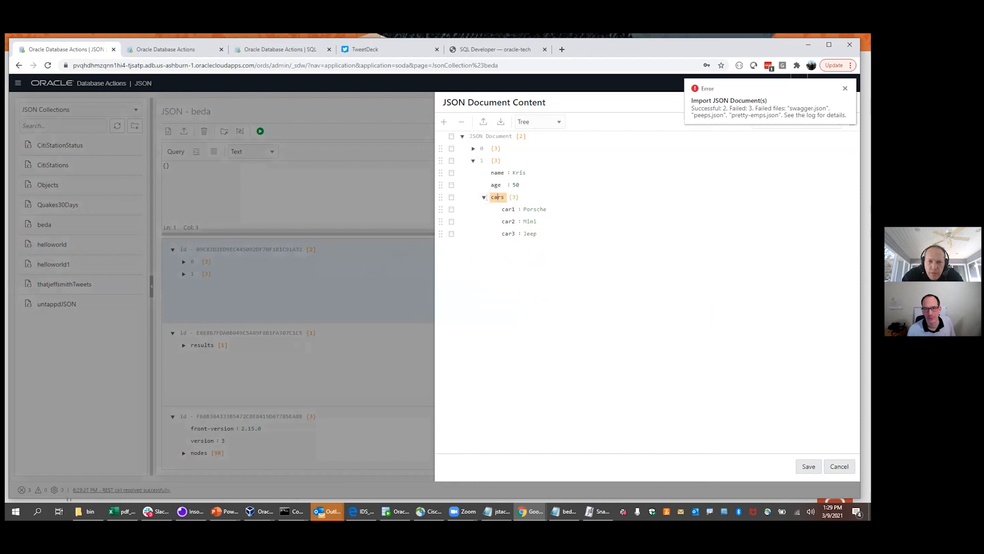
left_click(451, 198)
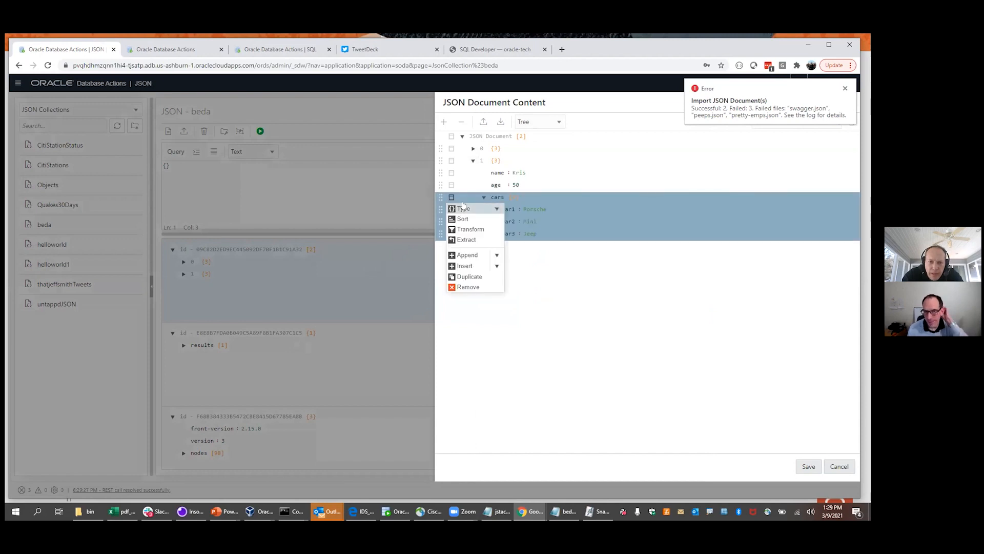
left_click(496, 266)
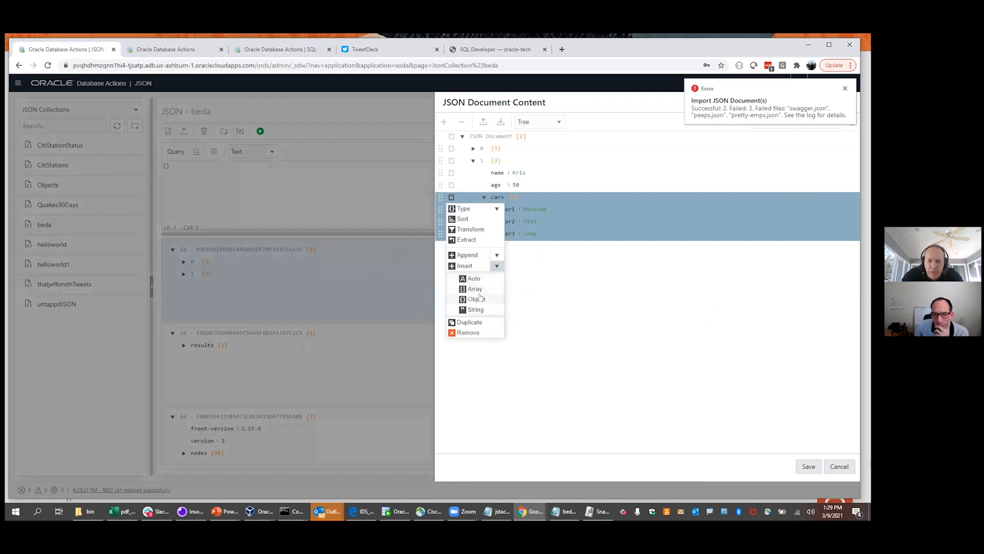
left_click(498, 255)
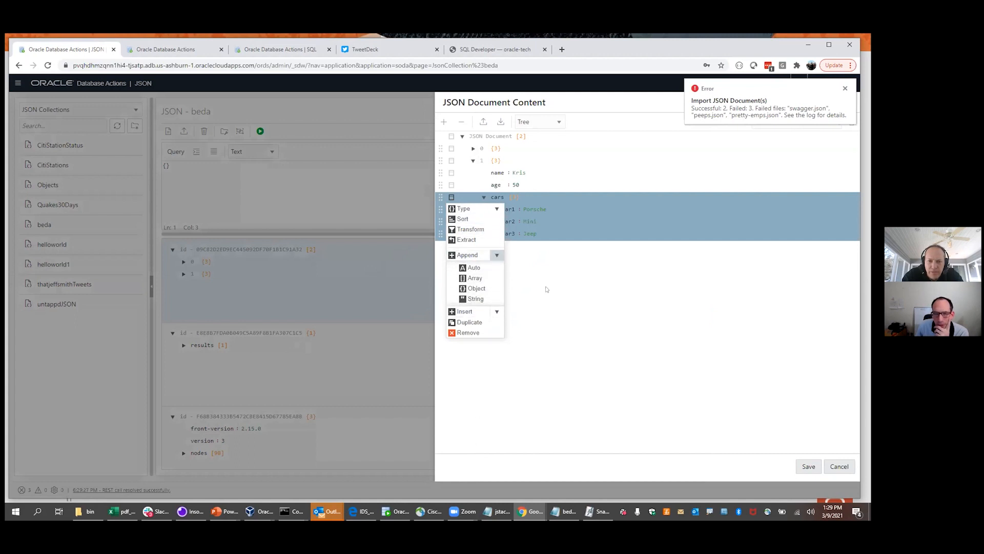
key("Escape")
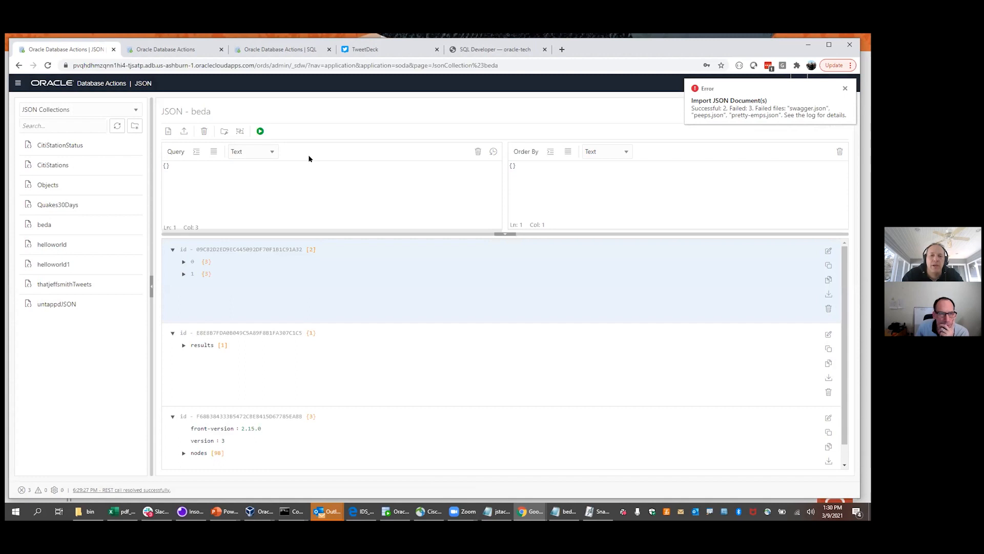
Dismiss the import error notification and open Chrome's Developer tools
left_click(845, 88)
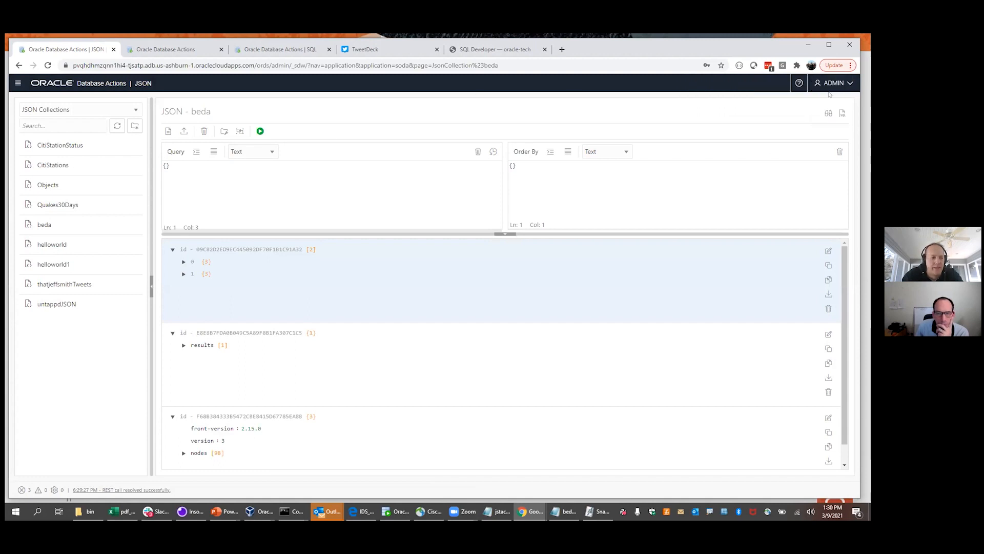
left_click(850, 66)
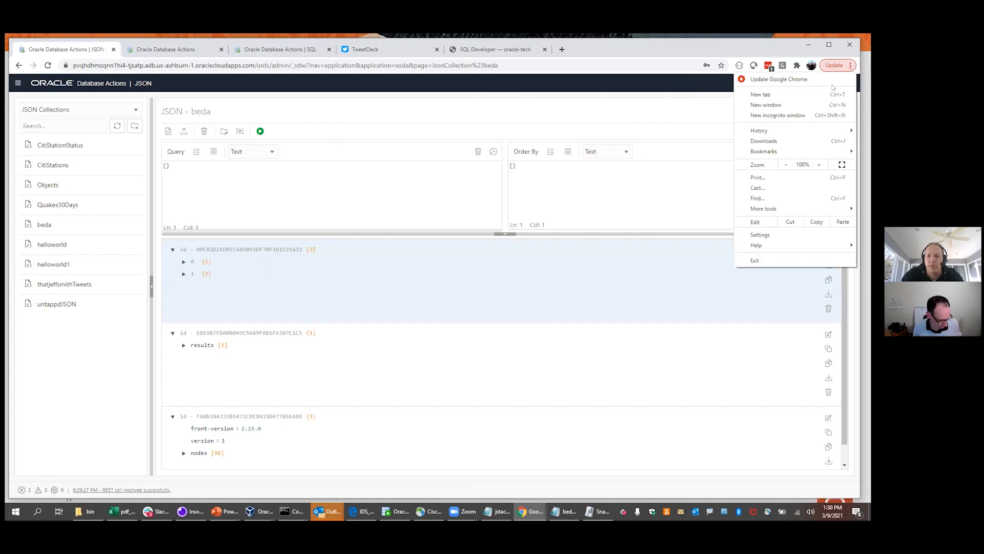
mouse_move(782, 210)
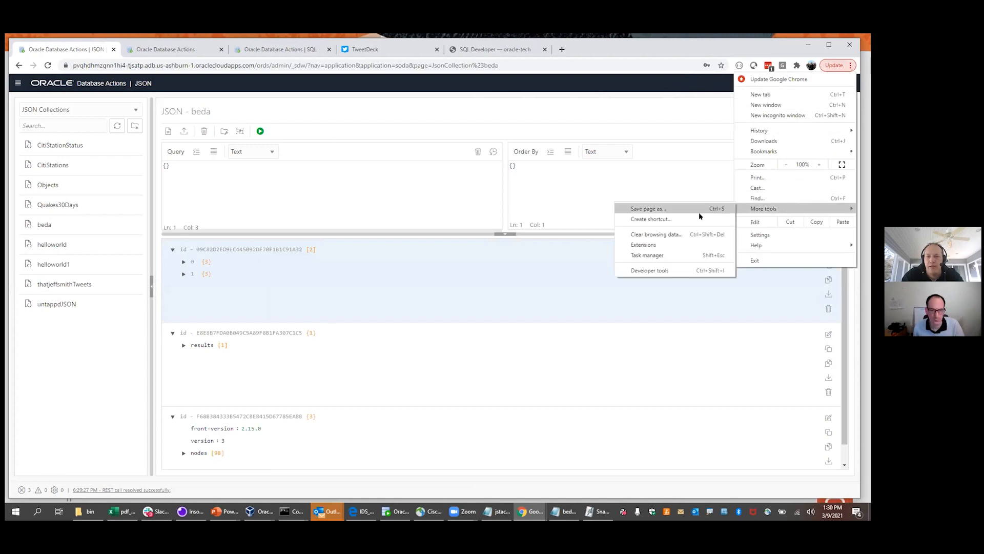
left_click(664, 267)
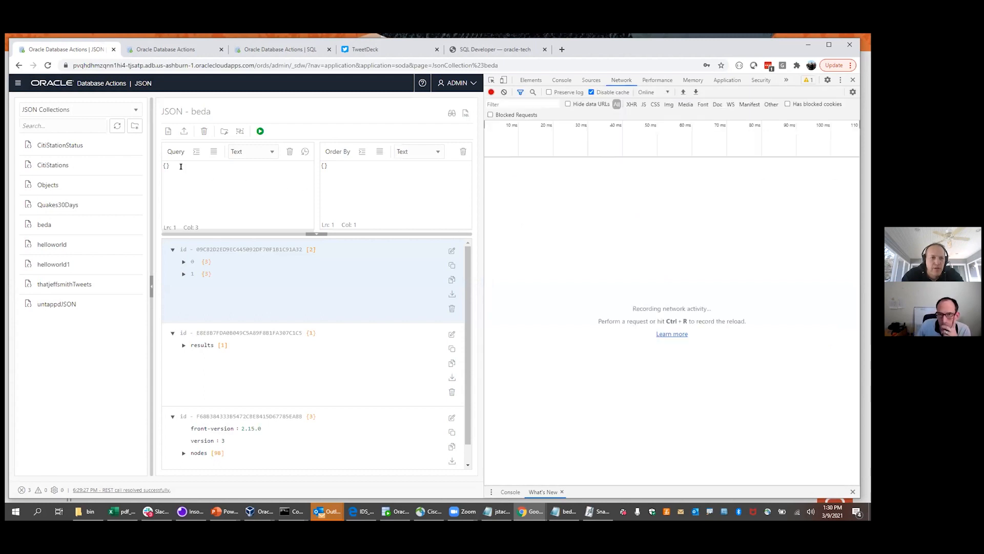
Re-run the beda query and inspect its request headers and empty {} payload
left_click(261, 131)
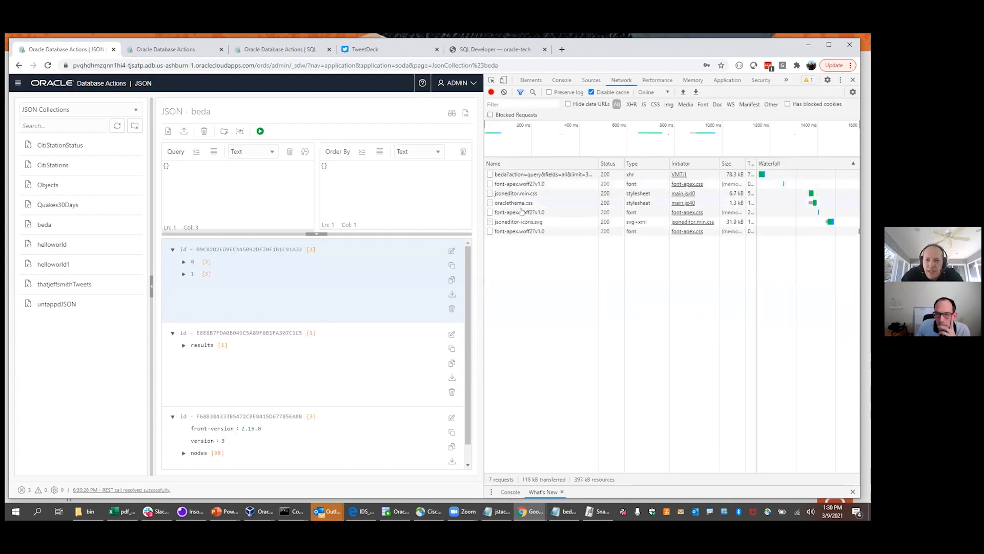
left_click(525, 175)
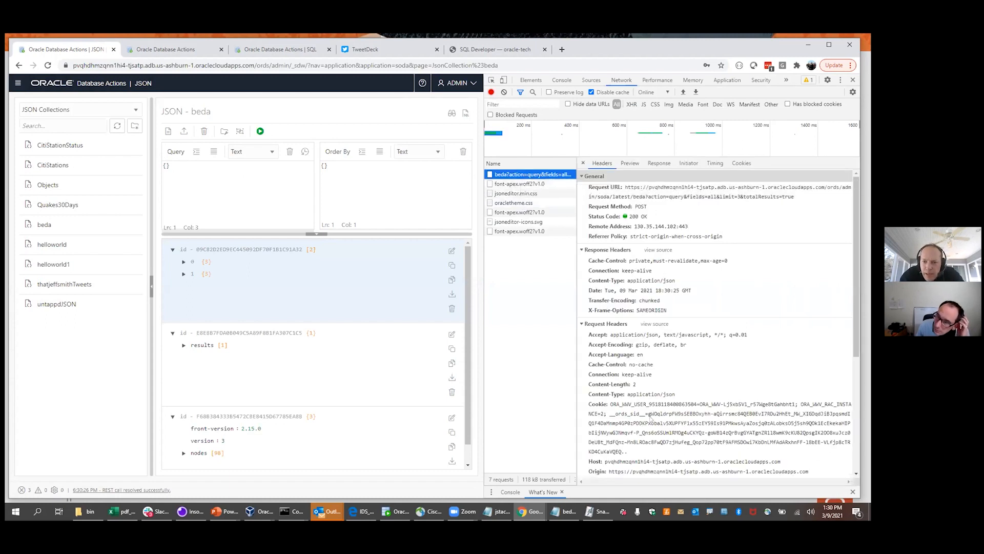
left_click_drag(672, 187, 744, 197)
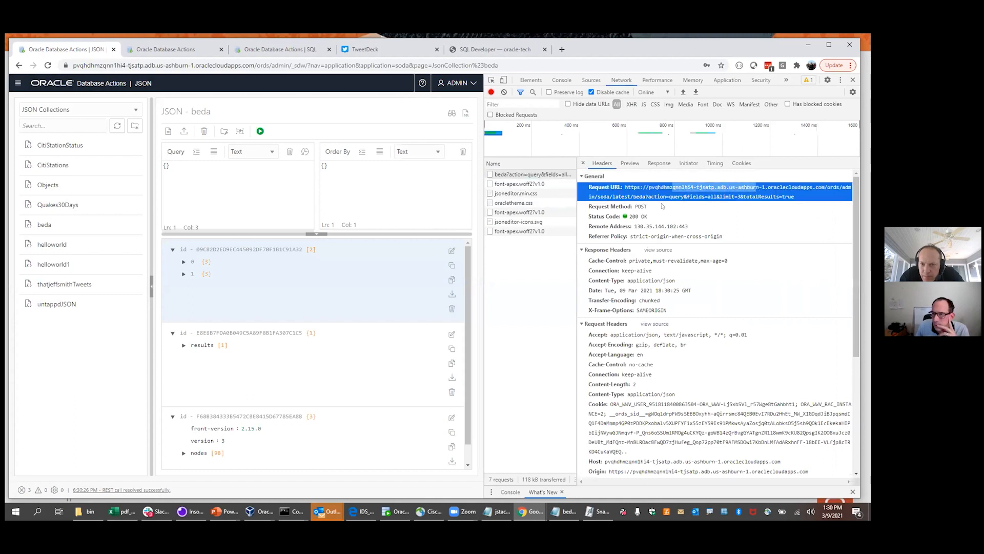
left_click(599, 196)
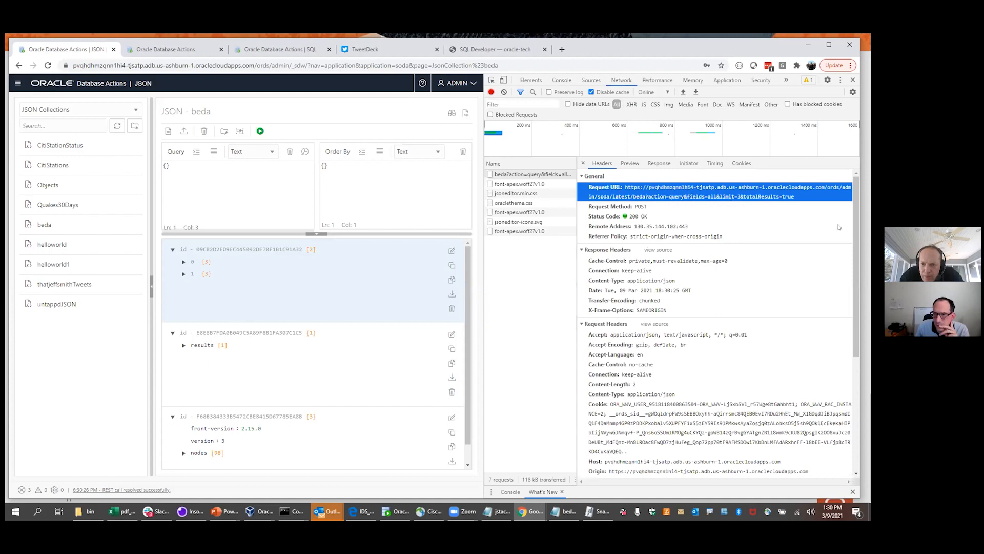
scroll(854, 230, "down", 4)
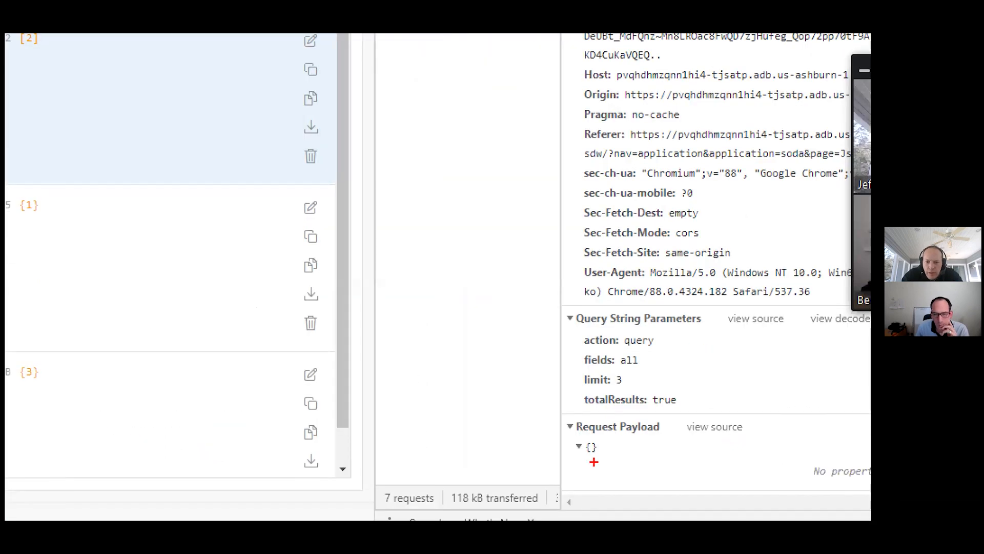
mouse_move(610, 435)
left_mouse_down()
mouse_move(590, 430)
mouse_move(591, 462)
mouse_move(610, 434)
left_mouse_up()
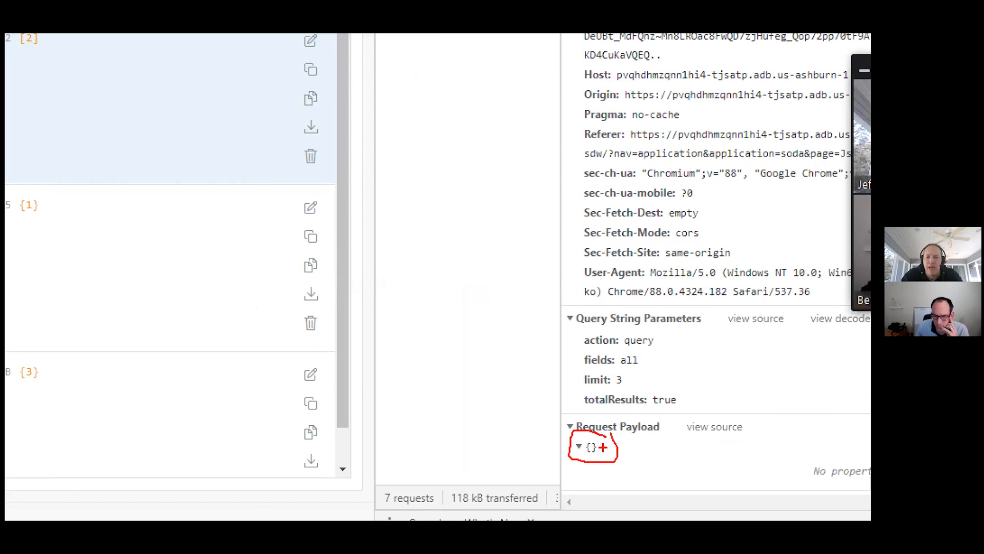
key("Escape")
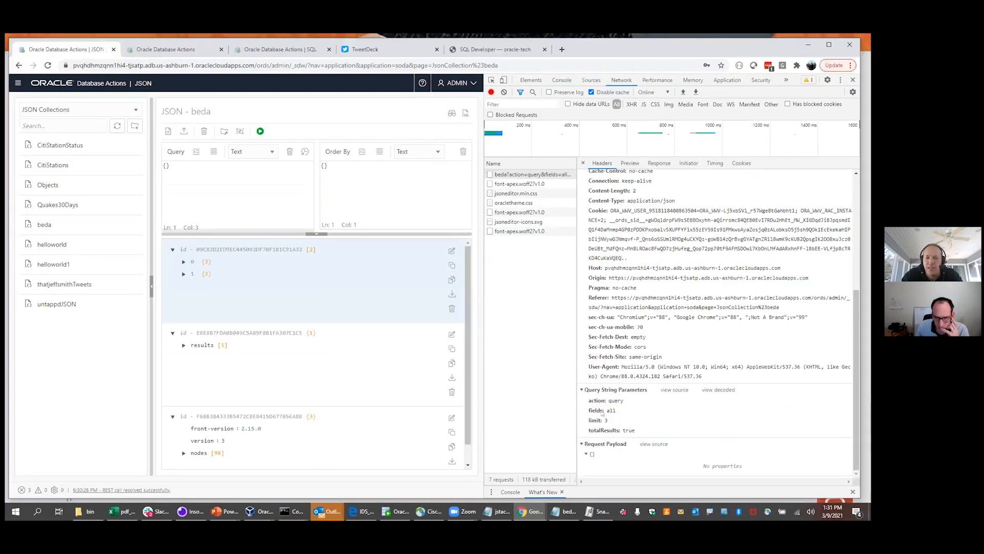
Close the developer tools and open the thatjeffsmithTweets collection
left_click(853, 80)
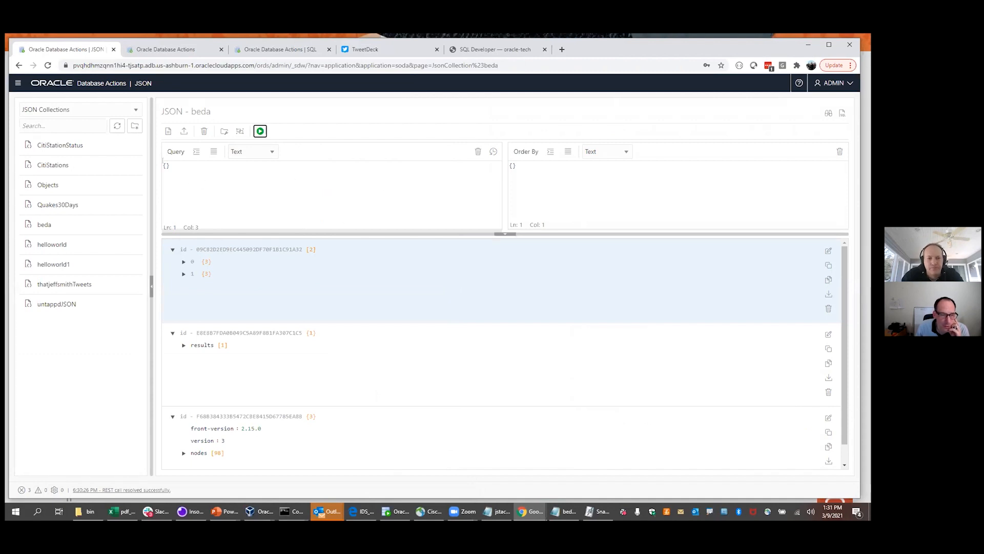
left_click(166, 165)
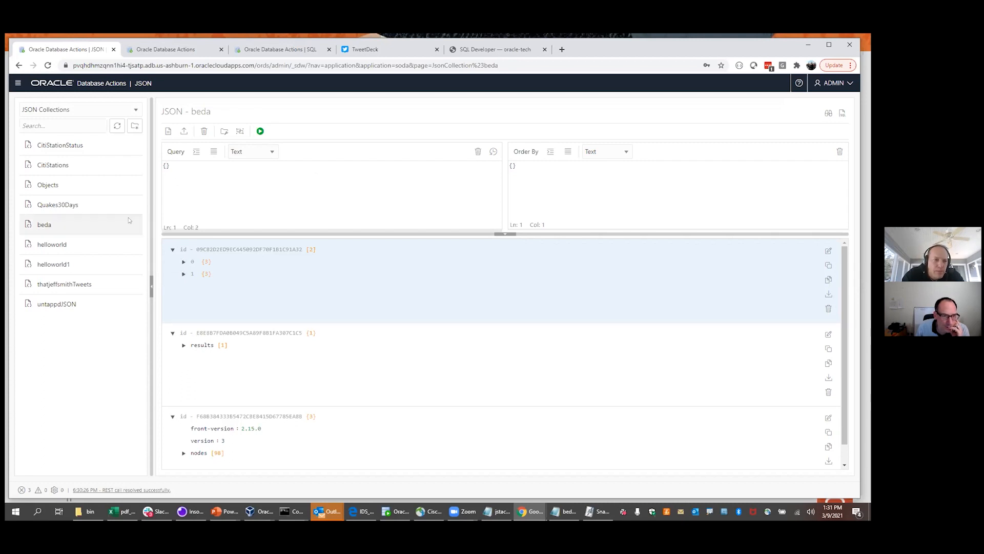
left_click(80, 287)
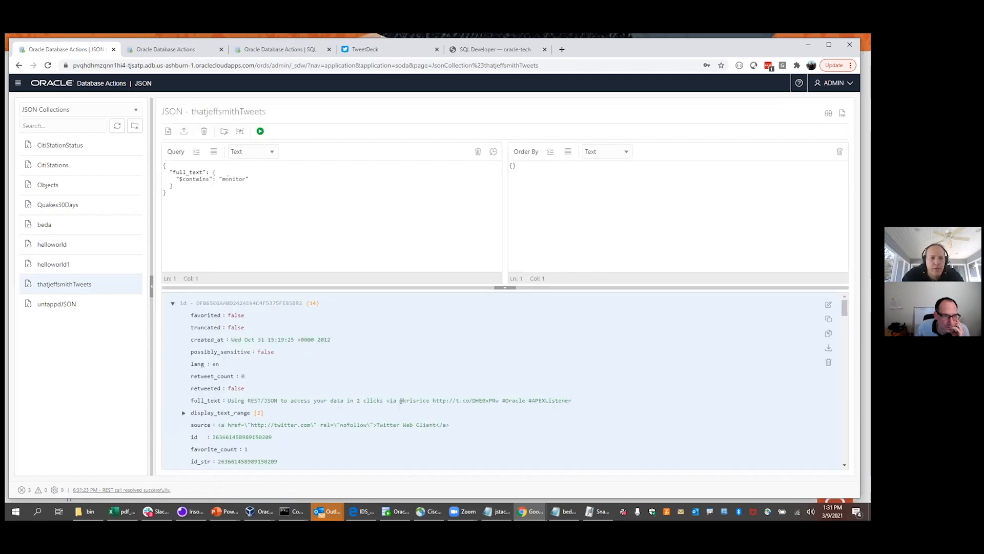
Change the search word from monitor to beer, run it, enlarge the results, and open the first match
double_click(234, 179)
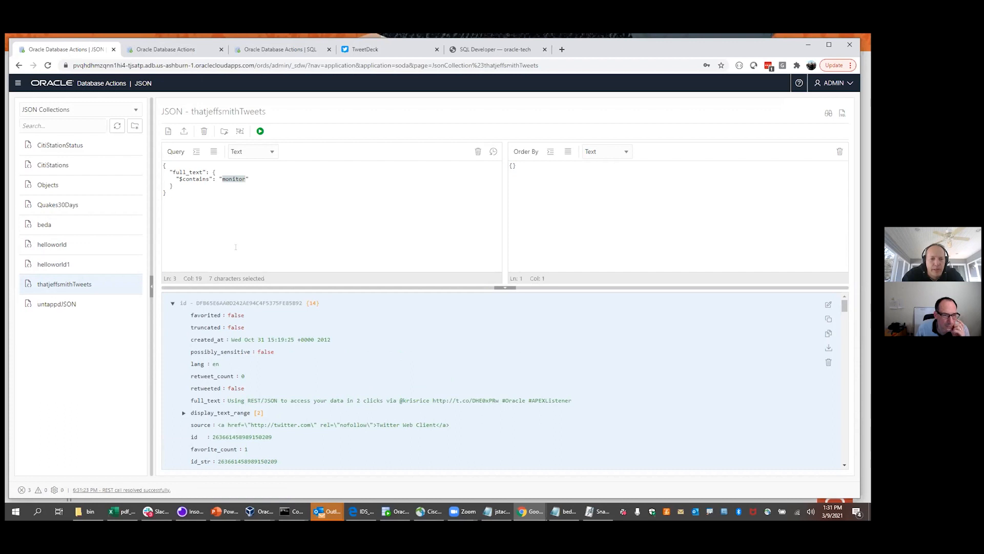
type("bee")
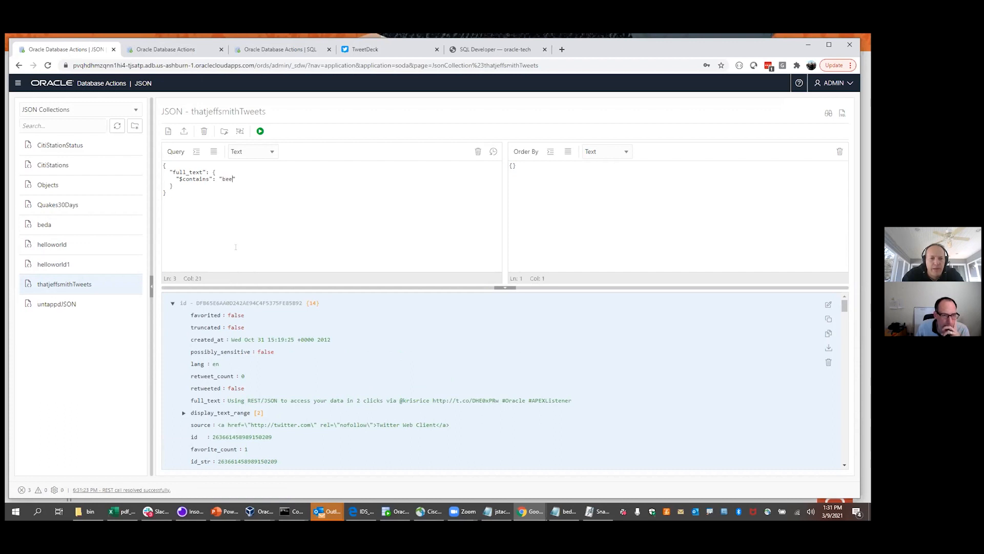
left_click(261, 131)
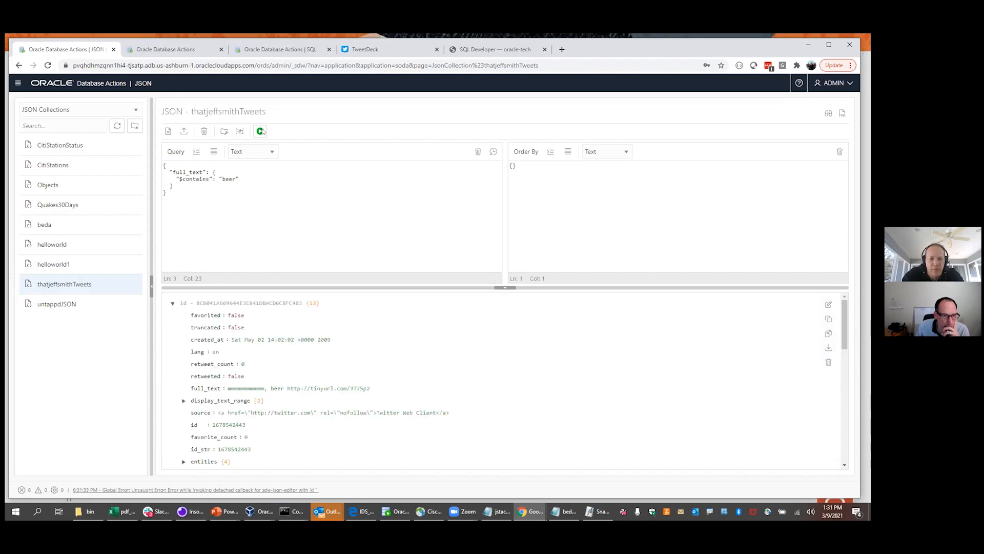
left_click_drag(308, 282, 308, 232)
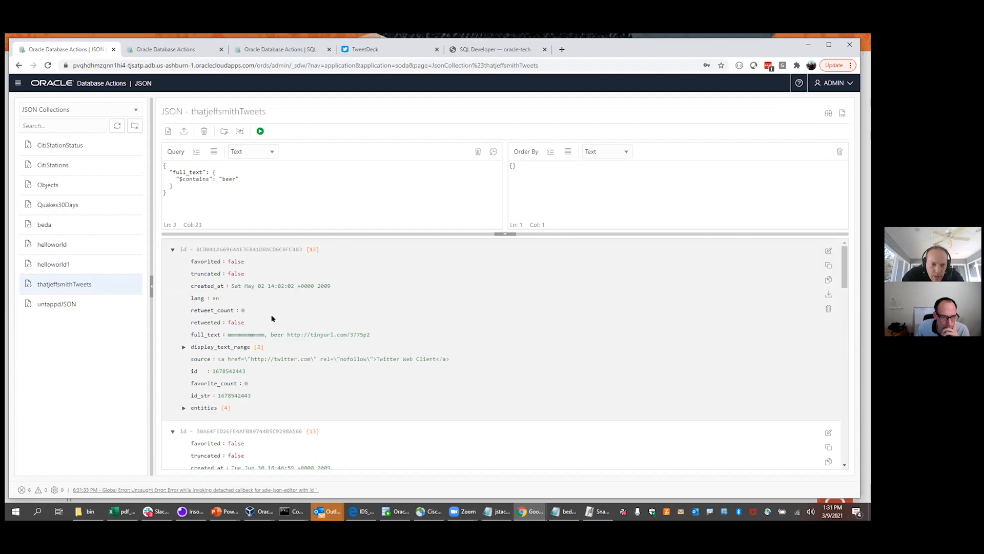
double_click(369, 284)
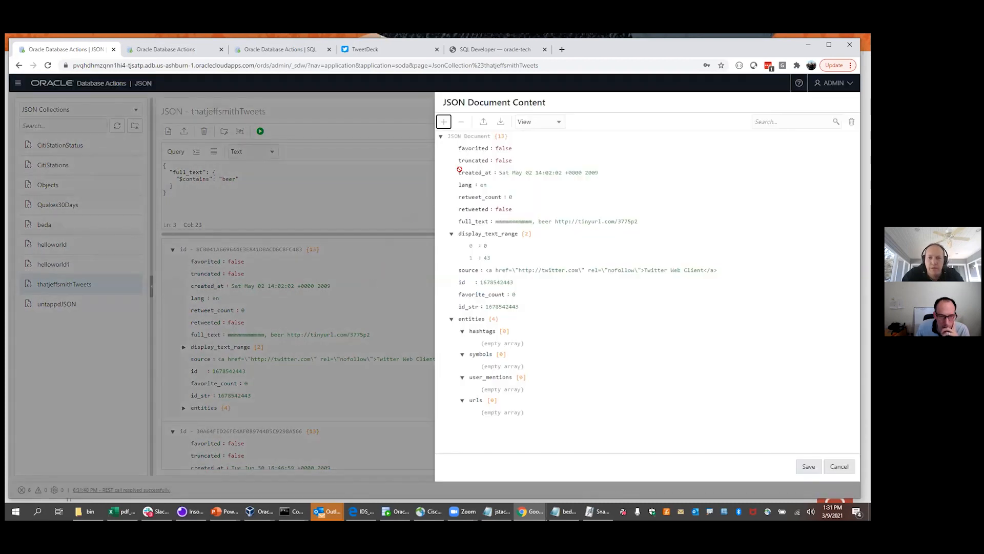
left_click(553, 124)
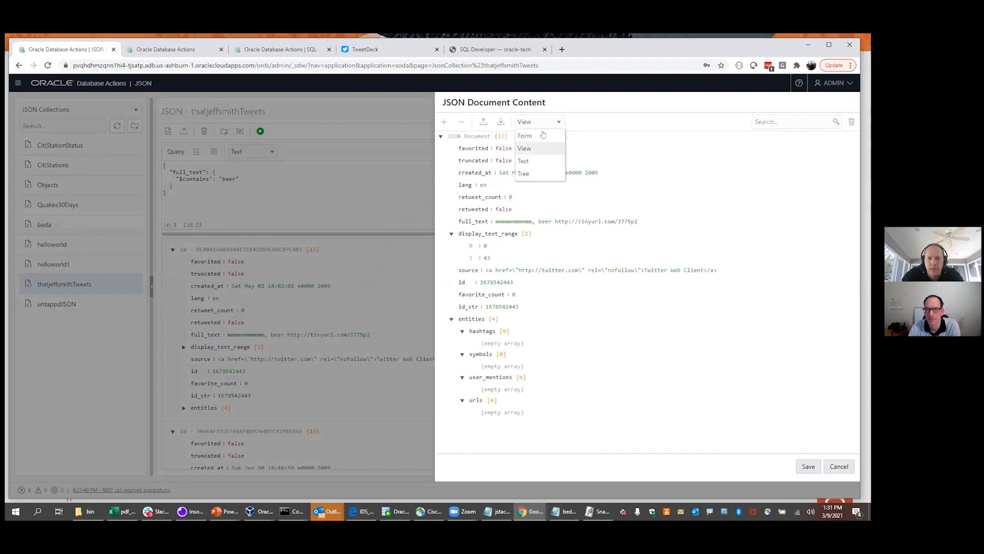
left_click(527, 161)
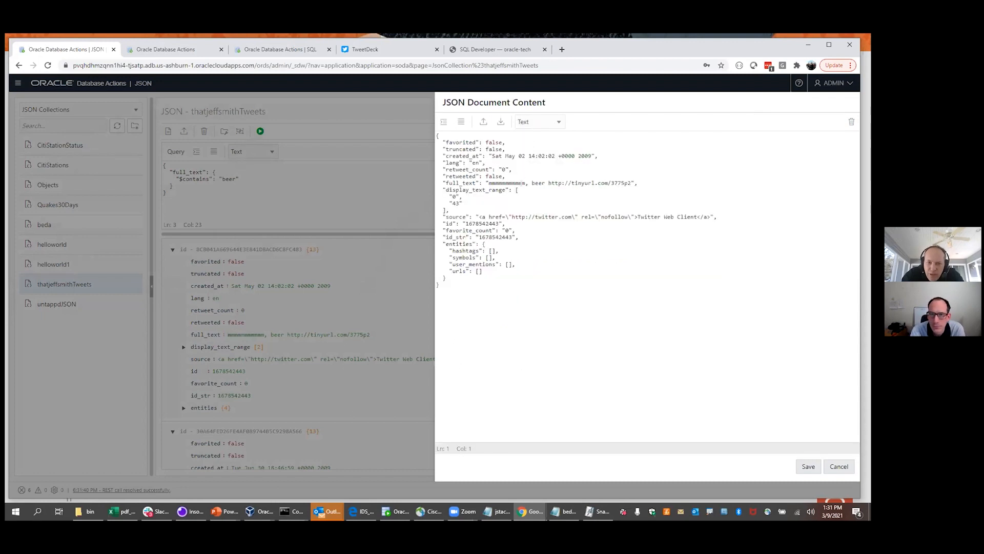
key("Escape")
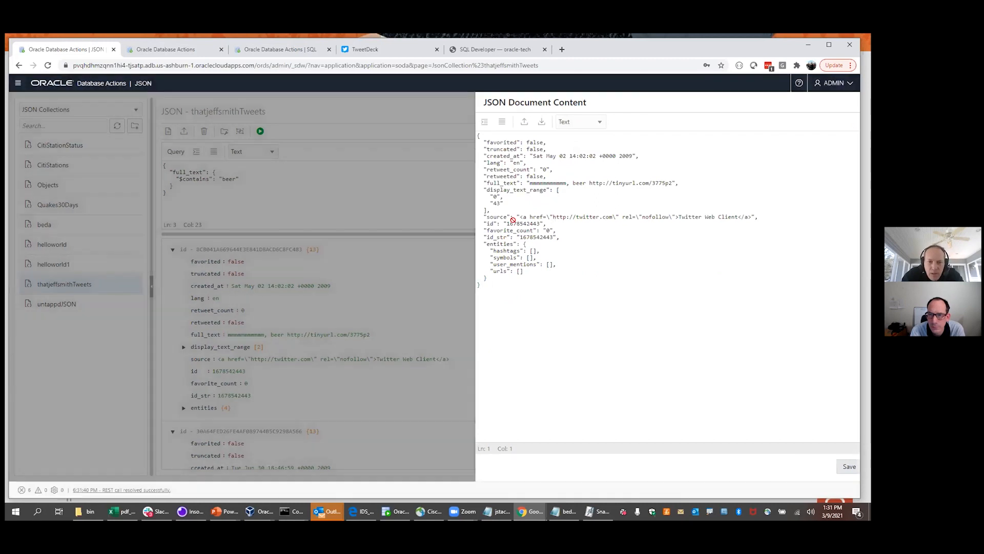
scroll(416, 457, "down", 3)
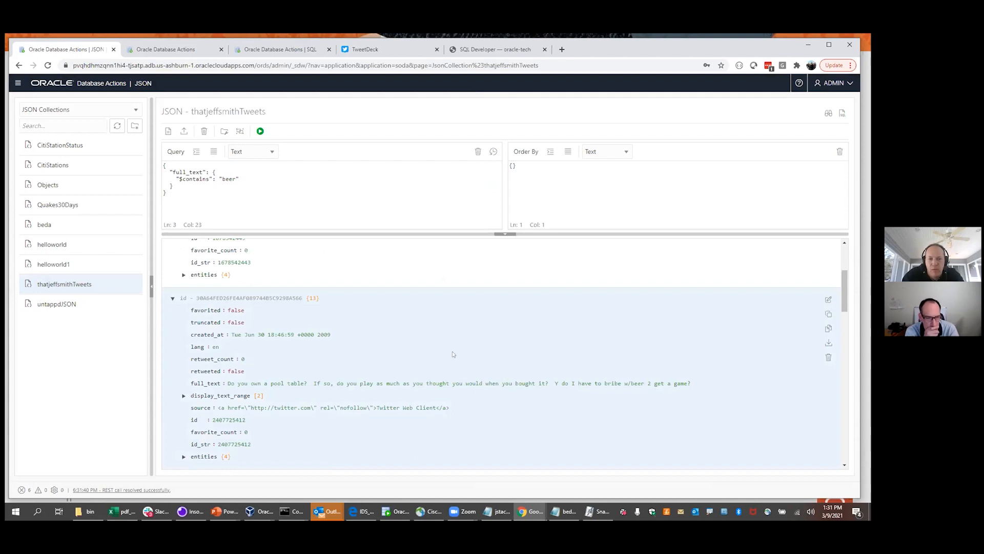
double_click(469, 346)
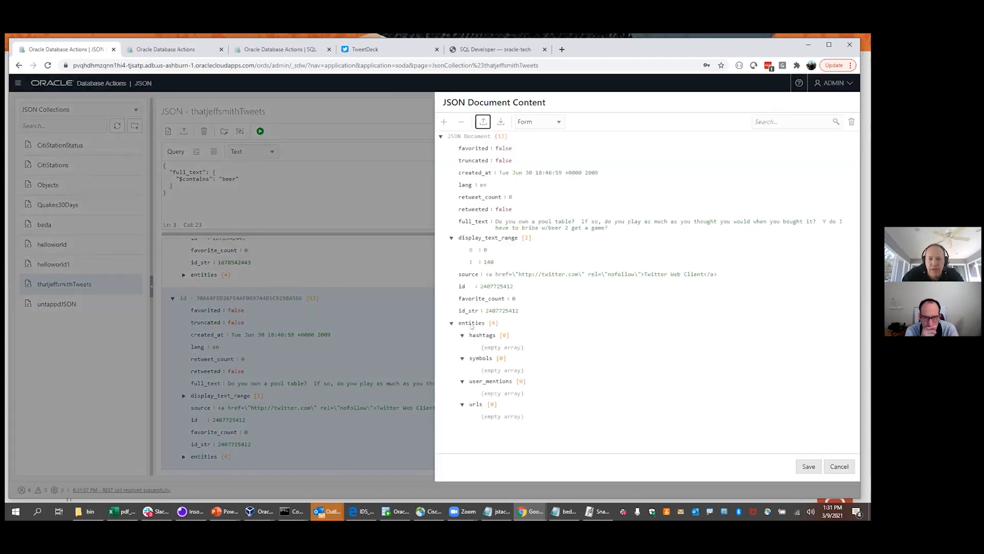
left_click(552, 122)
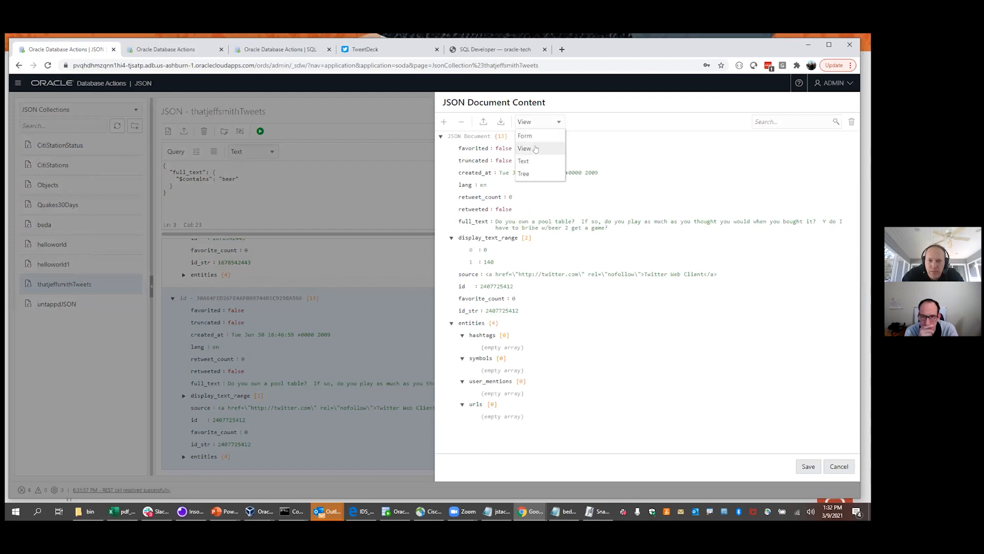
left_click(528, 161)
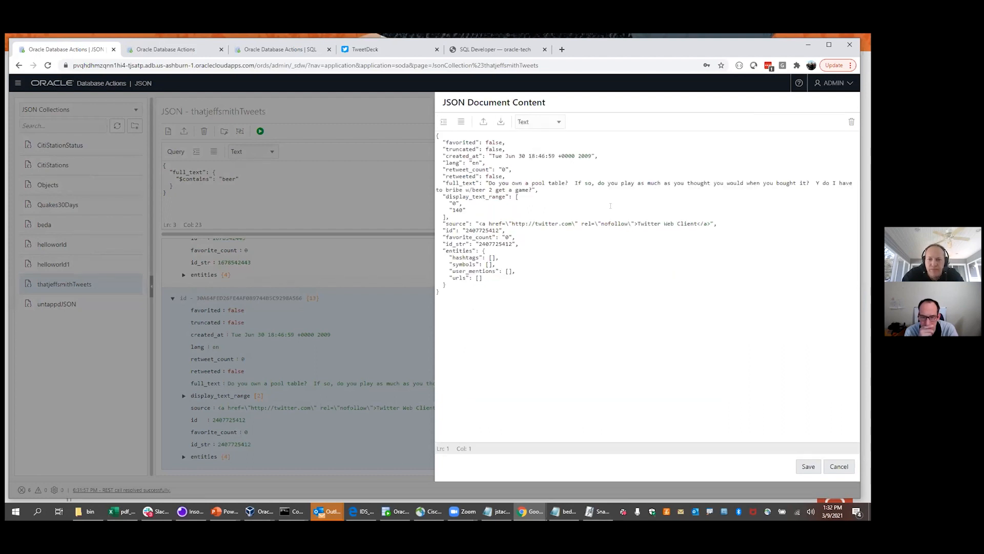
left_click(839, 466)
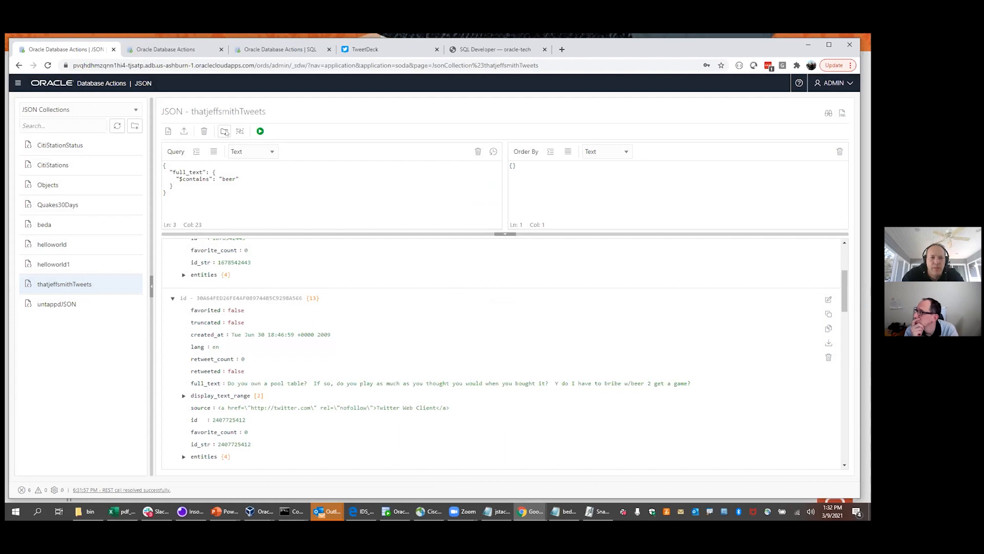
left_click(241, 132)
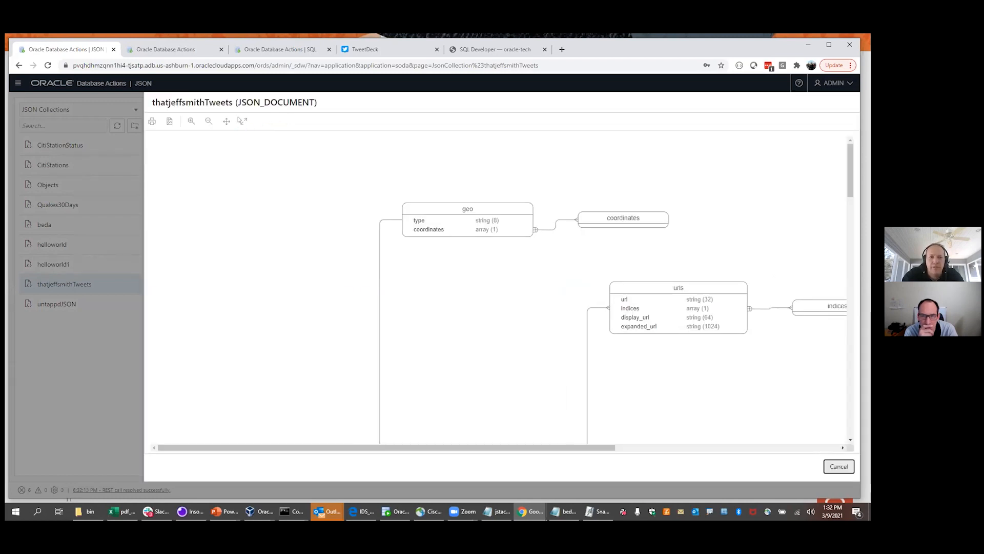
left_click(209, 121)
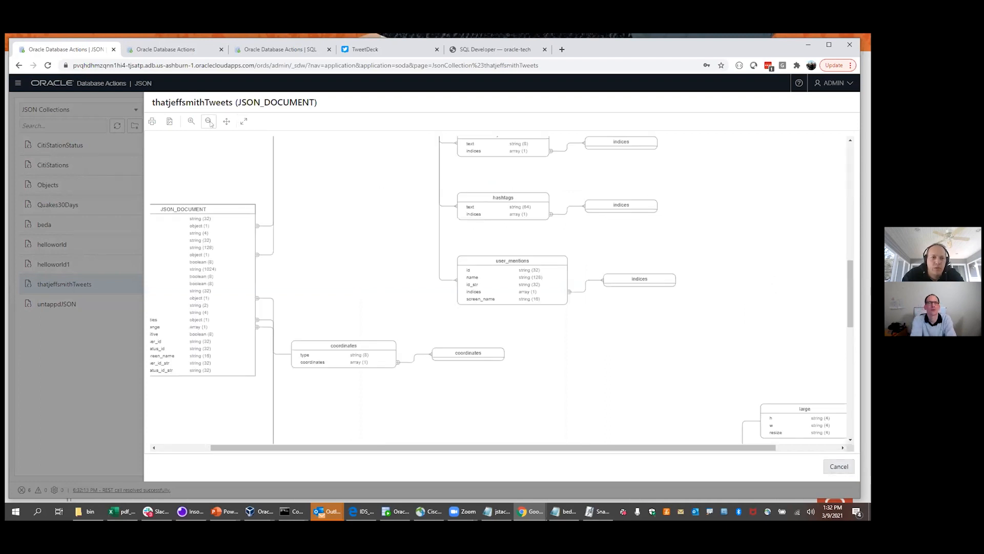
left_click(209, 121)
left_click(208, 121)
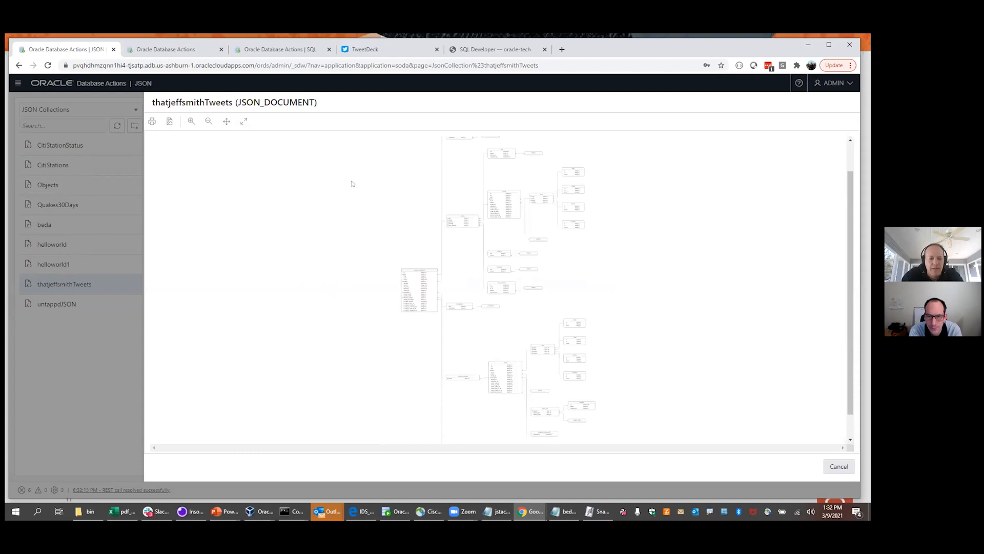
key("ctrl+1")
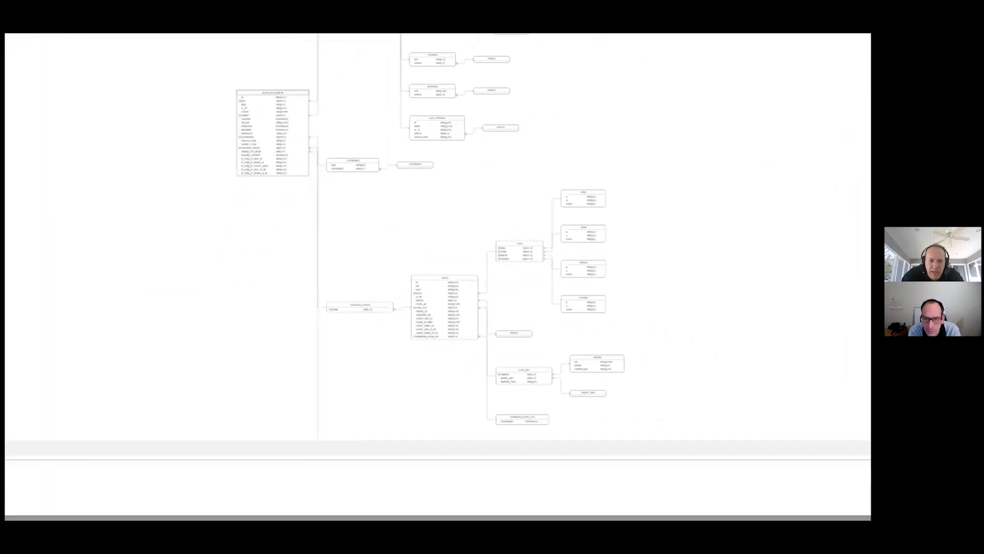
left_click(557, 364)
mouse_move(292, 160)
left_mouse_down()
mouse_move(229, 249)
mouse_move(290, 267)
left_mouse_up()
mouse_move(387, 376)
left_mouse_down()
mouse_move(344, 409)
mouse_move(355, 411)
left_mouse_up()
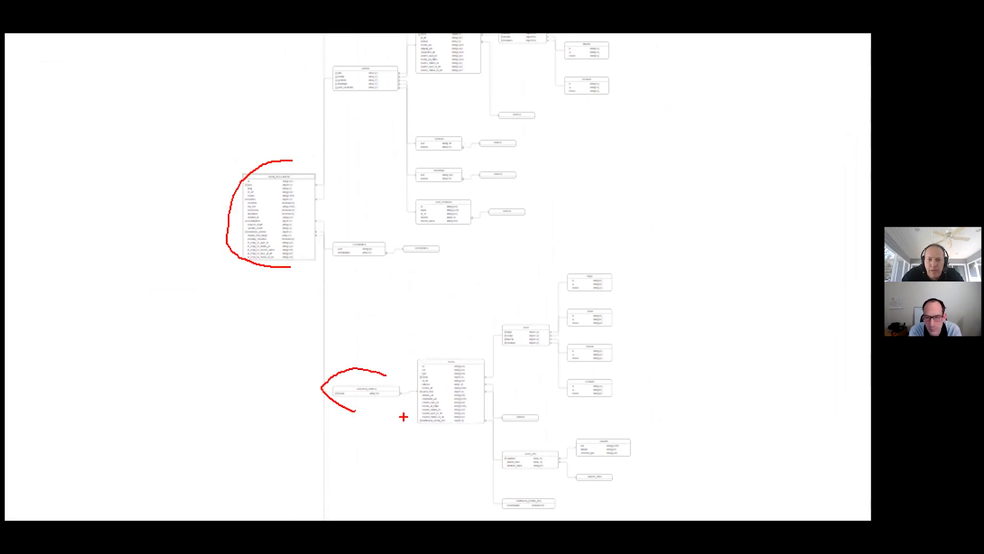
left_click_drag(534, 273, 564, 274)
left_click_drag(538, 321, 557, 320)
key("Escape")
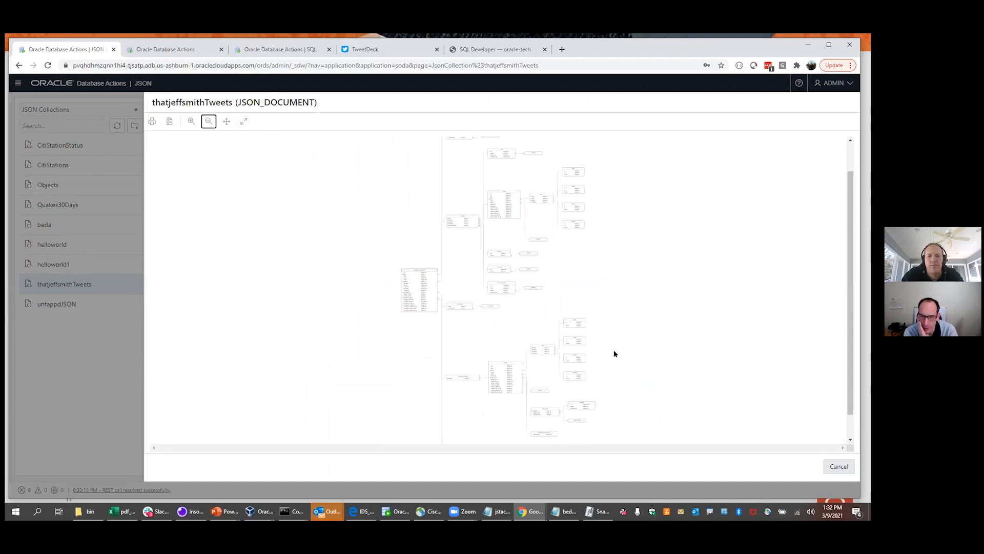
key("Escape")
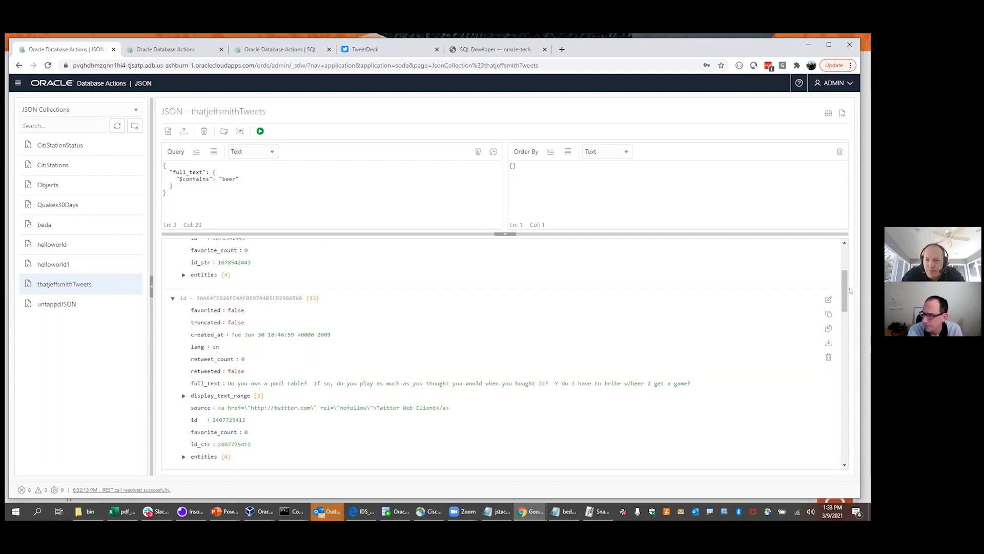
Replace the full_text condition with a "favorite_count":25 filter and run it
left_click_drag(845, 290, 844, 248)
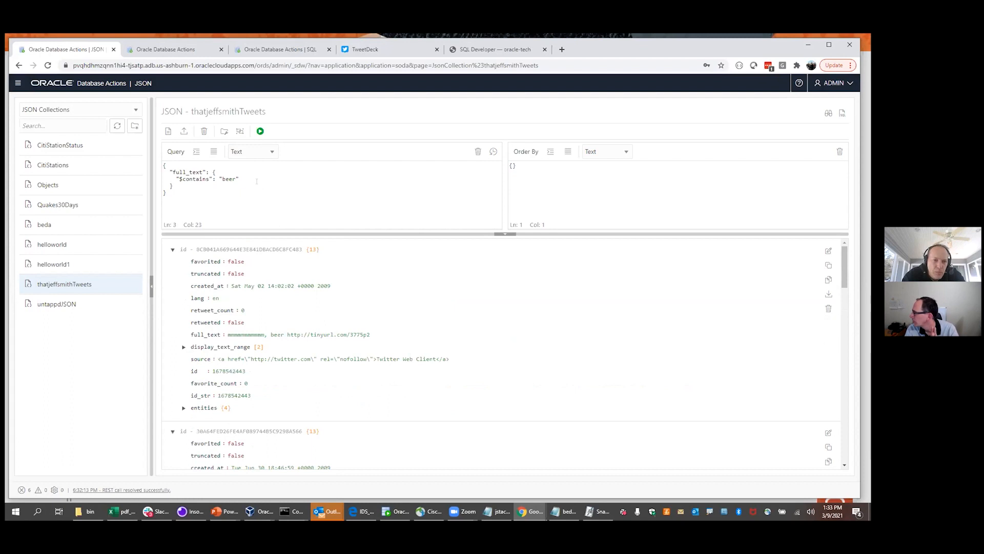
left_click_drag(174, 185, 161, 170)
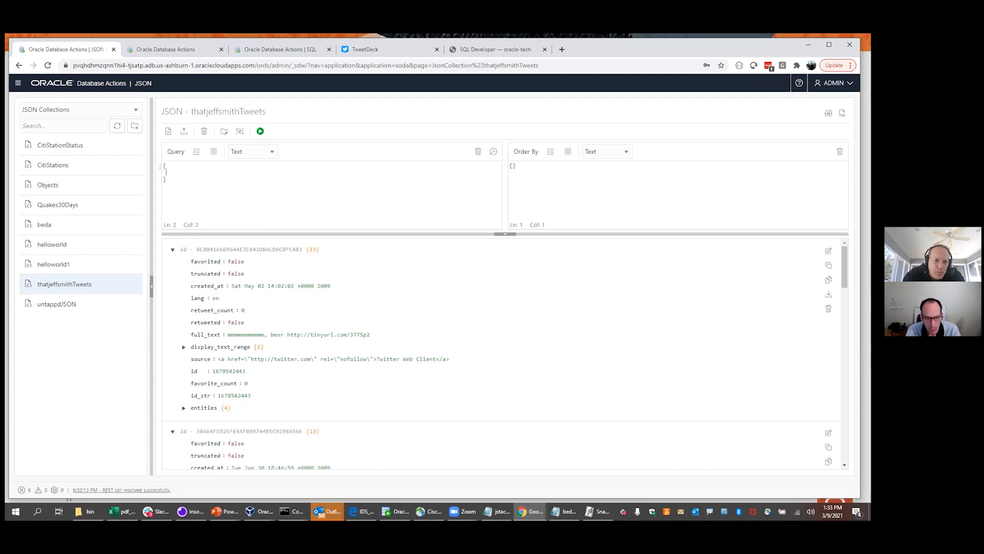
type("\"")
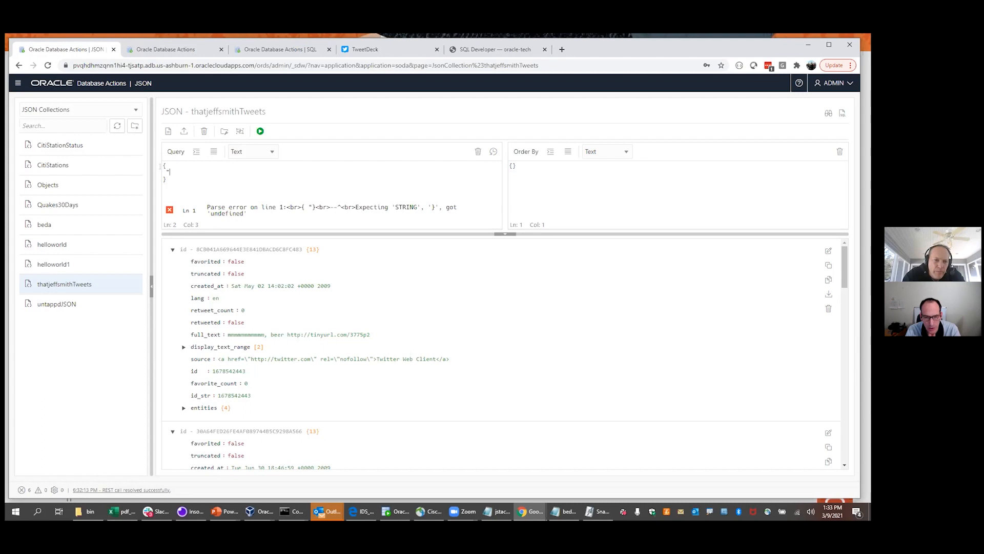
type("favorite")
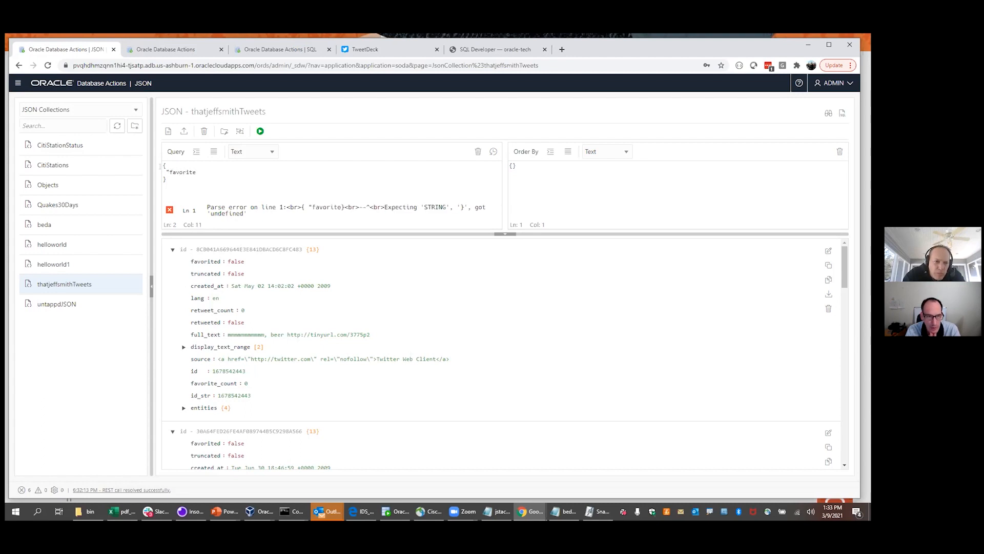
type("_count")
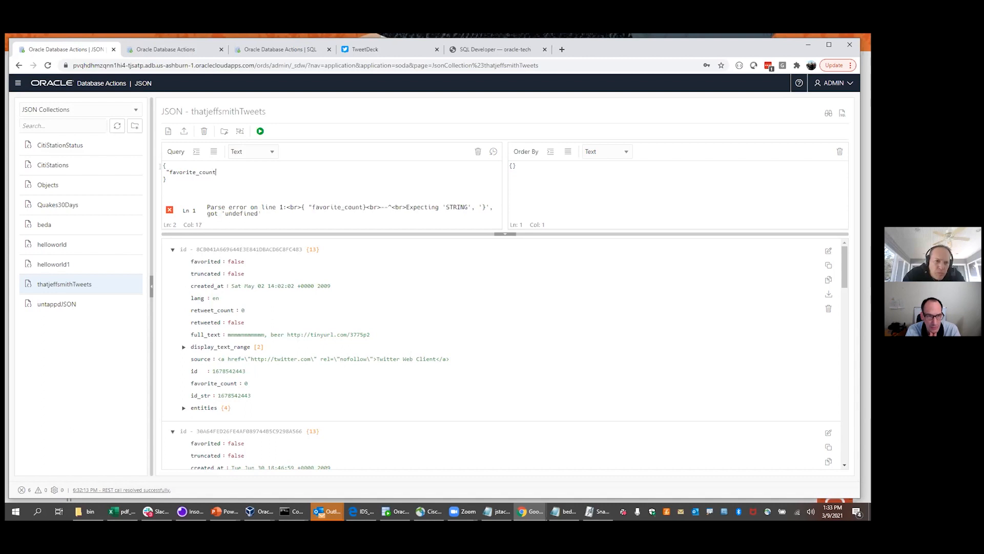
type("\":")
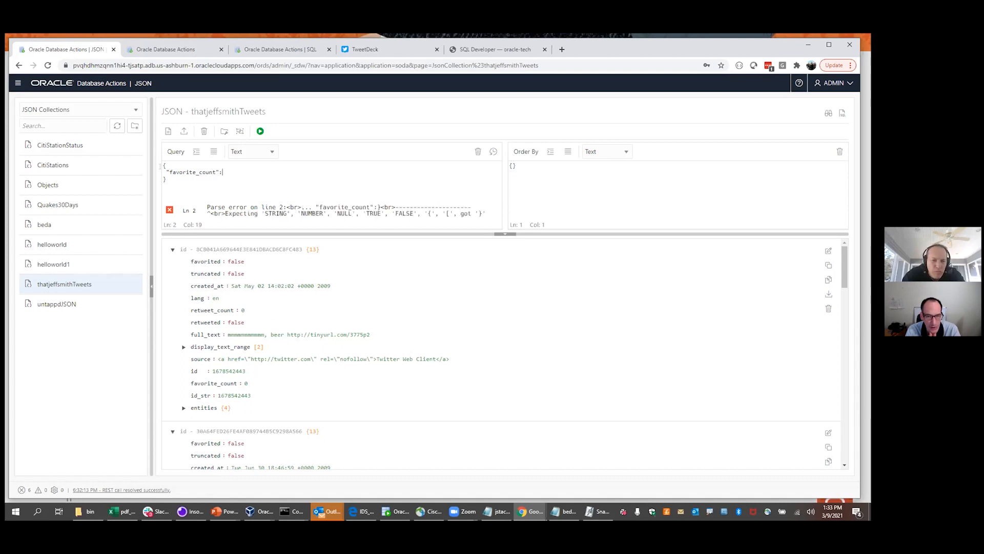
type("25")
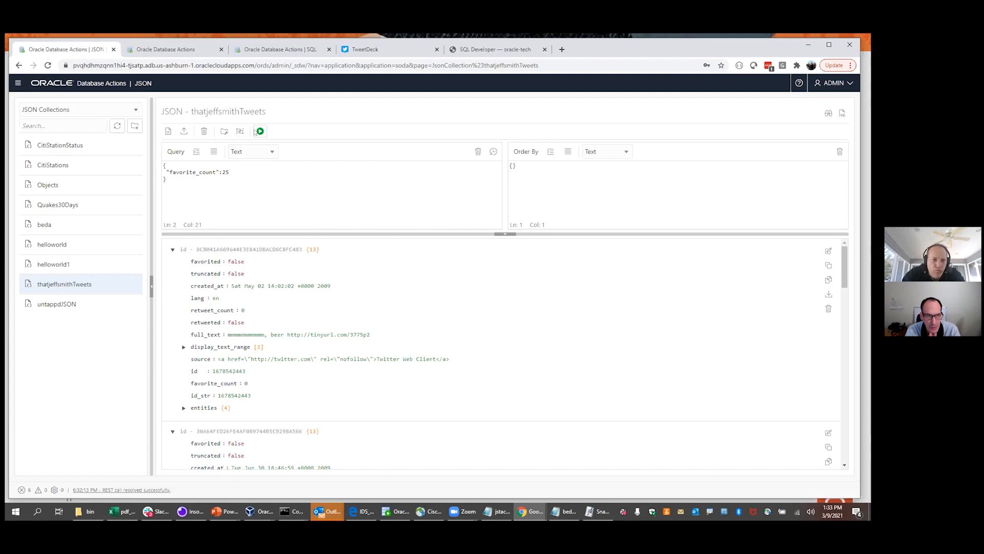
left_click(255, 132)
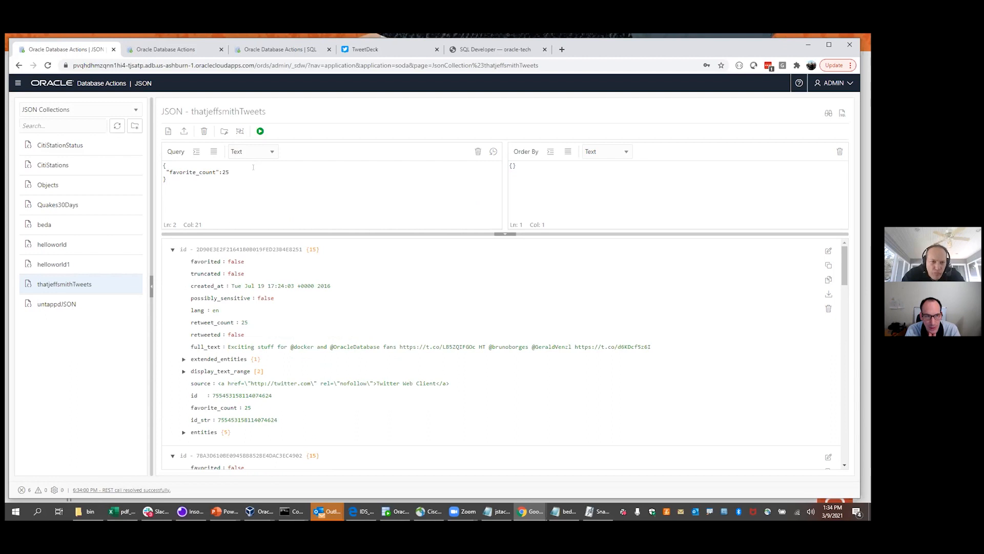
Change the favorite_count value to 75 and rerun the query
double_click(225, 171)
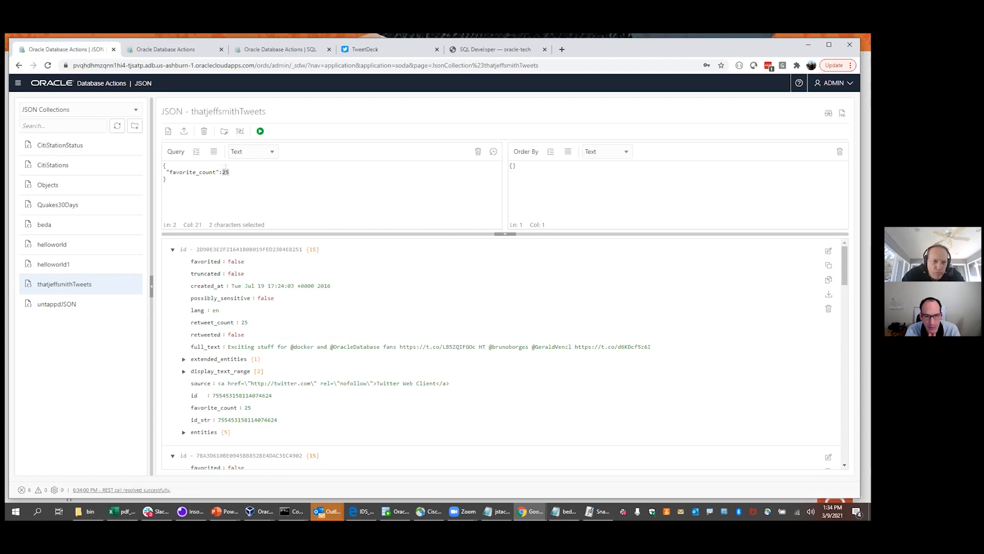
type("75")
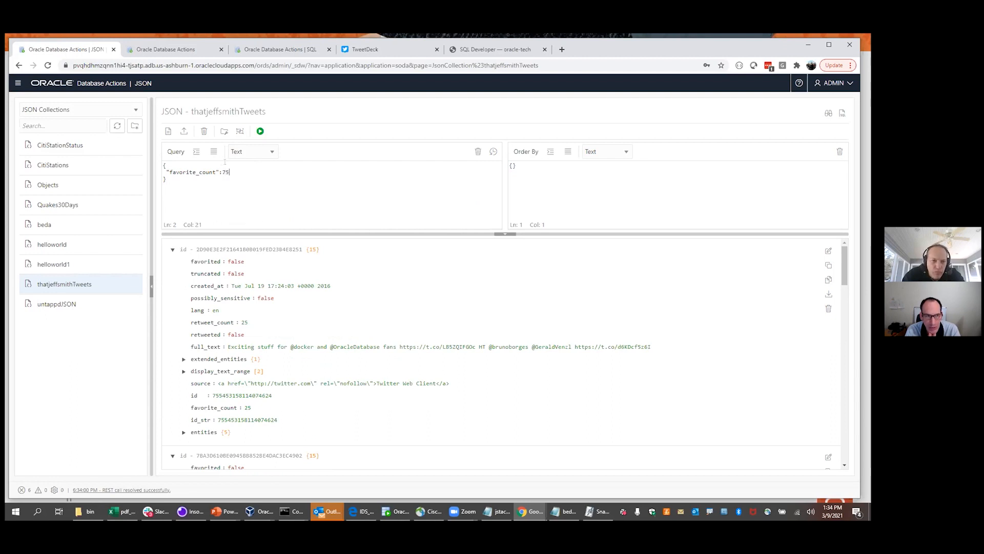
left_click(260, 132)
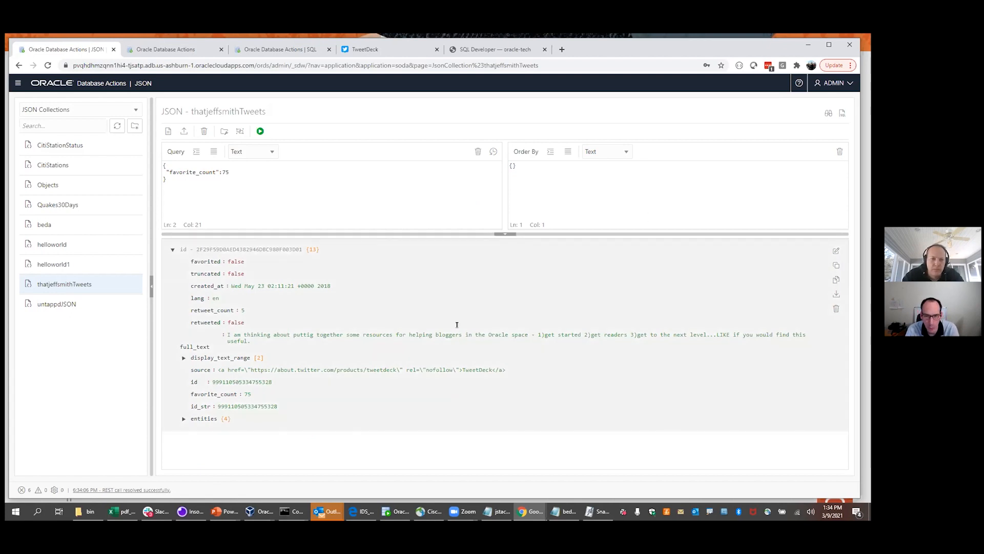
Open the favorite_count 75 tweet in the JSON document editor to review its 13 fields
double_click(425, 347)
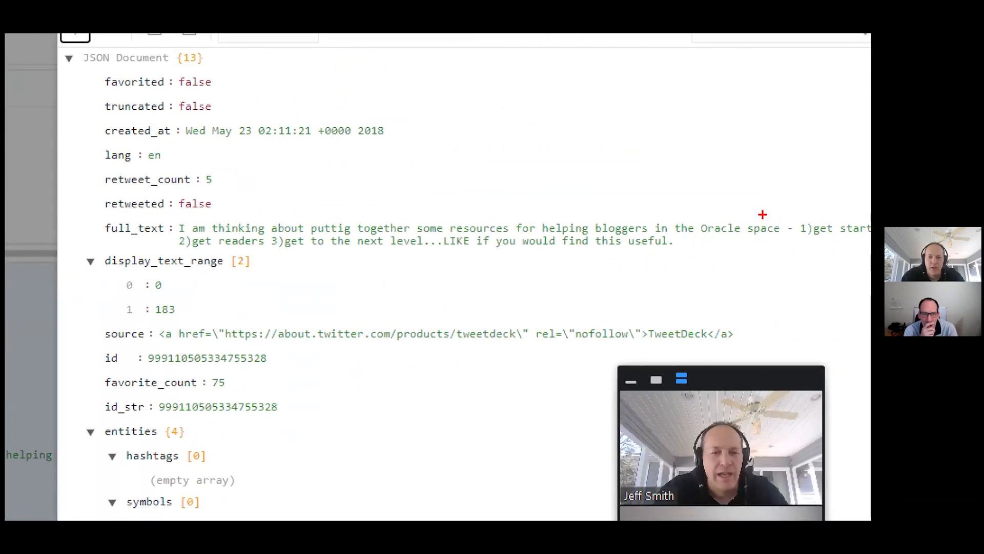
mouse_move(303, 207)
left_mouse_down()
mouse_move(378, 226)
mouse_move(307, 225)
left_mouse_up()
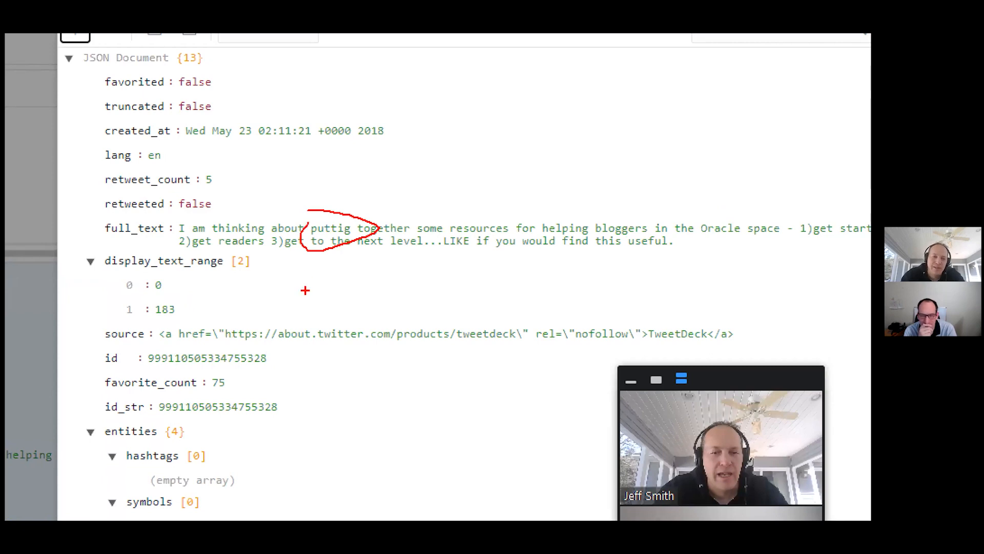
key("Escape")
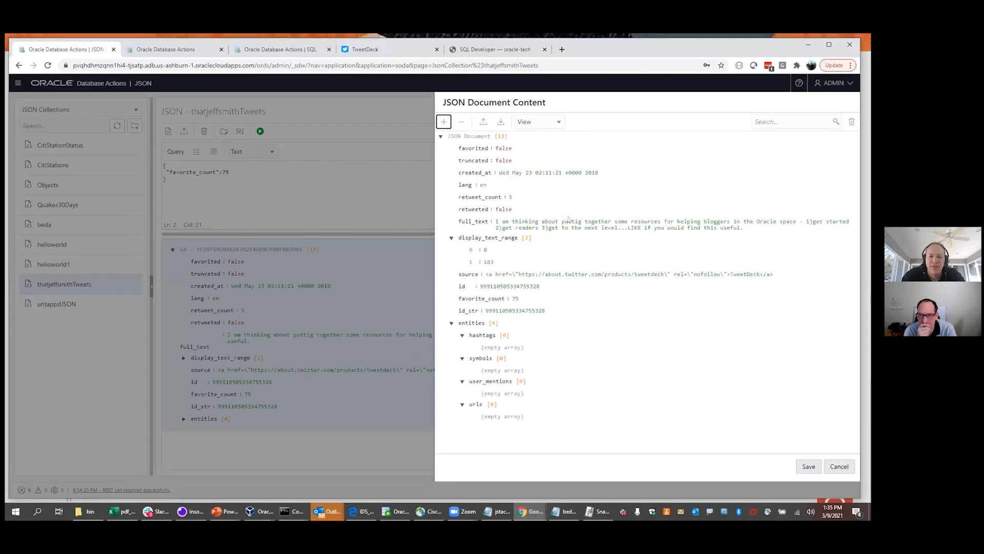
Cancel the tweet's document editor, reopen it briefly, then dismiss it with Escape
left_click(839, 466)
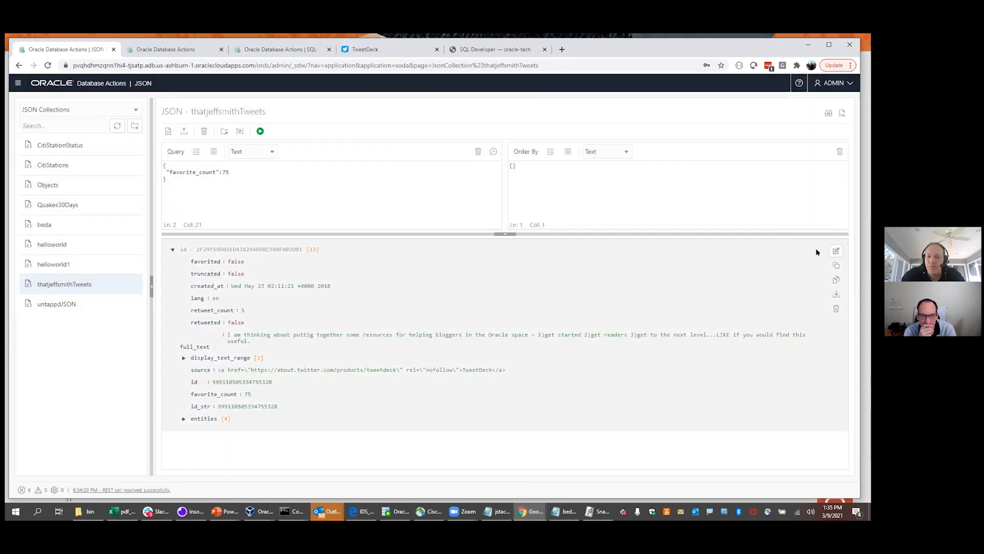
double_click(704, 250)
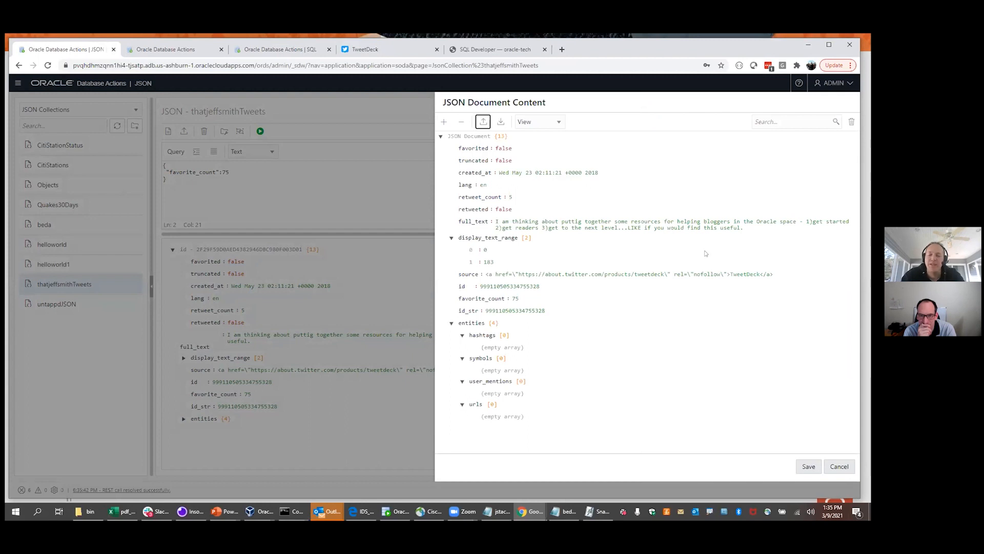
key("Escape")
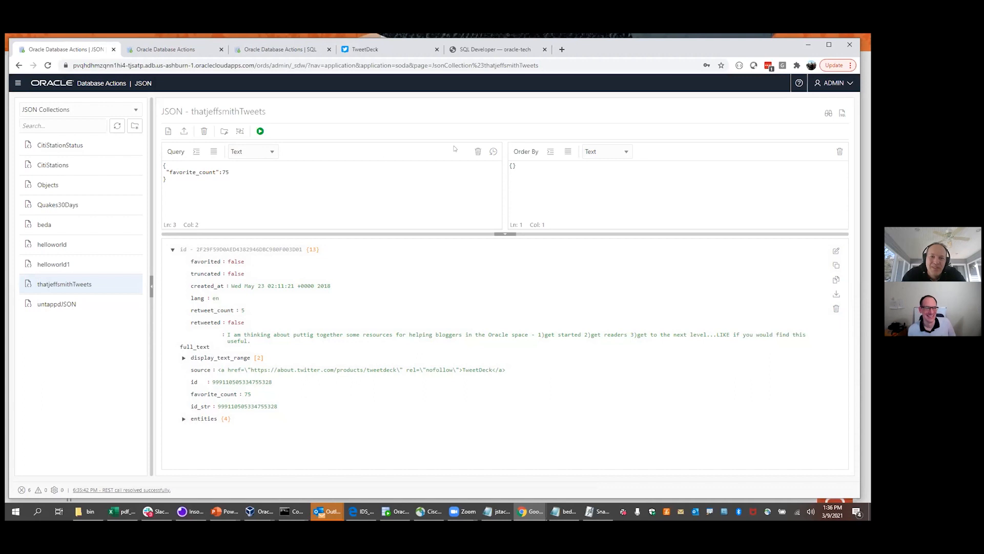
Reload the full_text contains monitor query from history, change it to beer, and run it
left_click(493, 152)
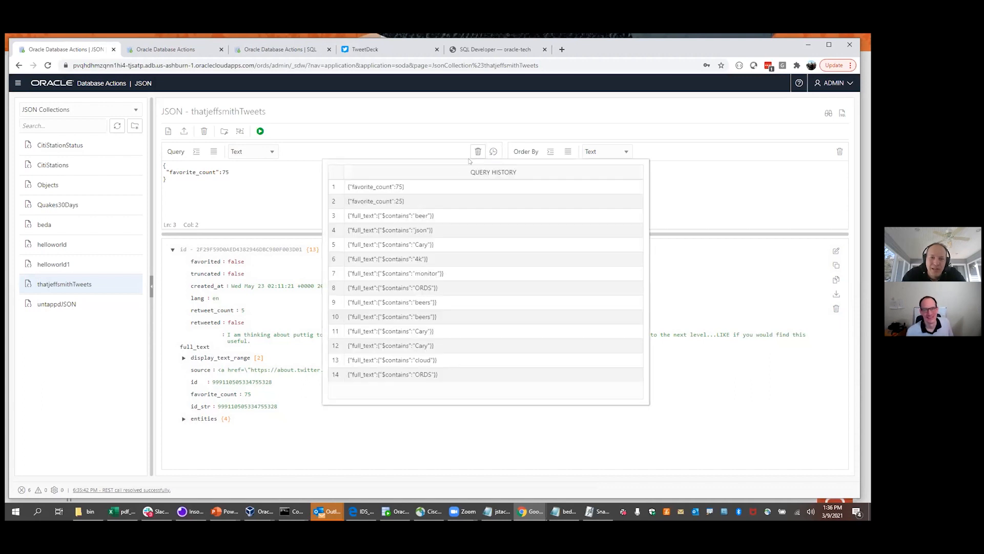
left_click(395, 273)
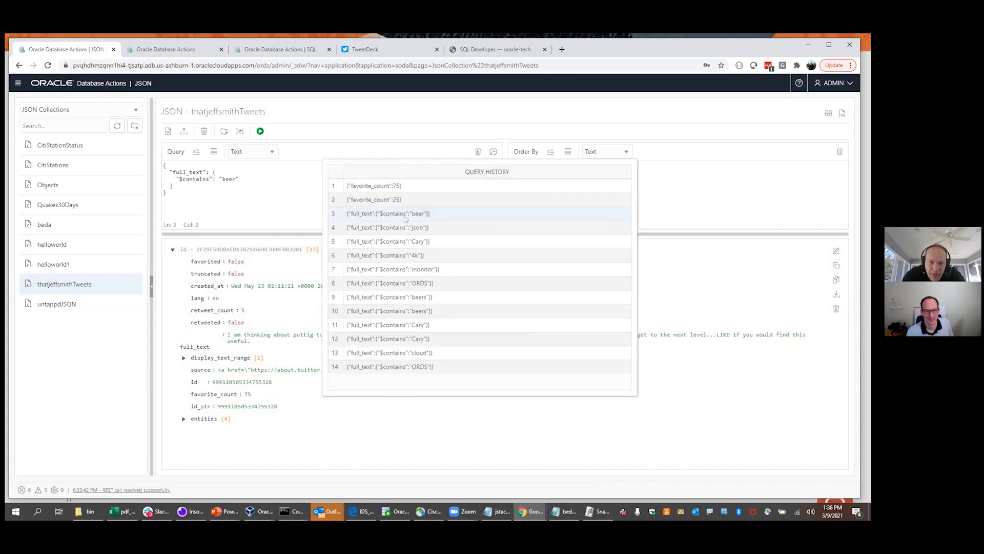
double_click(225, 179)
type("beer")
left_click(260, 132)
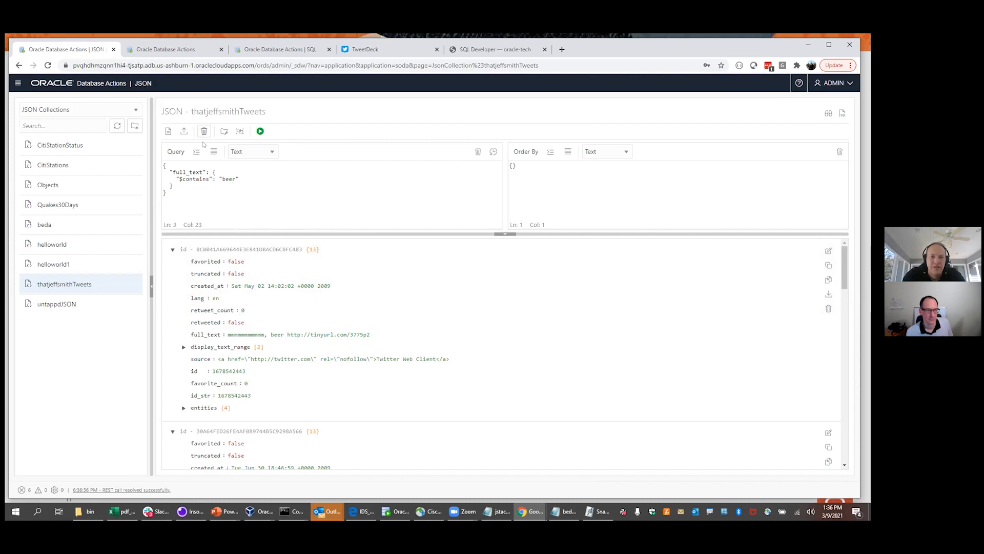
left_click_drag(165, 192, 163, 165)
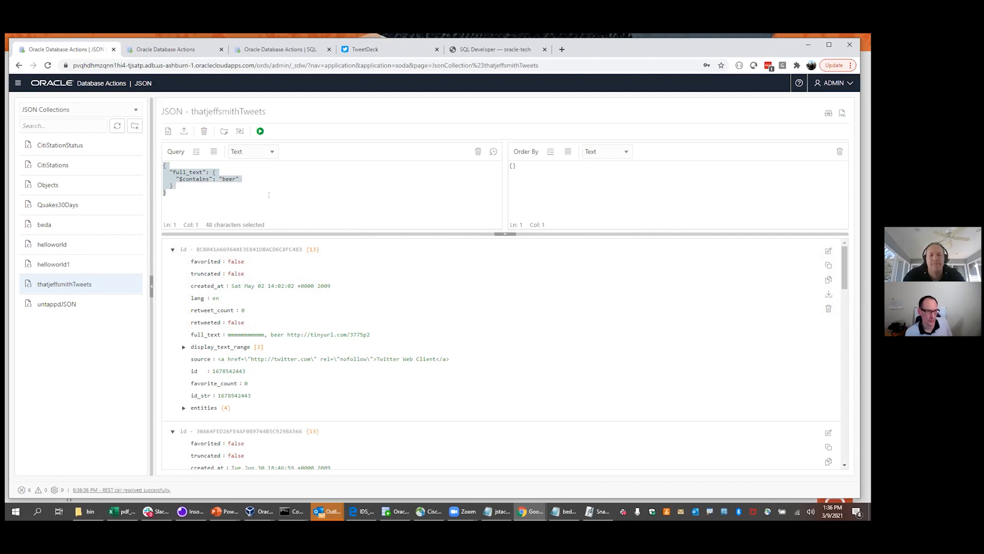
left_click(268, 194)
left_click_drag(180, 193, 160, 165)
key("BackSpace")
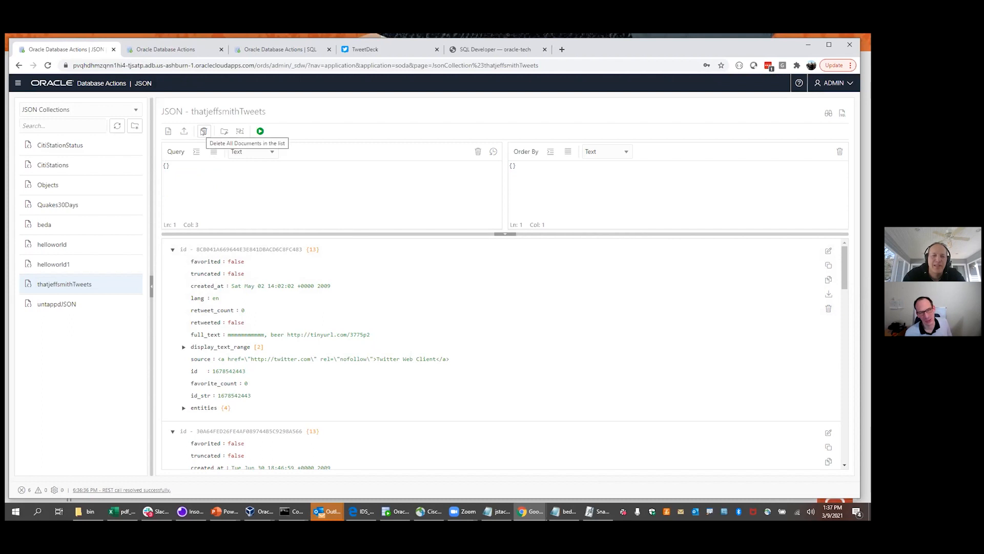
key("BackSpace")
key("BackSpace")
type("{")
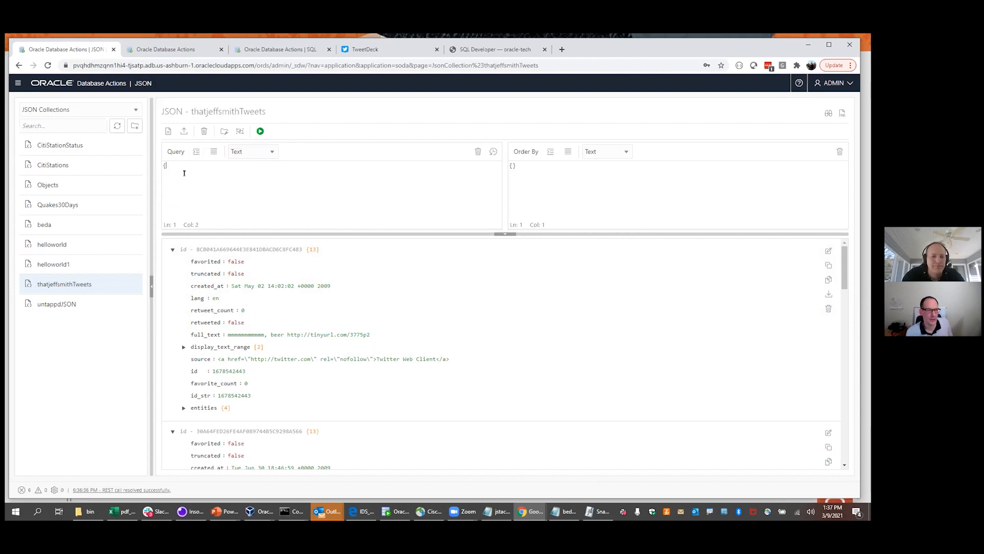
key("ctrl+z")
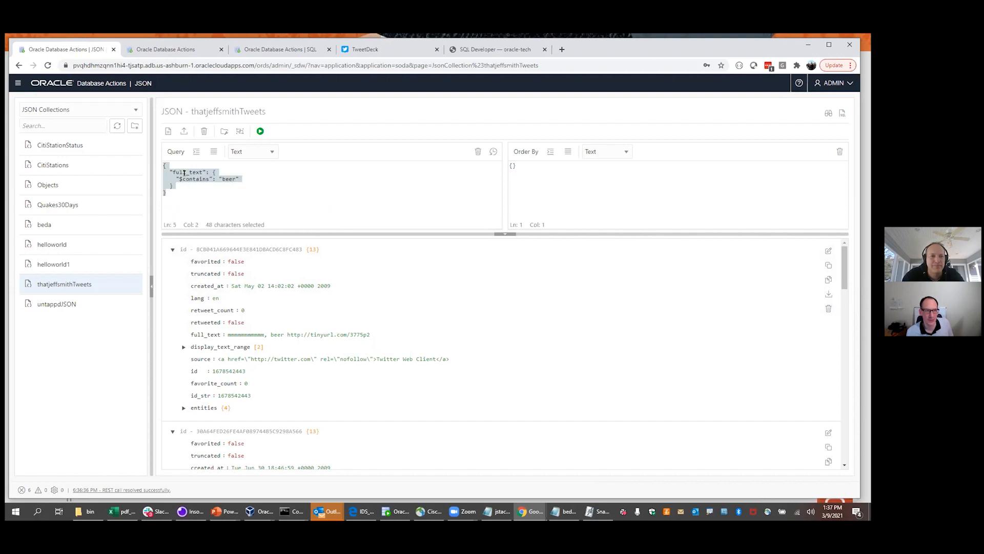
left_click(192, 190)
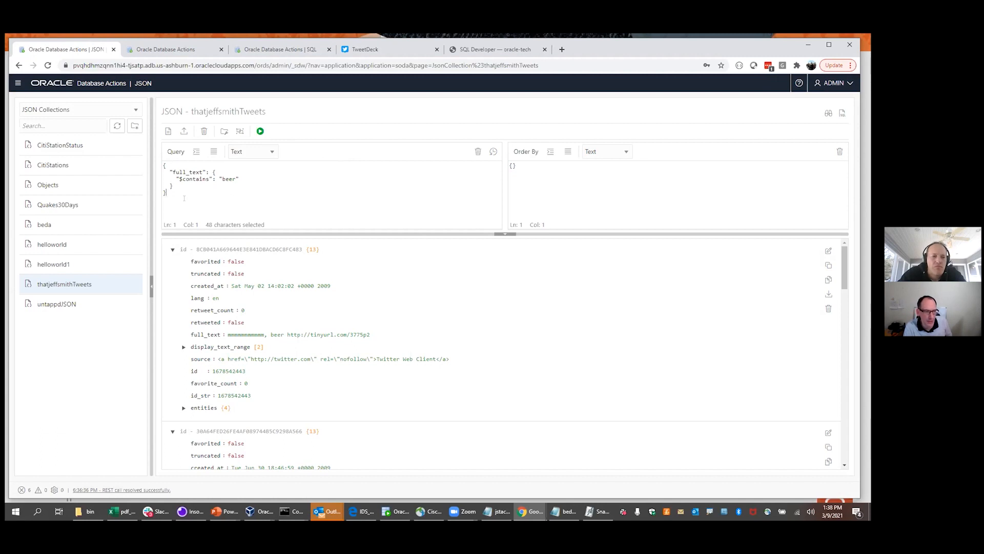
Reload the favorite_count 75 filter from the query history
left_click(492, 153)
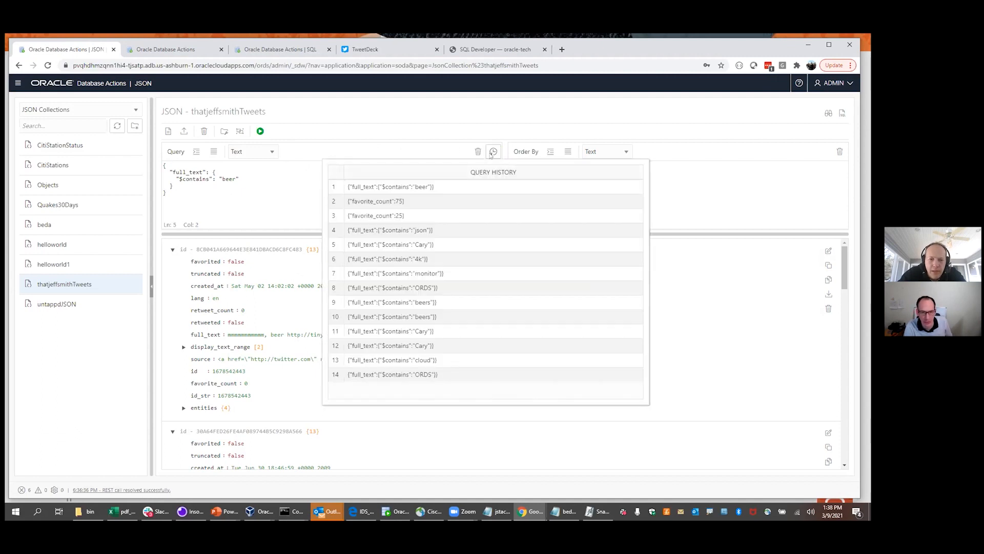
left_click(424, 200)
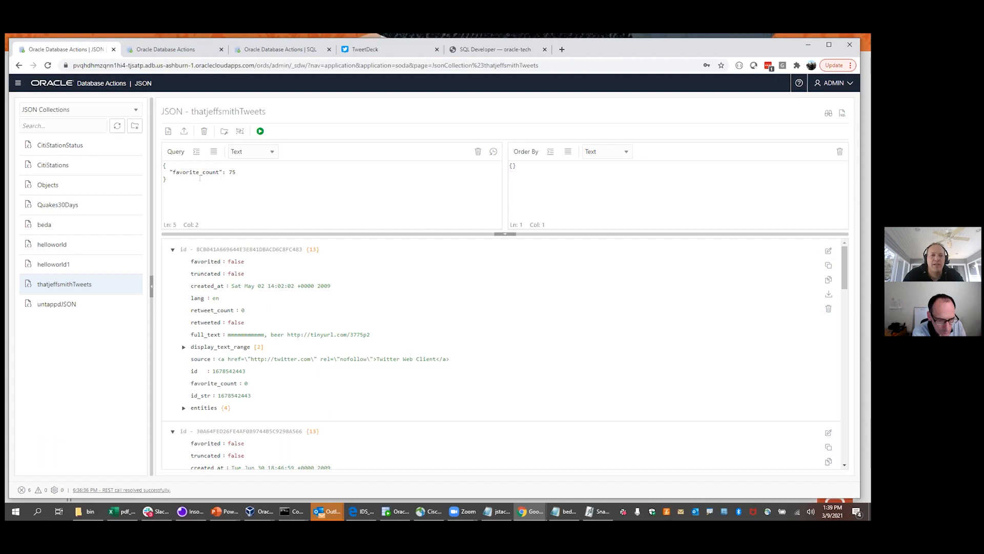
Highlight the favorite_count filter line, then switch to Insomnia's soda to sql request
mouse_move(167, 165)
left_mouse_down()
mouse_move(167, 179)
mouse_move(163, 163)
left_mouse_up()
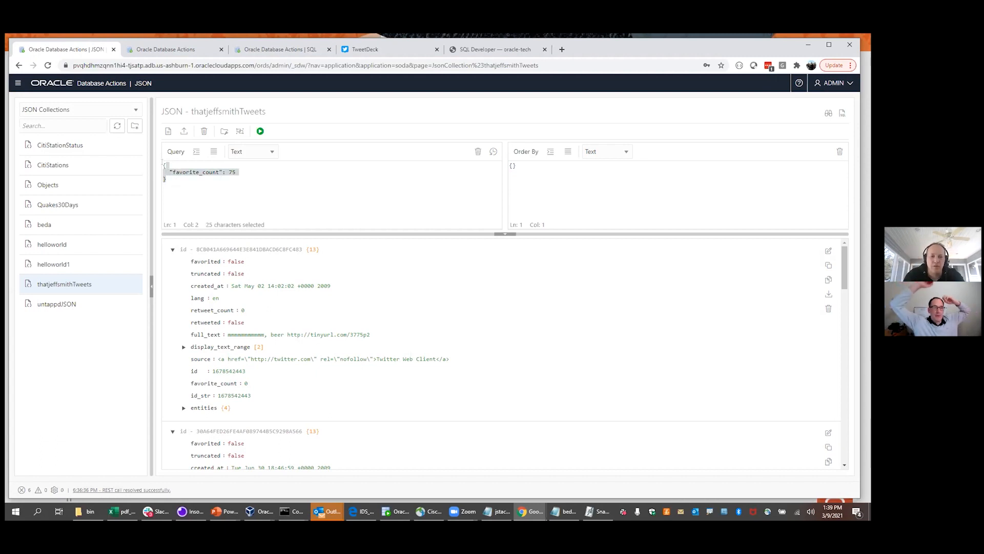
left_click(178, 177)
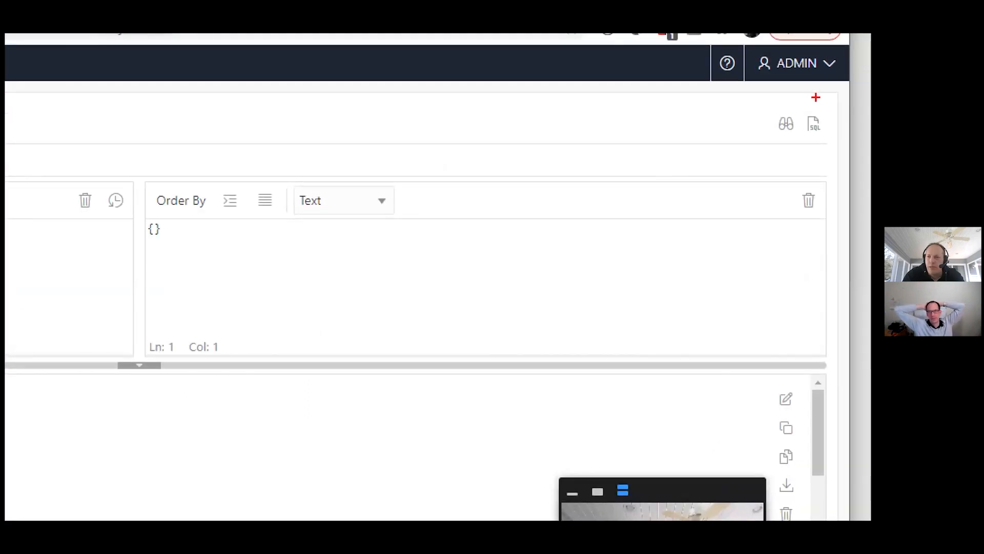
mouse_move(816, 97)
left_mouse_down()
mouse_move(804, 107)
mouse_move(818, 132)
mouse_move(827, 117)
mouse_move(819, 110)
left_mouse_up()
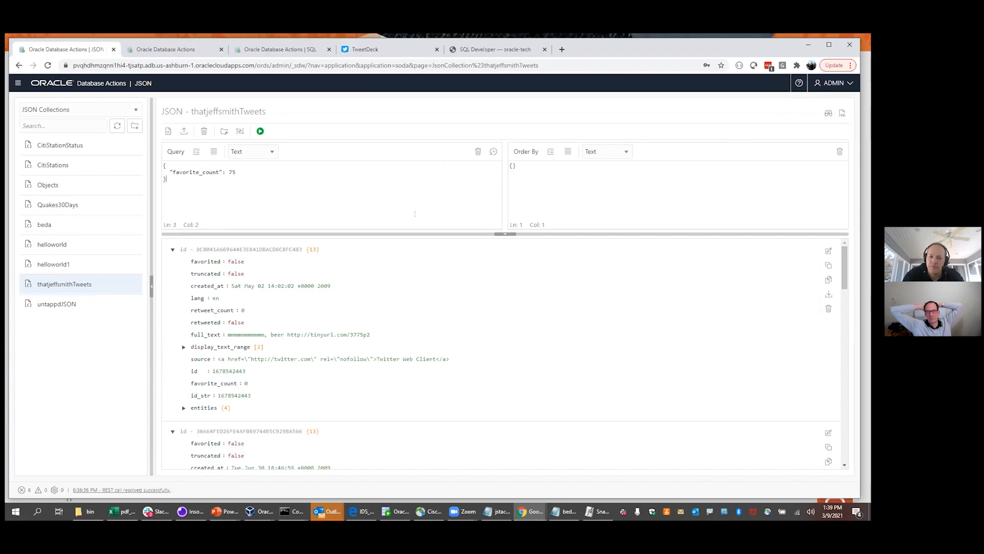
left_click(182, 510)
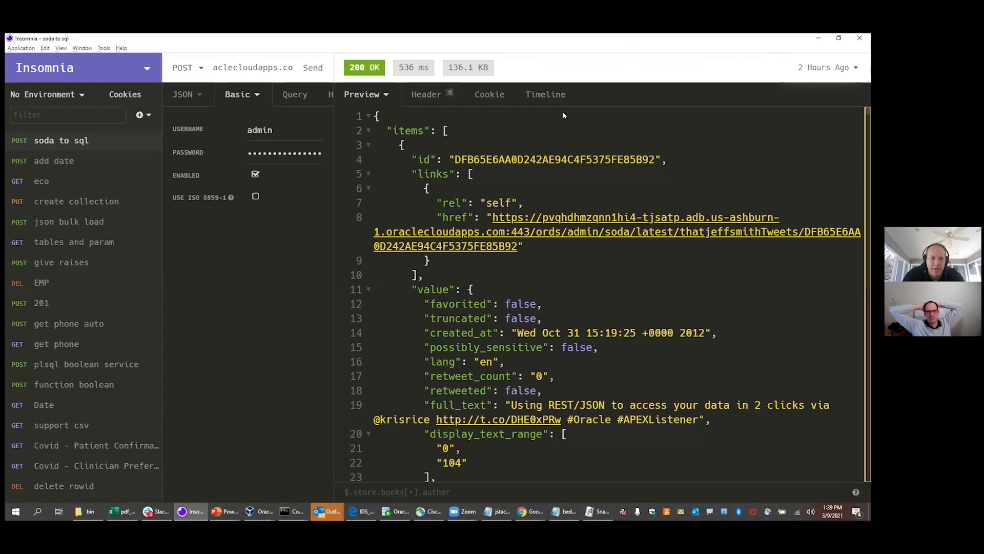
Resize Insomnia's panes, show the JSON query body, and highlight action=query and sqlStatement=true in the URL
left_click_drag(564, 39, 563, 111)
left_click_drag(392, 132, 695, 139)
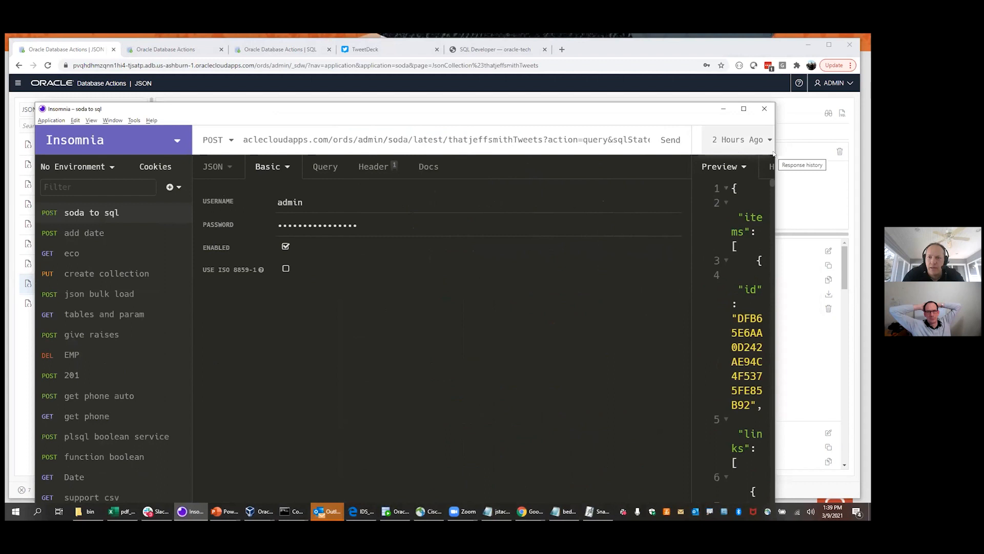
left_click_drag(773, 150, 853, 150)
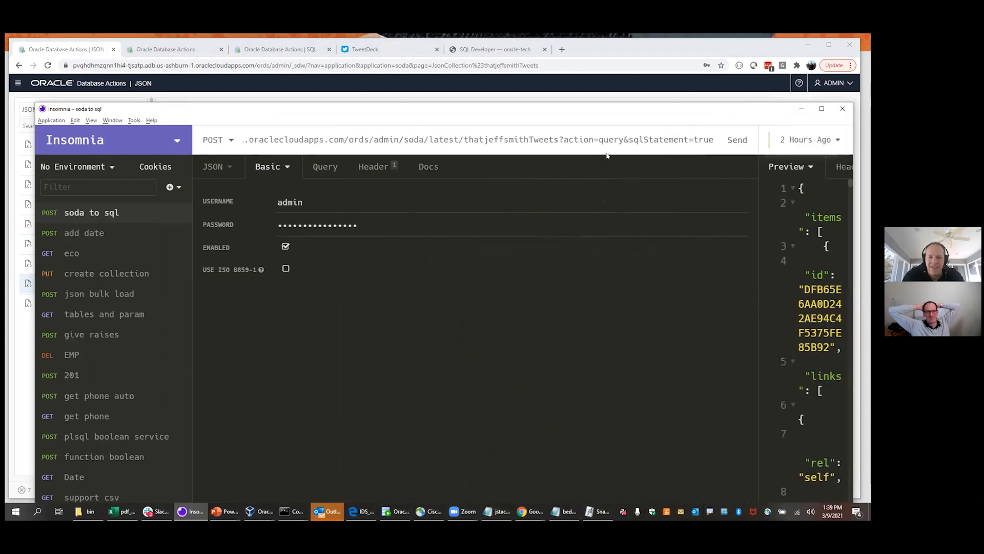
left_click(215, 167)
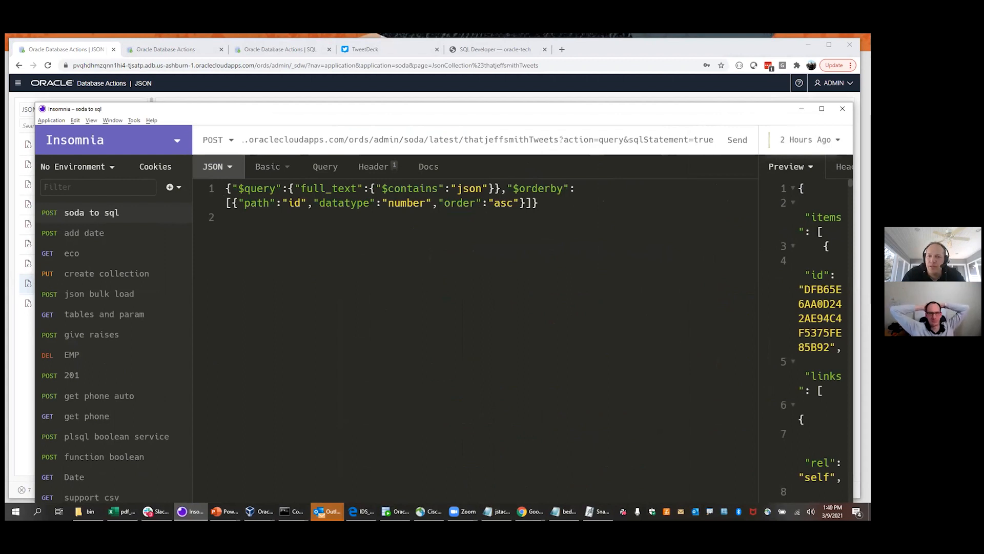
left_click_drag(563, 140, 623, 139)
left_click(624, 140)
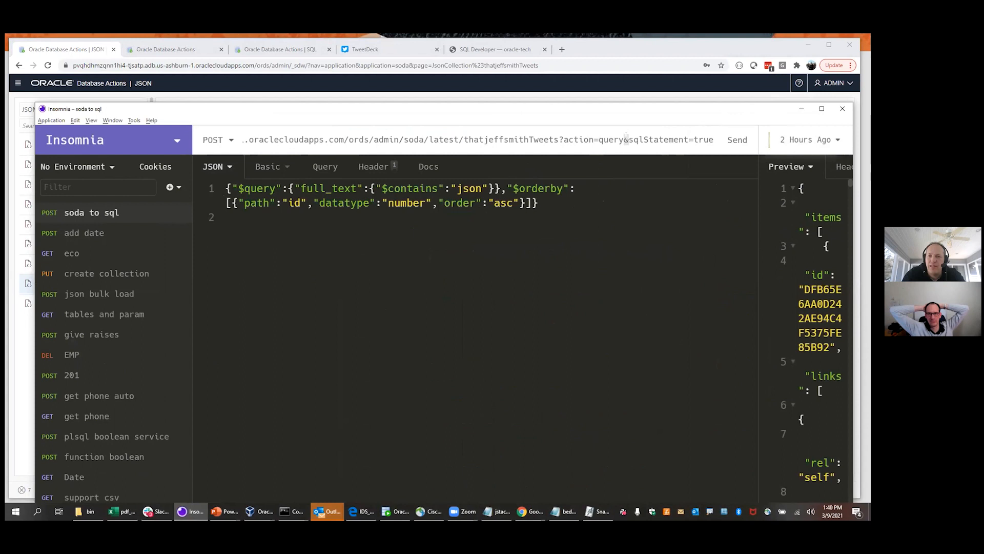
left_click_drag(627, 139, 712, 139)
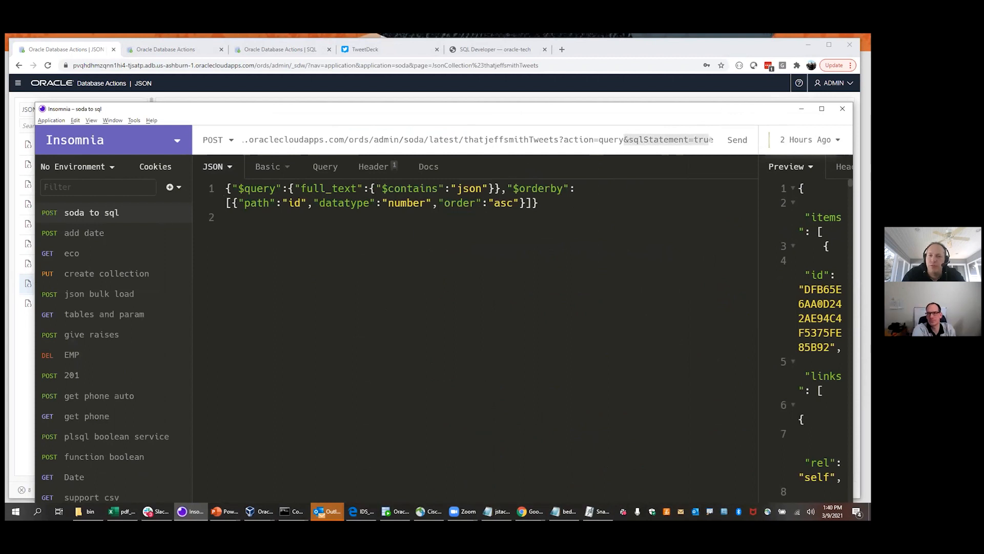
Widen the response preview and maximize the Insomnia window
left_click_drag(755, 140, 390, 157)
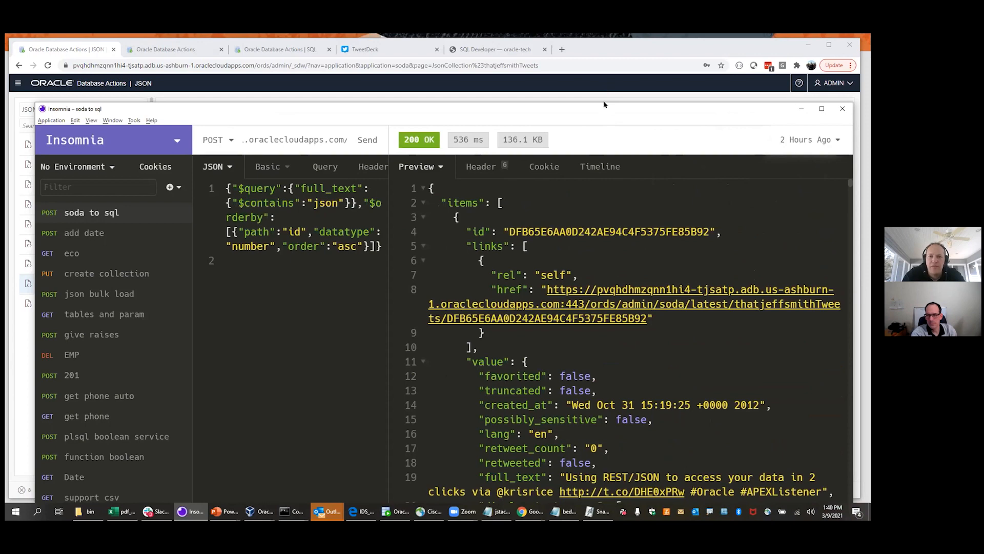
left_click_drag(603, 105, 578, 56)
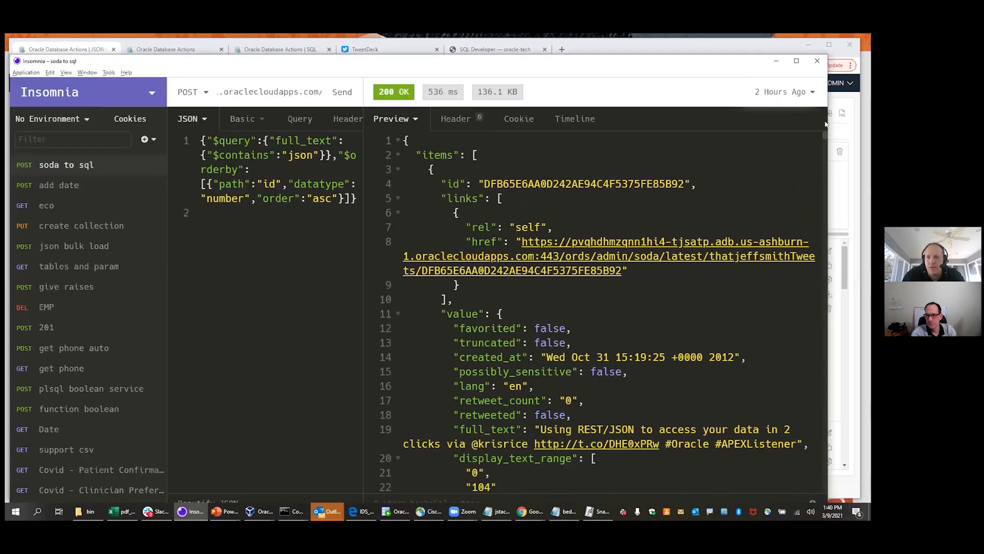
left_click(796, 61)
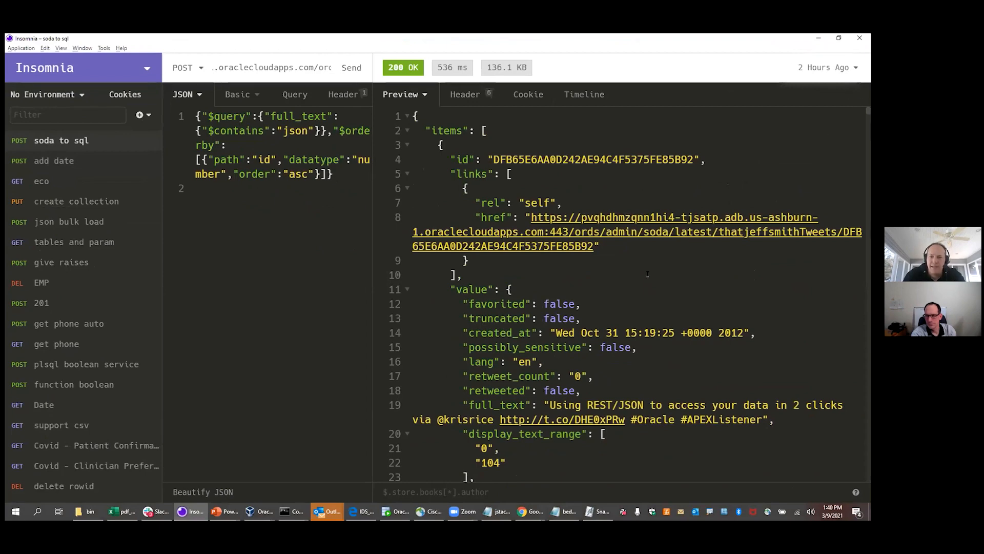
scroll(647, 274, "down", 10)
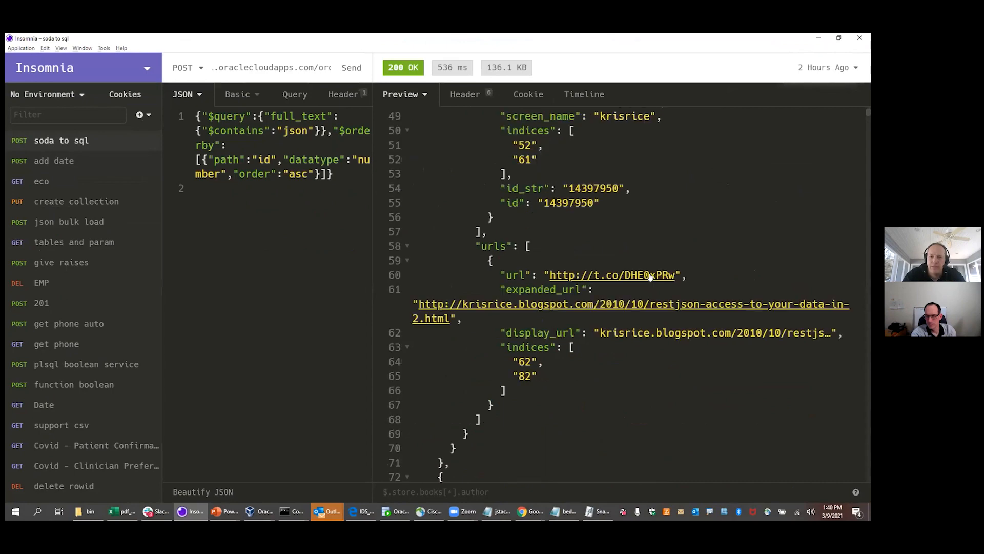
scroll(648, 274, "down", 20)
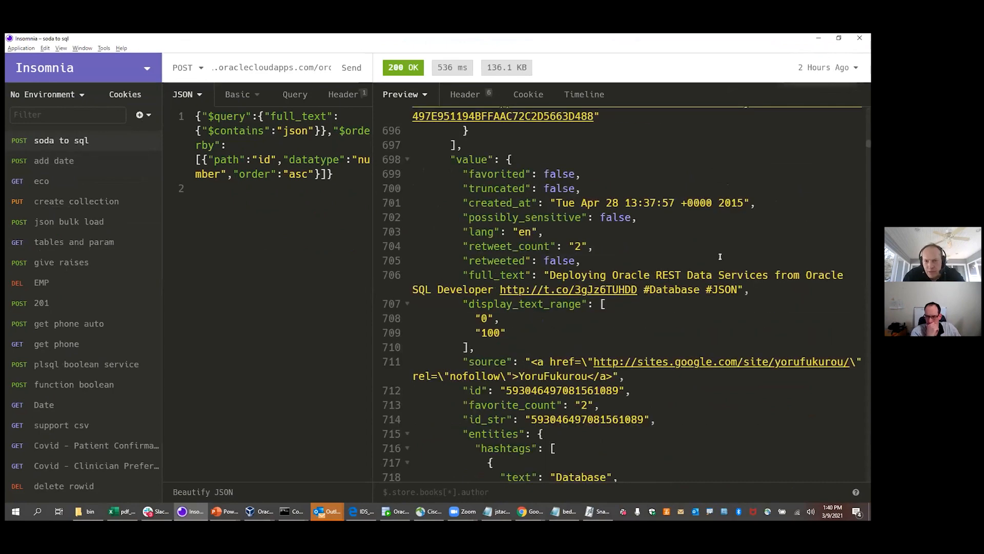
scroll(712, 259, "down", 10)
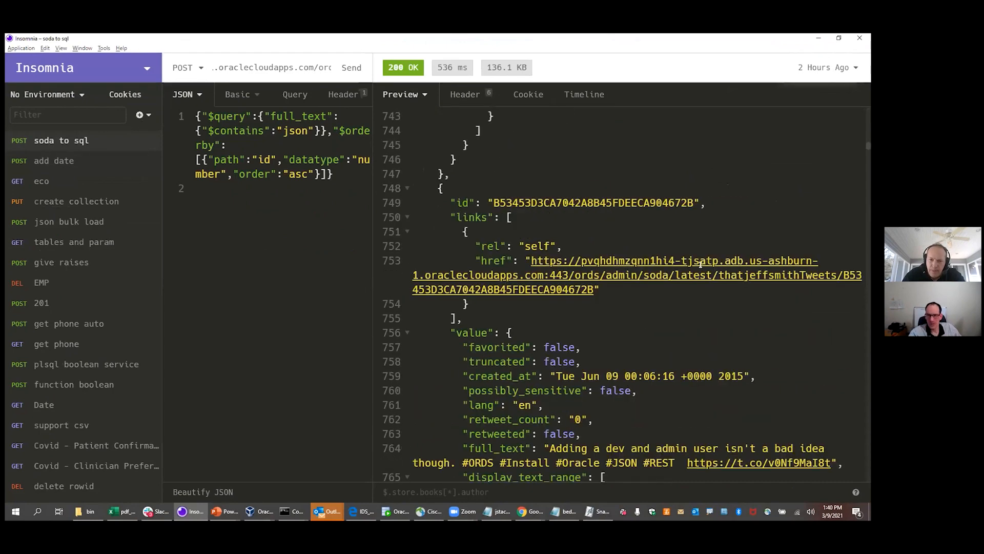
scroll(700, 264, "down", 20)
scroll(700, 264, "down", 20)
scroll(700, 264, "down", 20)
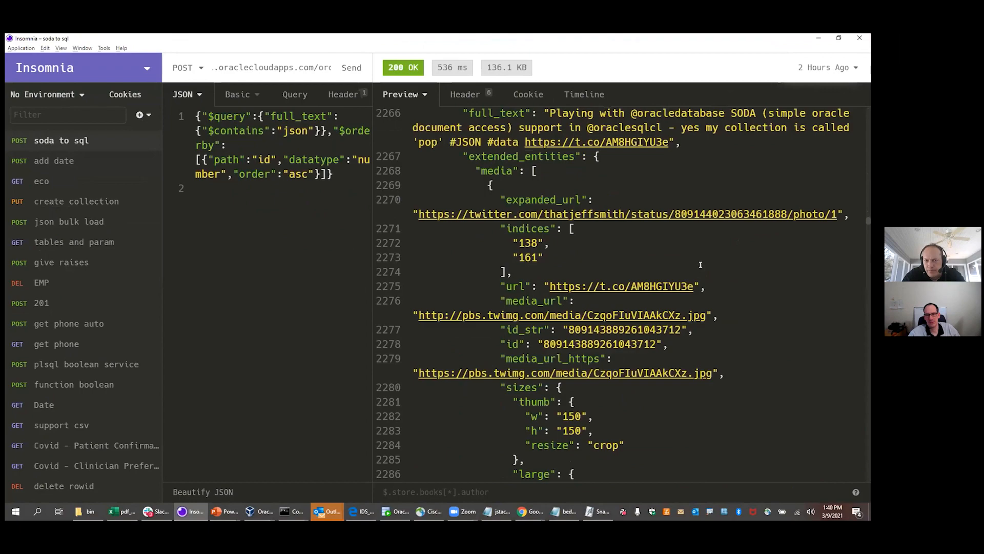
scroll(700, 264, "down", 14)
scroll(700, 264, "down", 20)
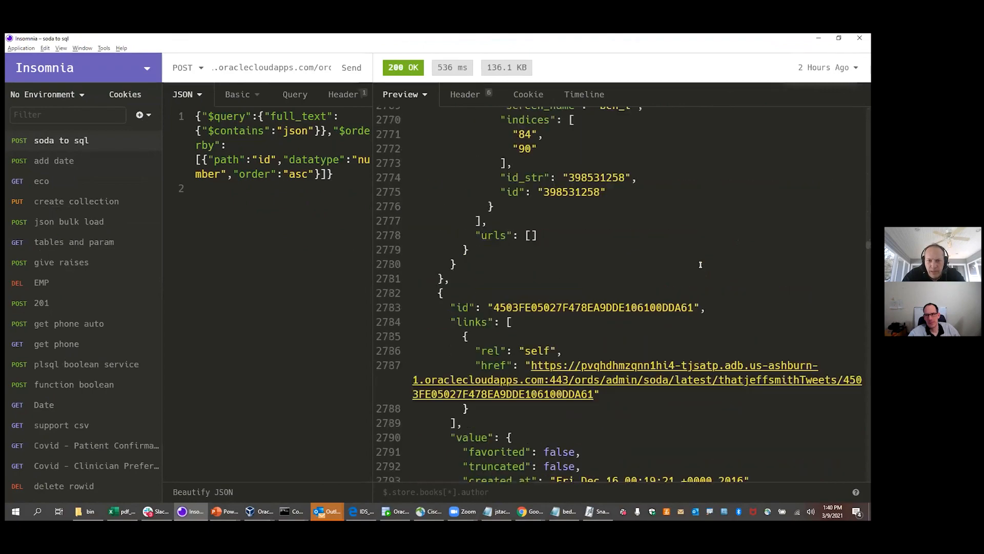
scroll(700, 264, "down", 20)
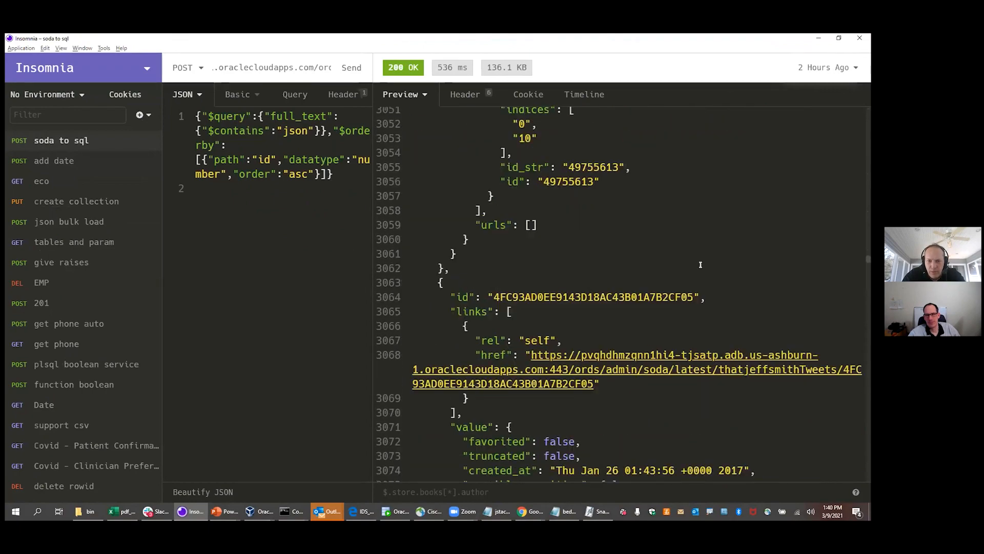
scroll(700, 264, "down", 5)
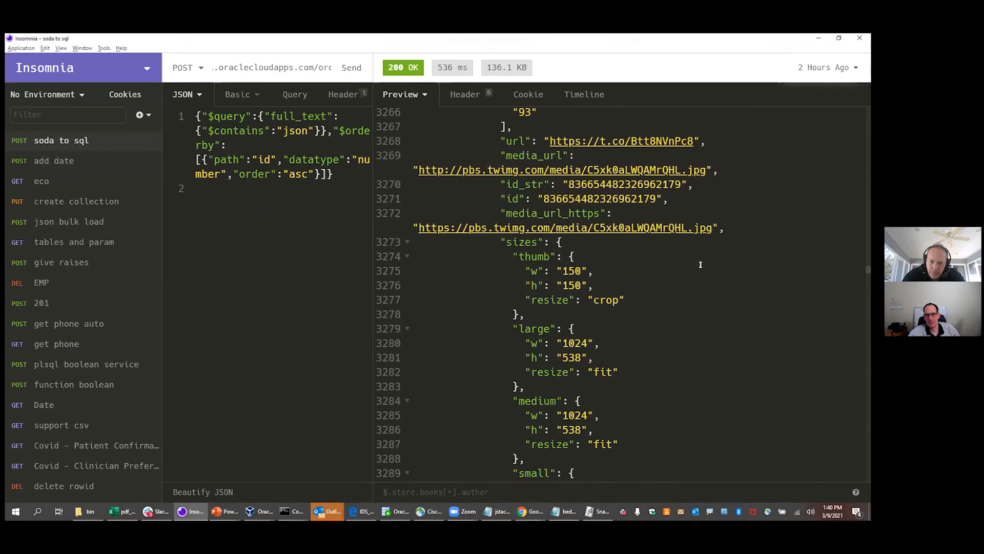
scroll(700, 264, "down", 20)
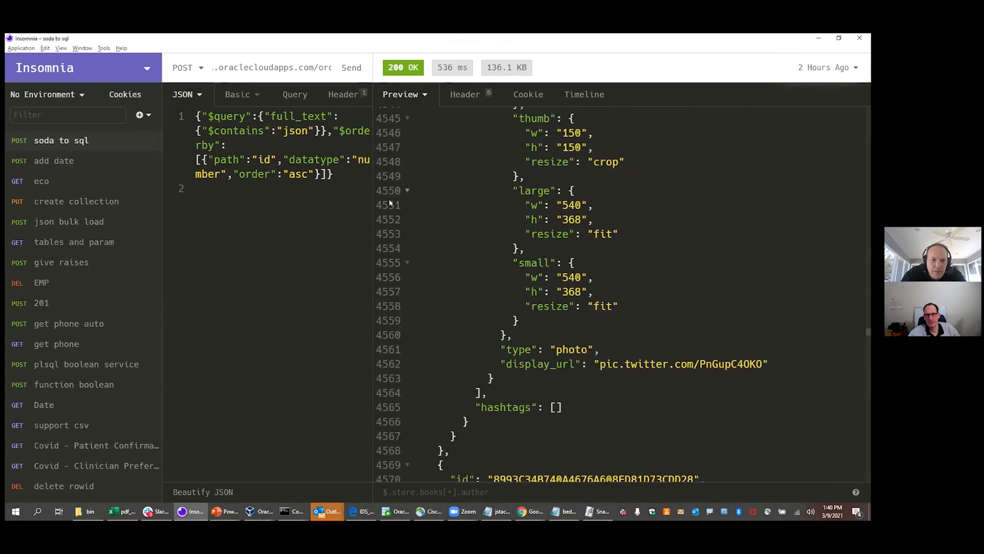
Rerun the SODA $contains text search with 'beda' in place of 'json'
left_click_drag(381, 196, 600, 193)
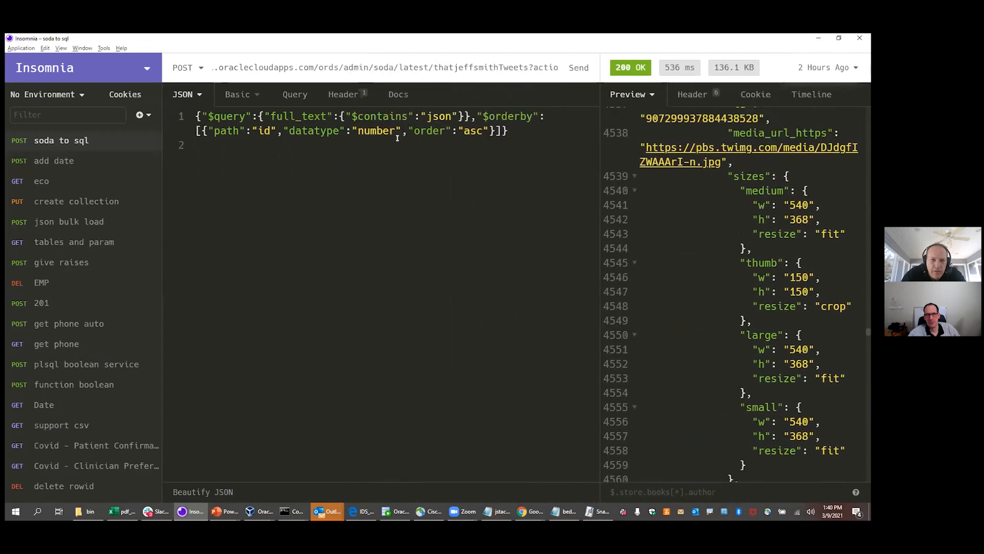
double_click(435, 114)
type("beda")
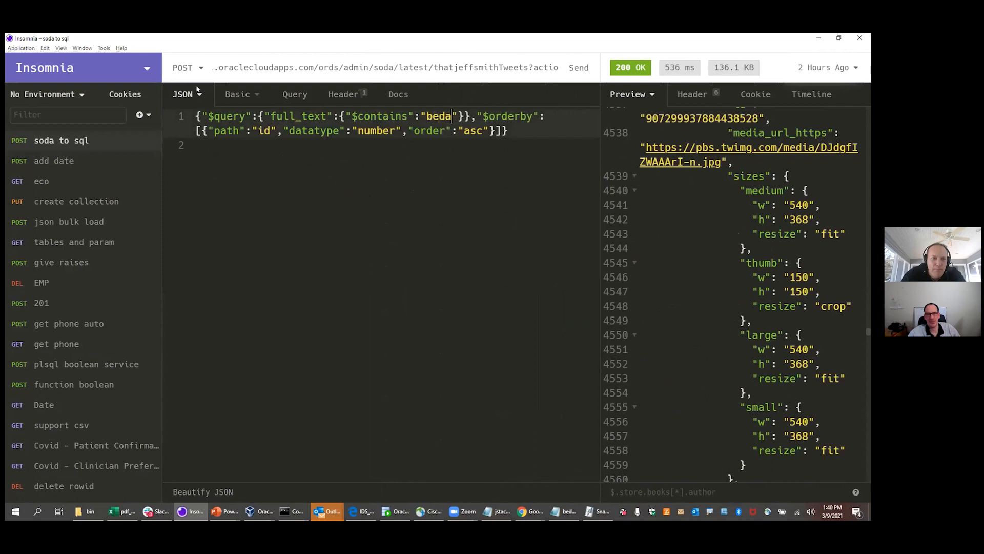
left_click(579, 67)
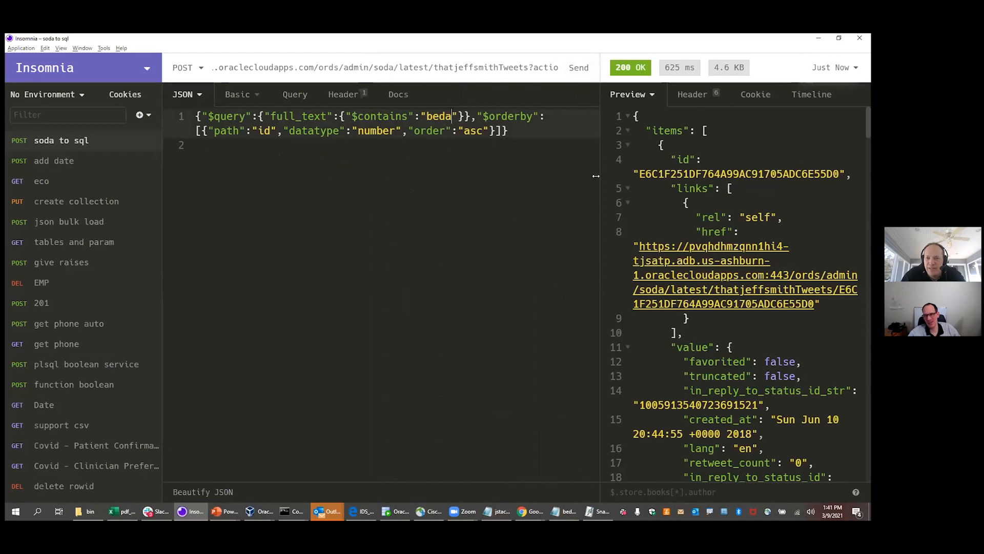
Widen the response pane and select the generated sqlStatement text
left_click_drag(596, 175, 540, 182)
left_click_drag(392, 188, 204, 216)
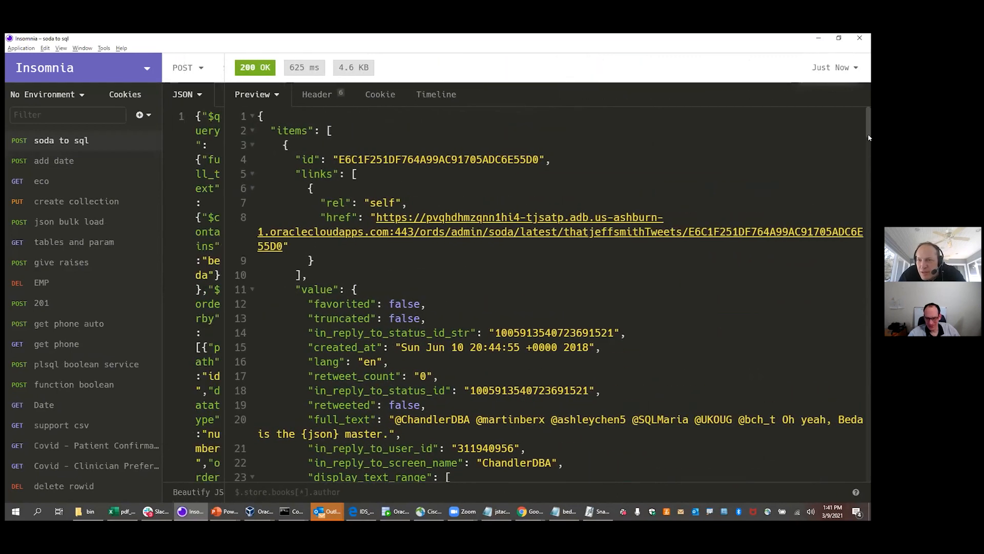
left_click_drag(868, 137, 869, 456)
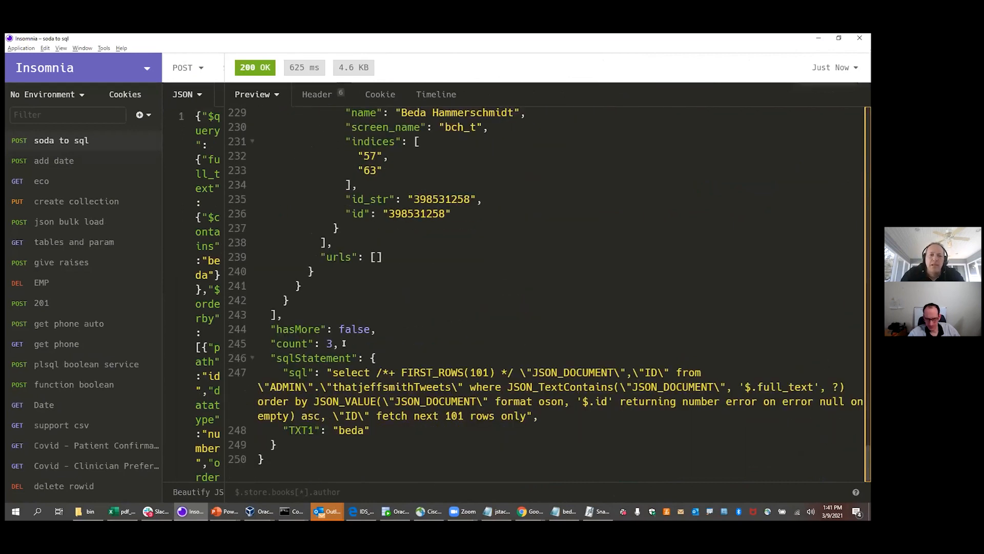
left_click_drag(282, 372, 370, 431)
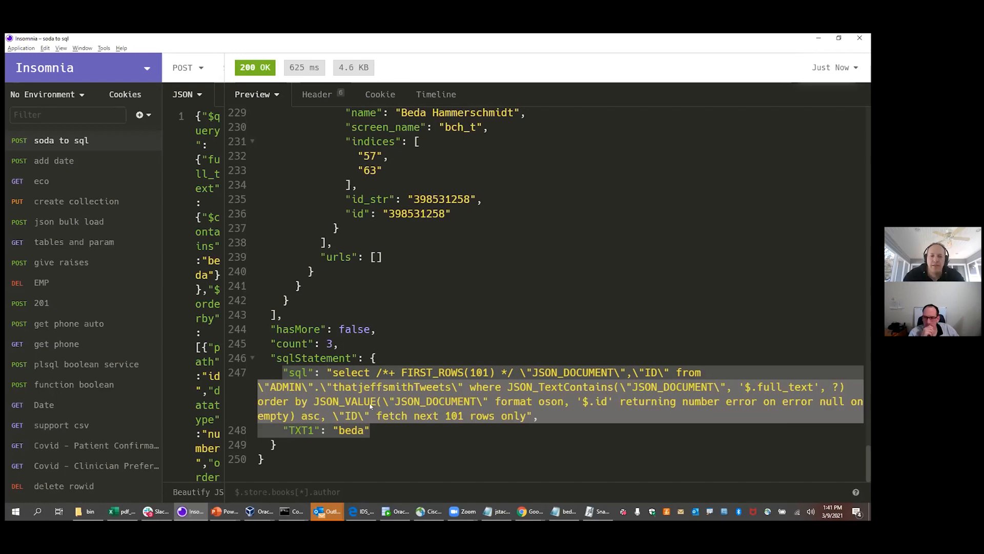
key("alt+Tab")
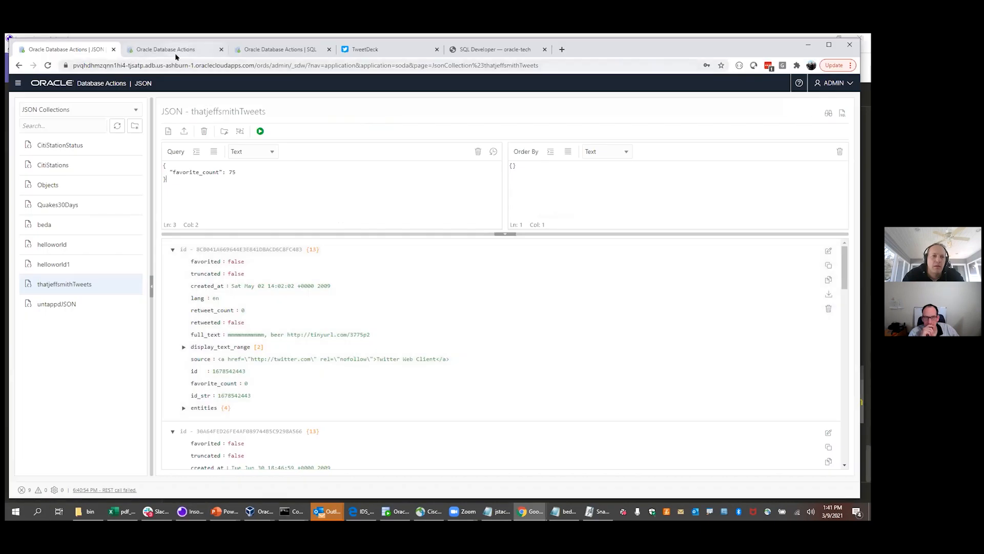
Explain-plan the three-line text-search query, revealing TWEETS_JSON_I domain index access
left_click(176, 54)
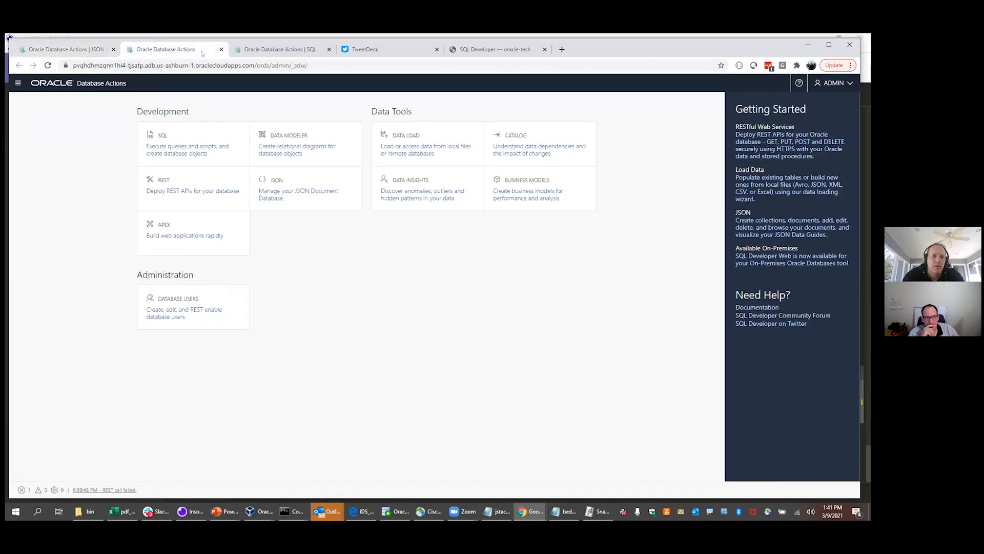
left_click(238, 50)
left_click(416, 142)
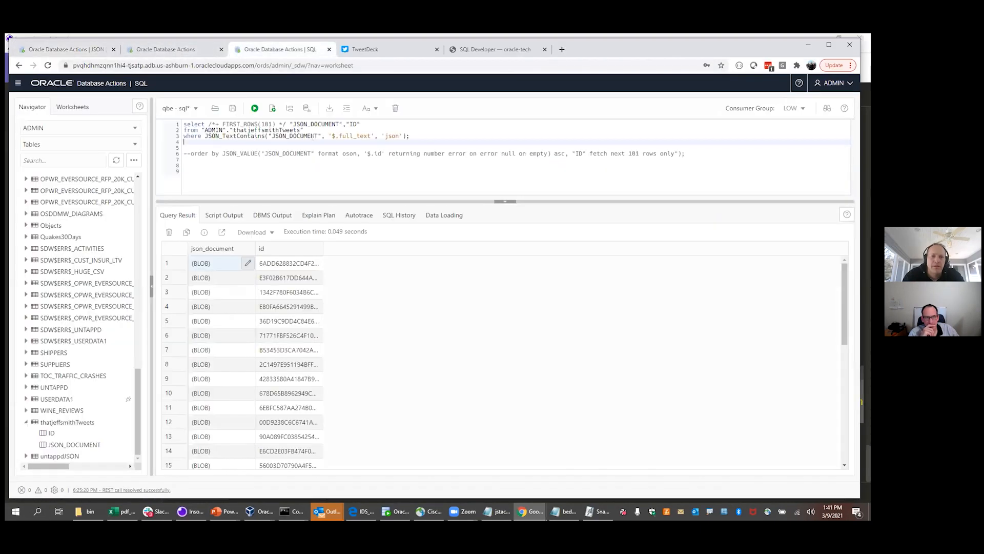
left_click_drag(416, 141, 175, 117)
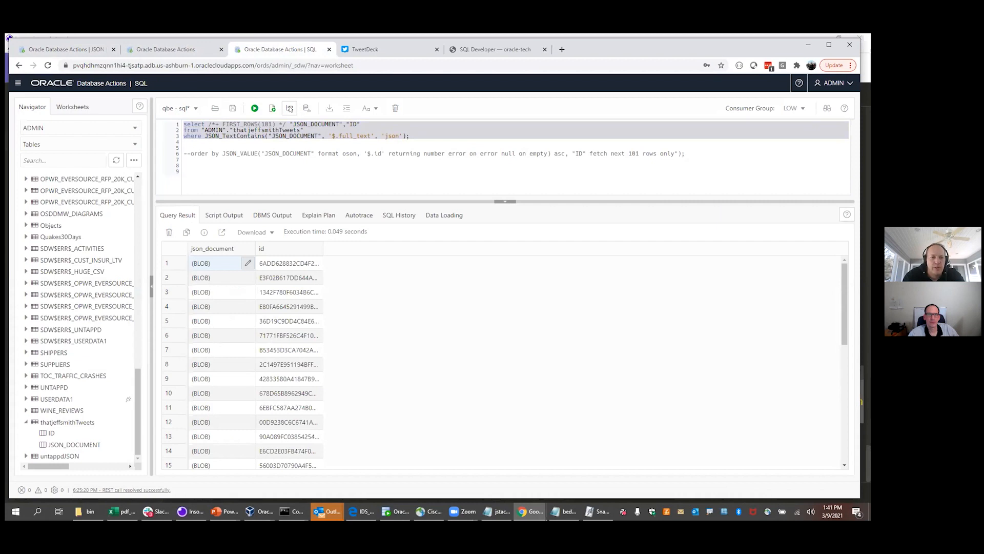
left_click(289, 108)
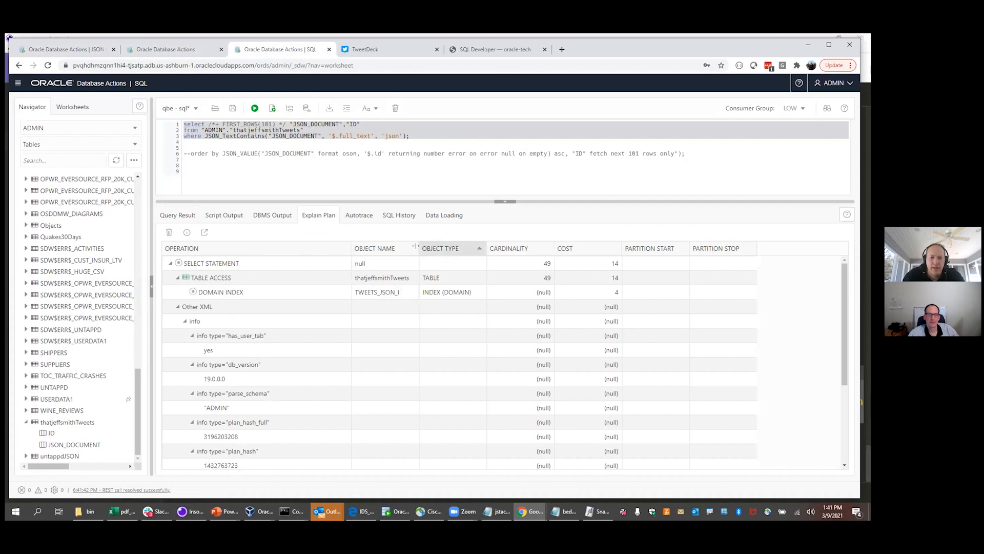
left_click_drag(418, 248, 420, 248)
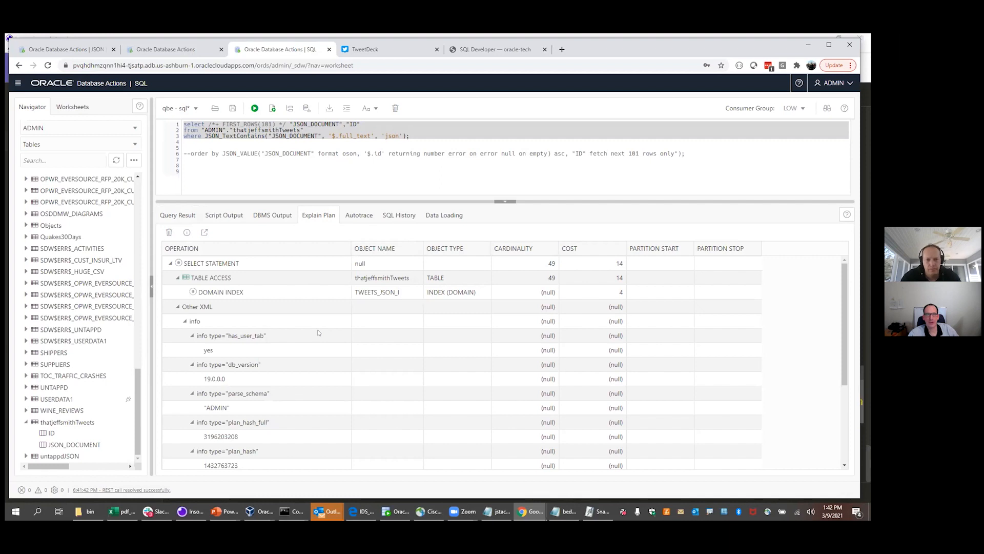
left_click(700, 148)
key("Return")
key("Return")
Start line 8 with 'soda get -f' and copy the favorite_count QBE filter as one line
type("soda get -f")
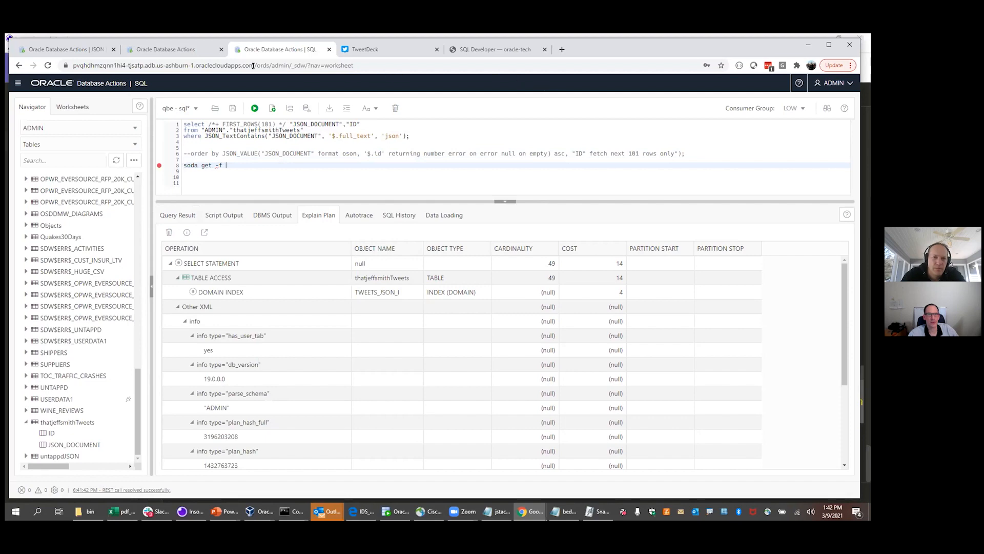
left_click(160, 50)
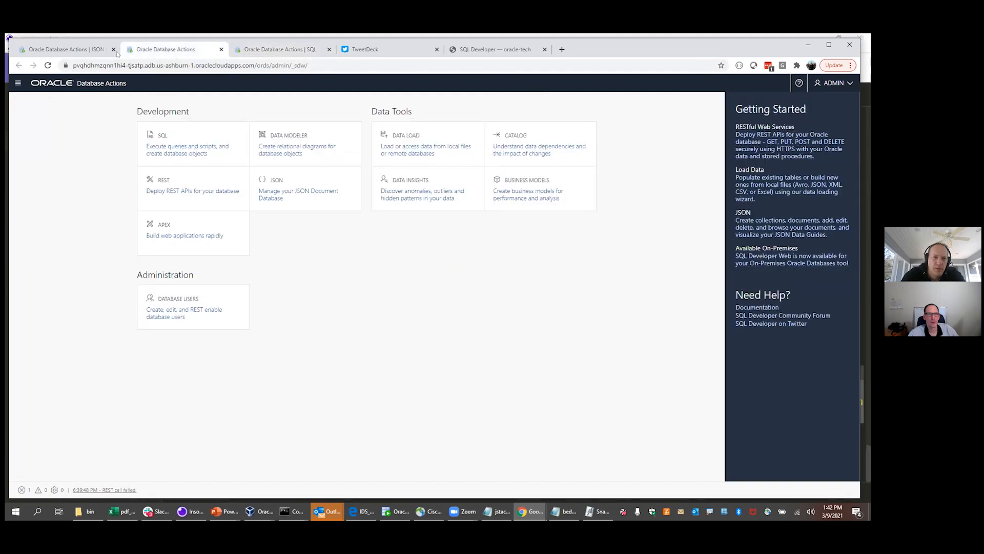
left_click(98, 50)
key("ctrl+a")
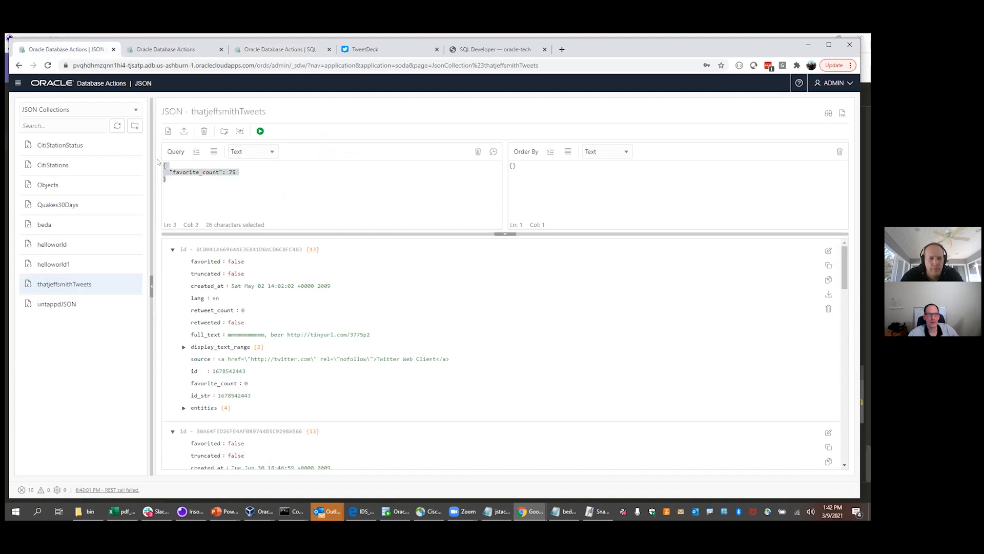
left_click(177, 160)
key("Delete")
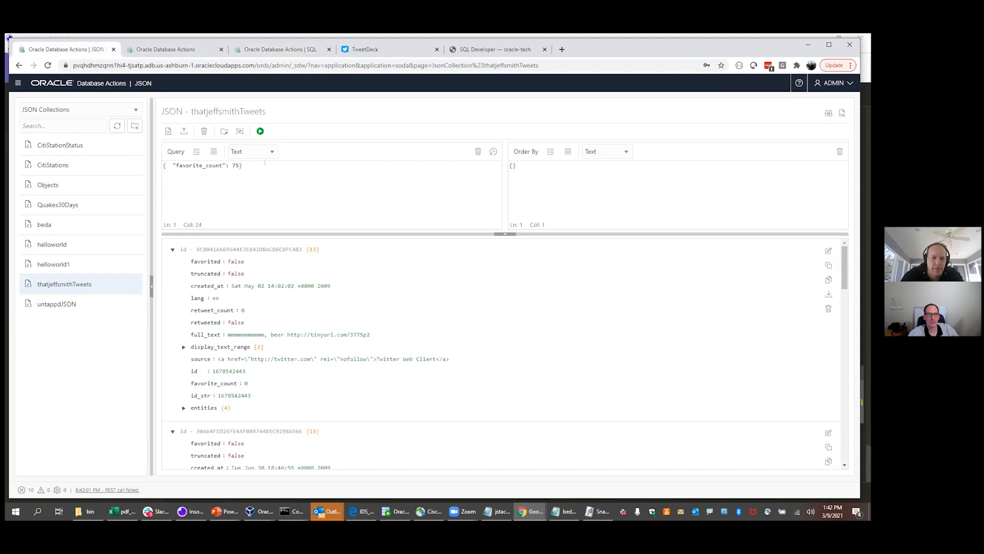
left_click_drag(247, 163, 158, 163)
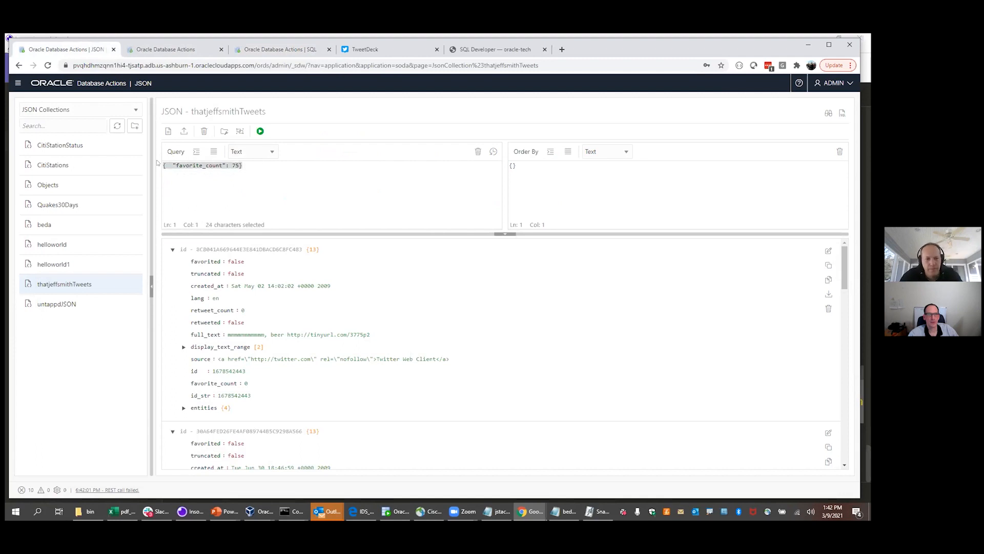
Complete line 8 as soda get thatjeffsmithTweets -f {"favorite_count":75} and select it
left_click(190, 49)
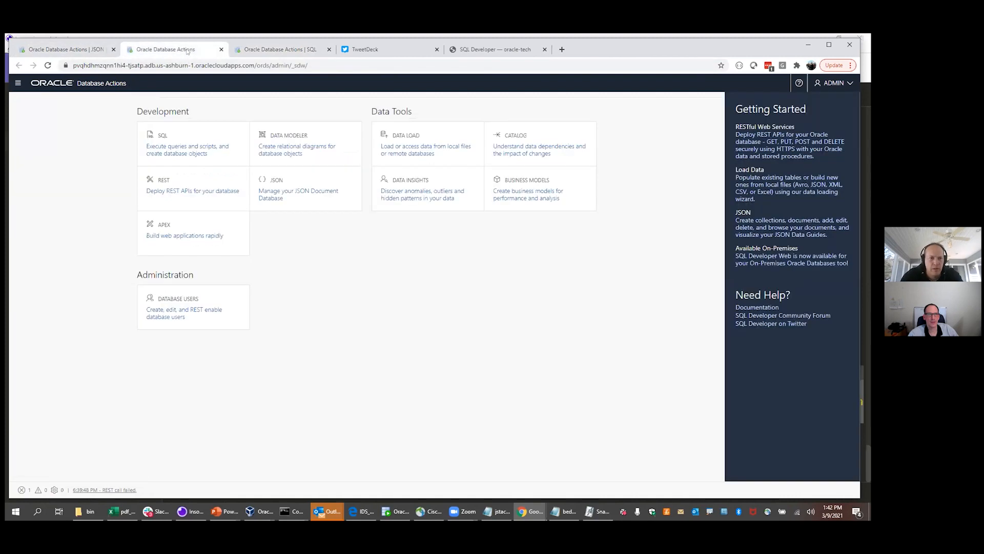
left_click(245, 50)
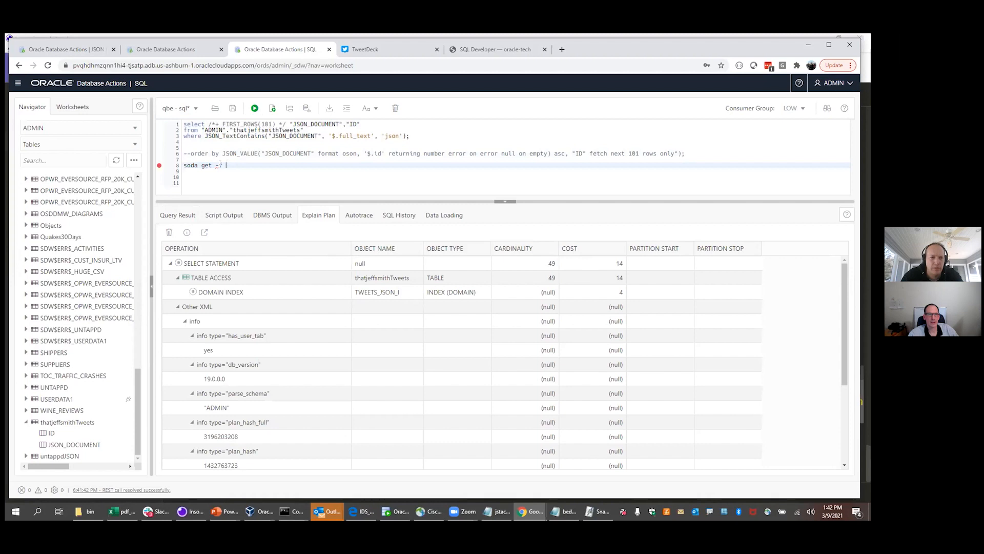
left_click(212, 163)
type("thatjeffsmithTweets")
type("{  \"favorite_count\": 75}")
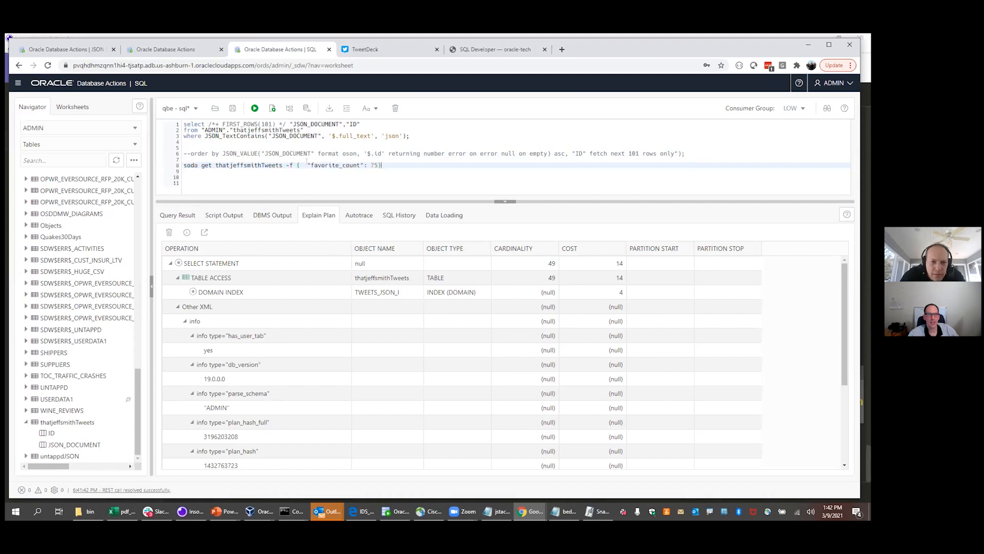
left_click(304, 166)
key("BackSpace")
key("BackSpace")
left_click(362, 164)
key("BackSpace")
left_click_drag(370, 164, 176, 165)
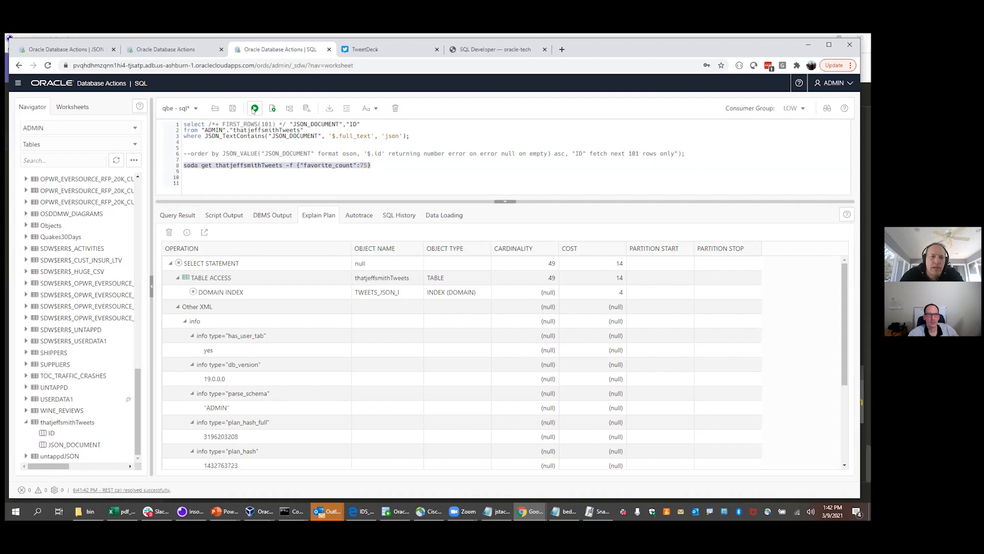
Run the soda get command, then try Explain Plan and Autotrace on it
left_click(253, 109)
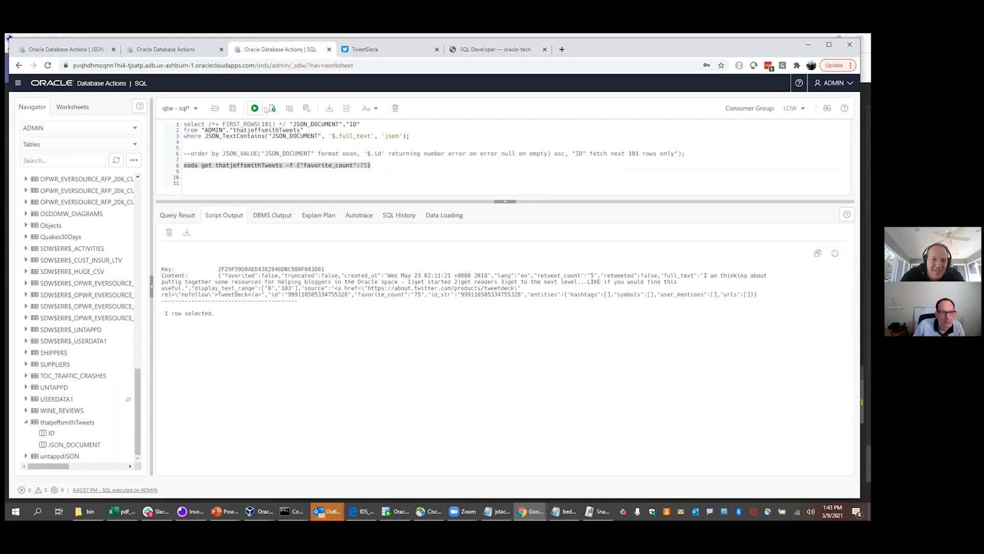
left_click(288, 108)
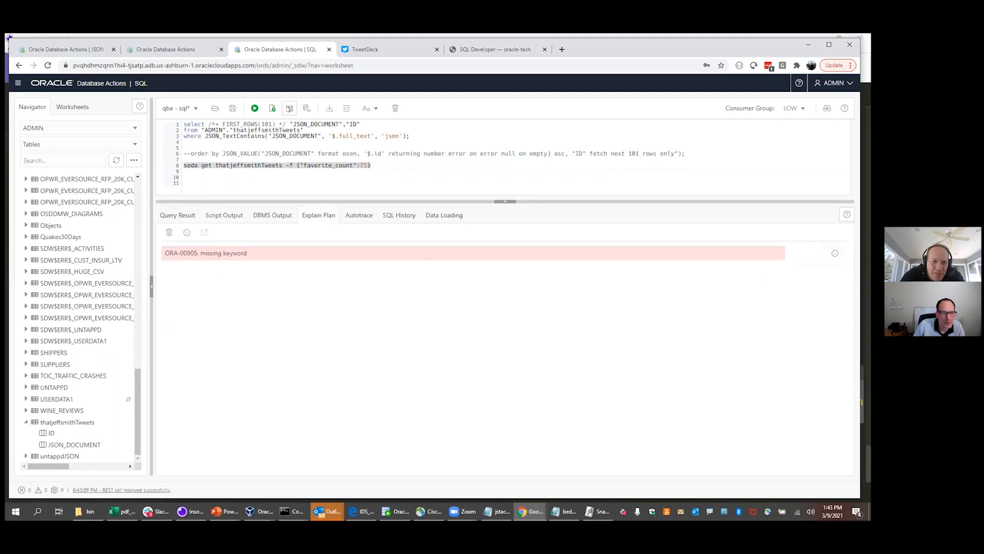
left_click(338, 166)
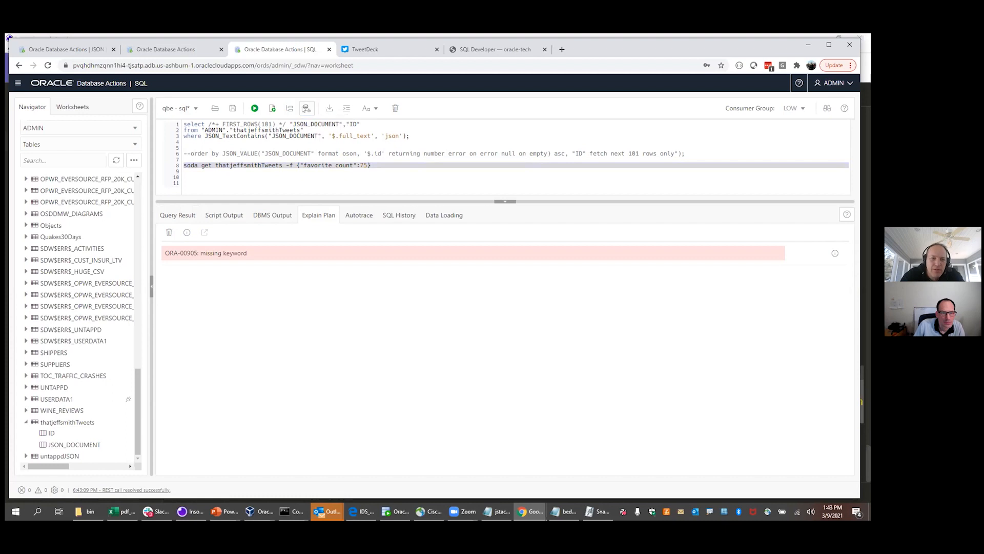
left_click(306, 109)
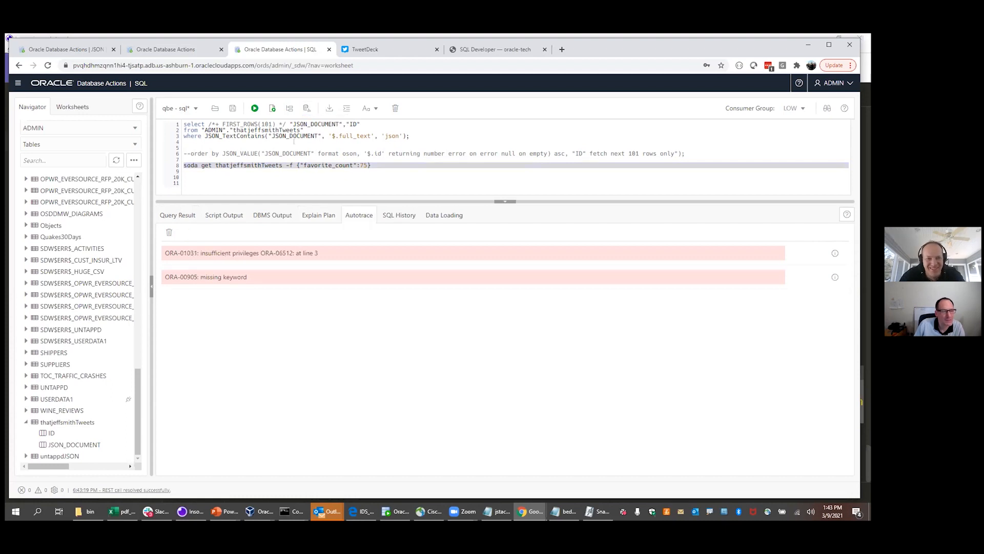
End the line 3 SQL with a semicolon and select lines 1–3
double_click(220, 165)
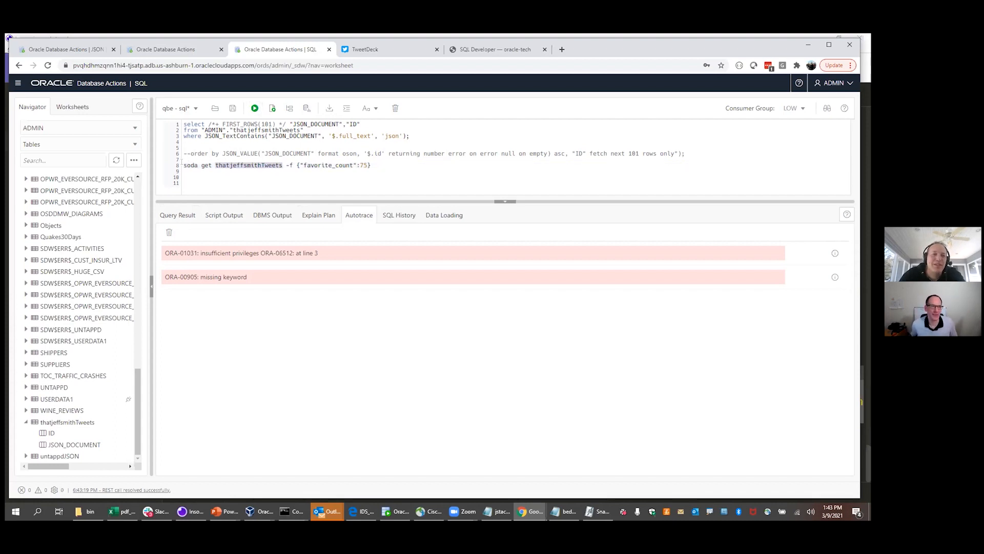
left_click(183, 164)
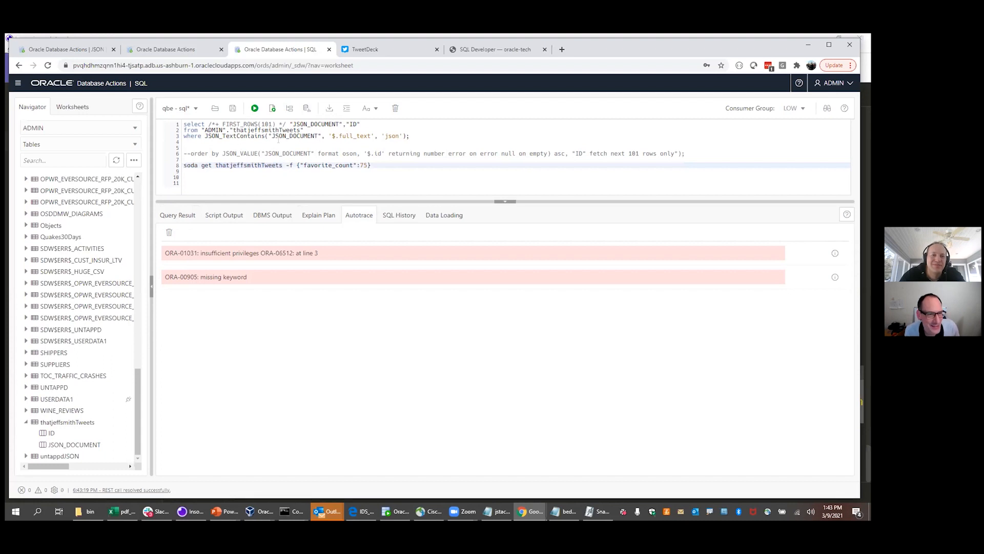
left_click(409, 136)
type(";")
left_click_drag(410, 137, 223, 102)
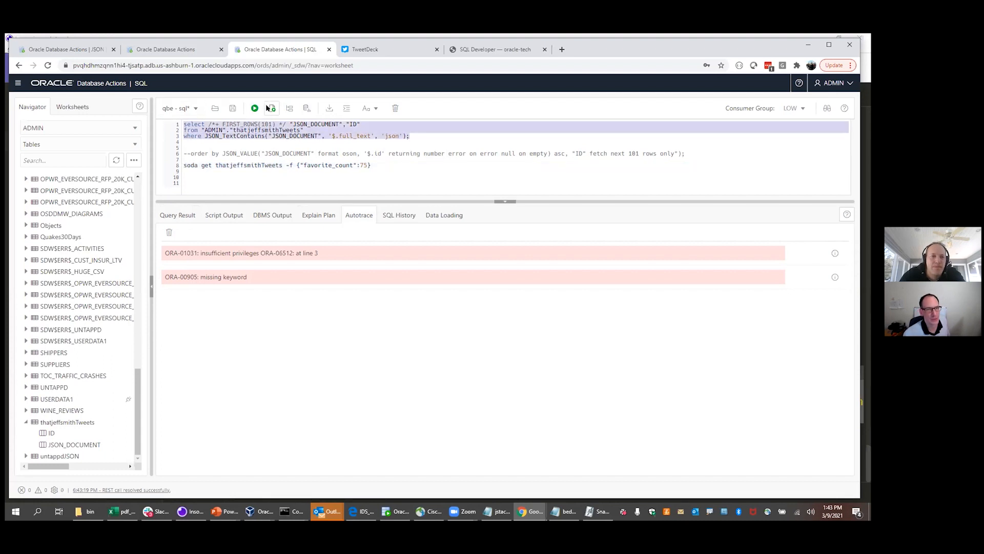
Explain-plan lines 1–3, showing TWEETS_JSON_I domain index access at cost 14
left_click(290, 108)
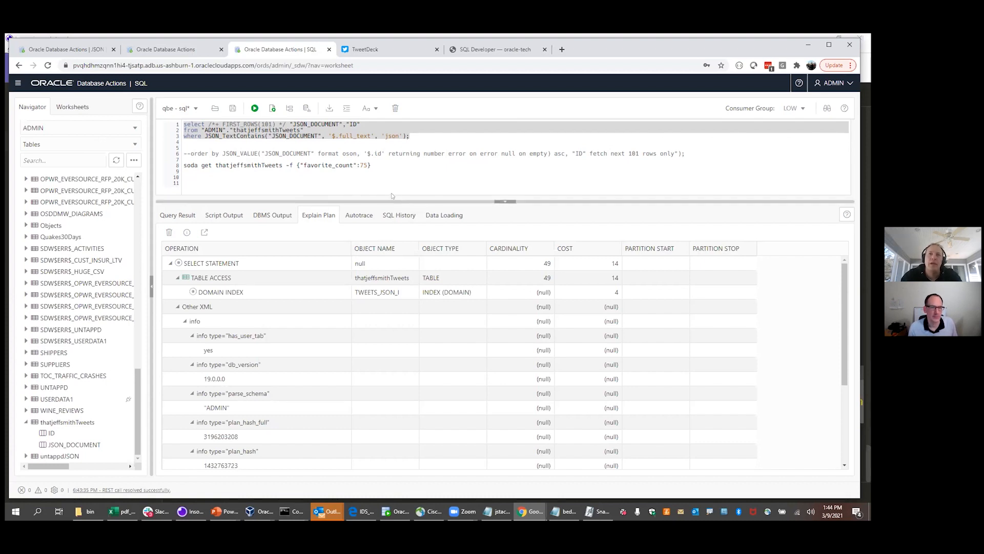
left_click(376, 174)
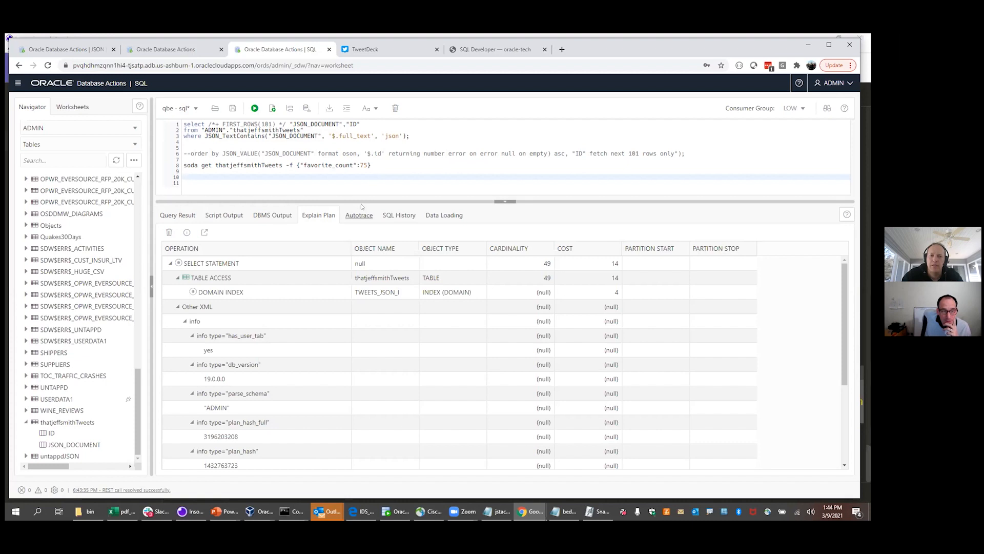
left_click_drag(358, 202, 357, 234)
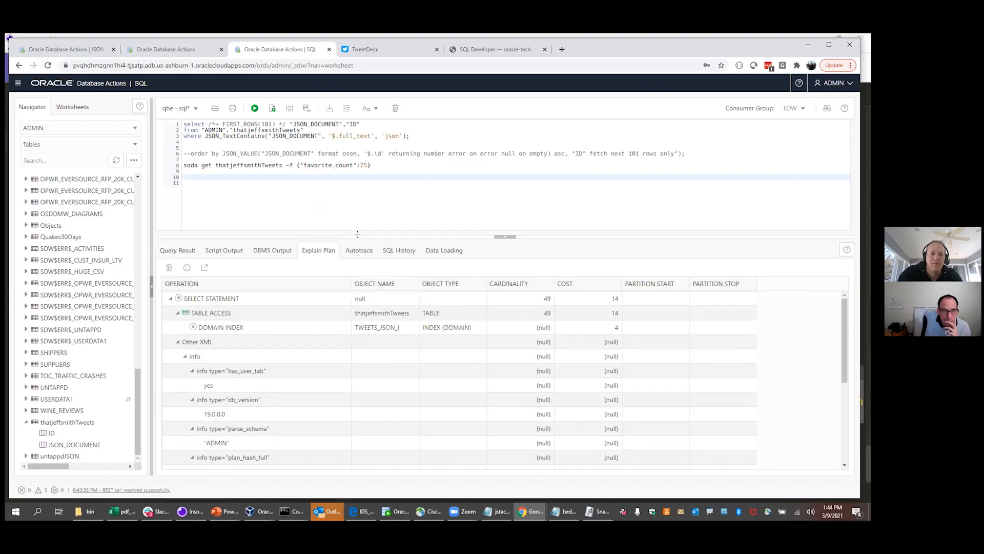
left_click(280, 196)
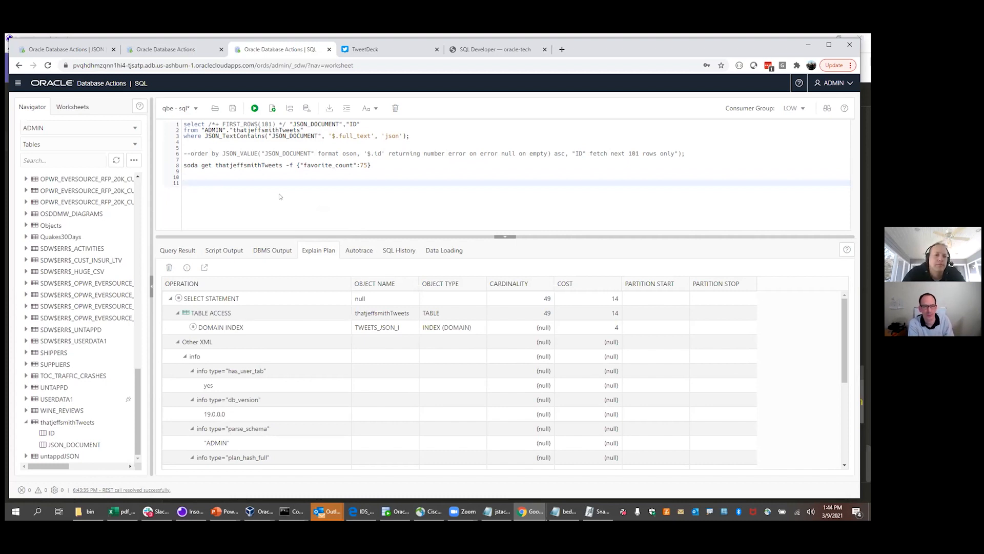
left_click(79, 378)
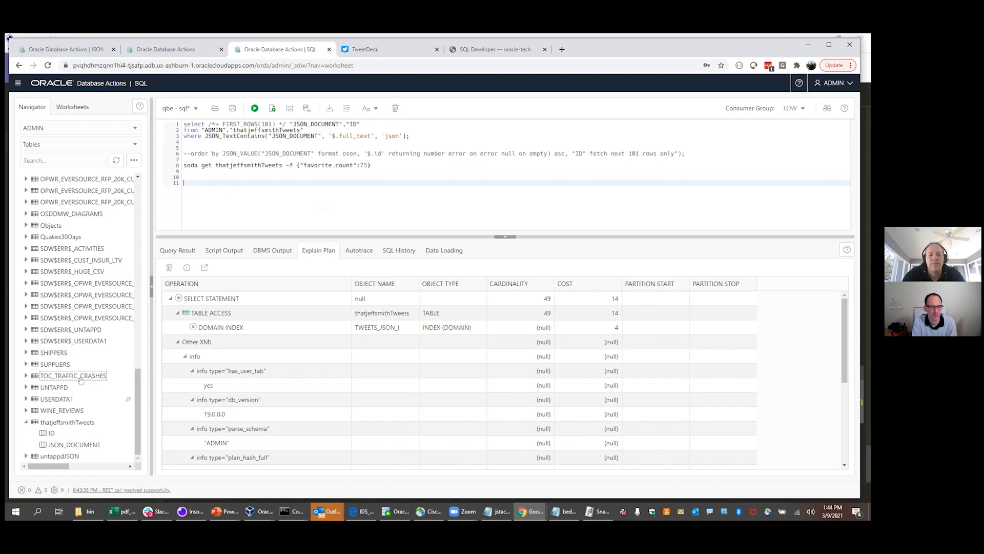
Advance the slide show to the Database Actions slide about the live ADB Landing Page
key("alt+Tab")
key("alt+Tab")
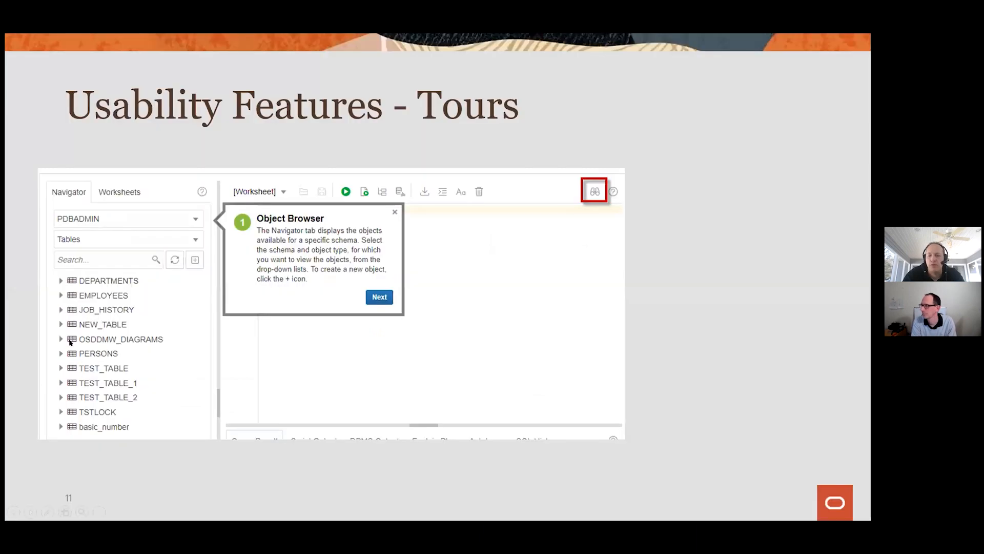
key("Right")
key("Right")
key("Right")
key("Right")
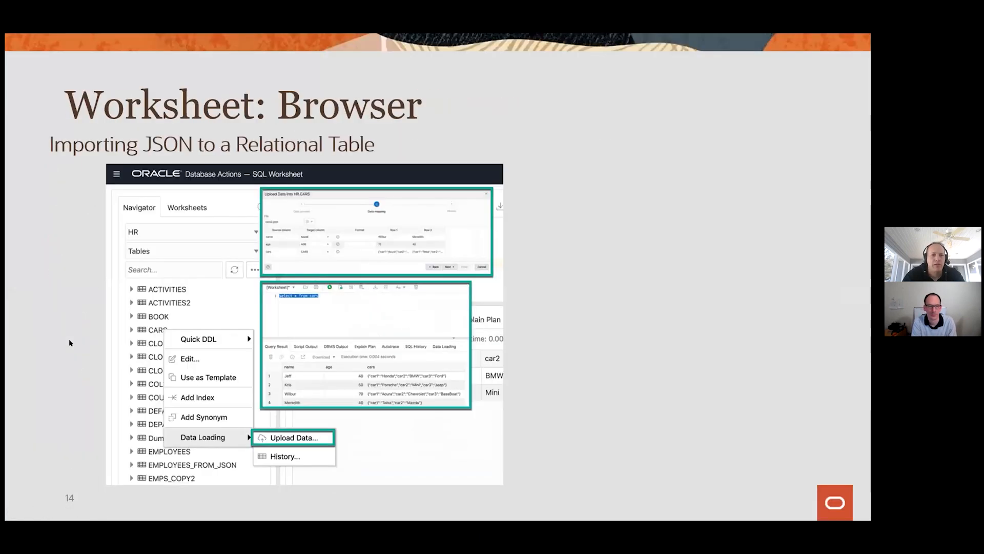
key("Right")
key("Right")
key("Right")
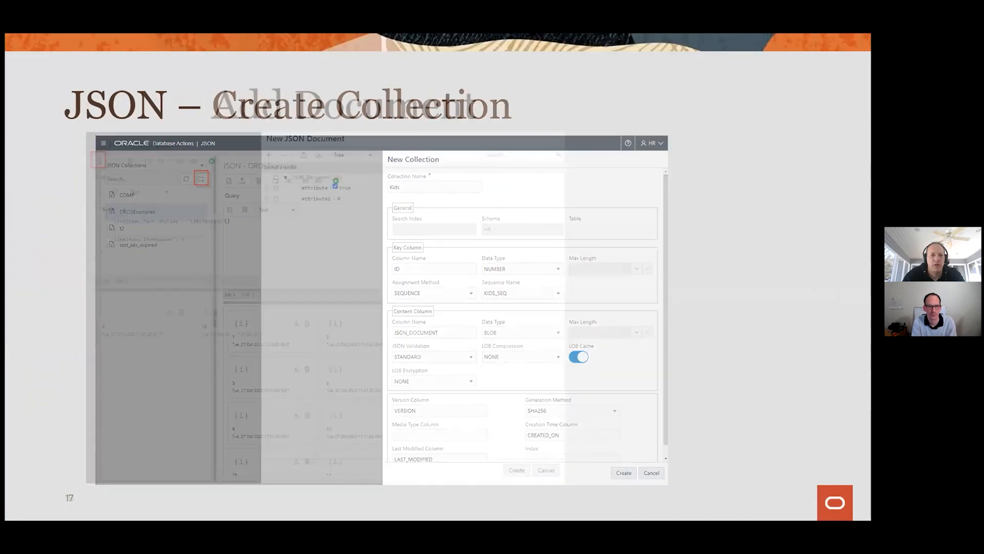
key("Right")
key("Right")
key("Right")
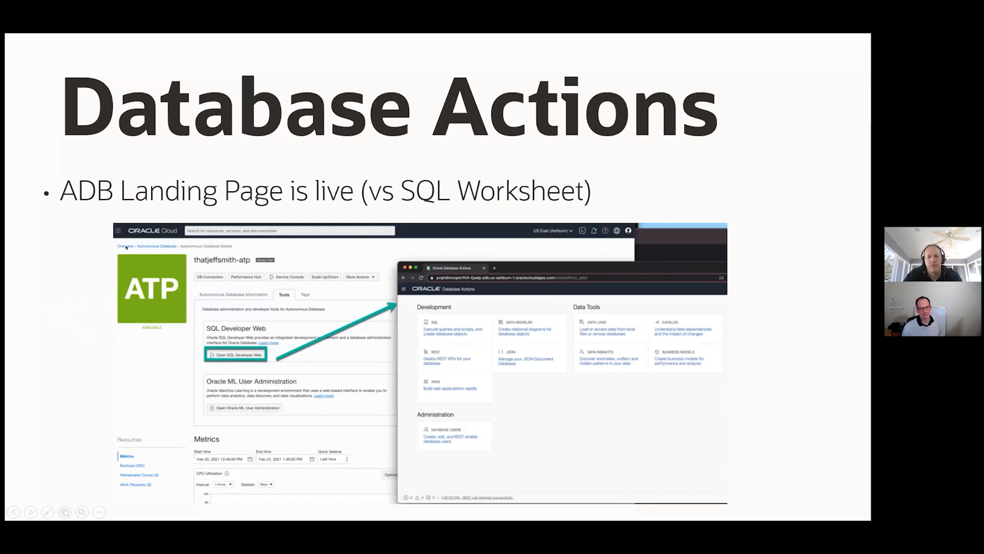
Advance past the Users QUOTA slide to the Editors slide
key("Right")
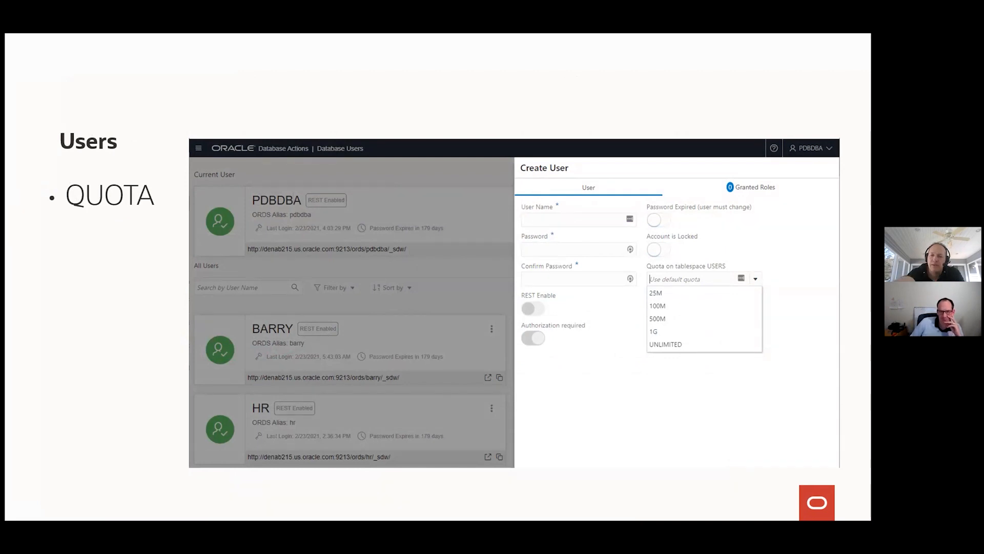
key("Right")
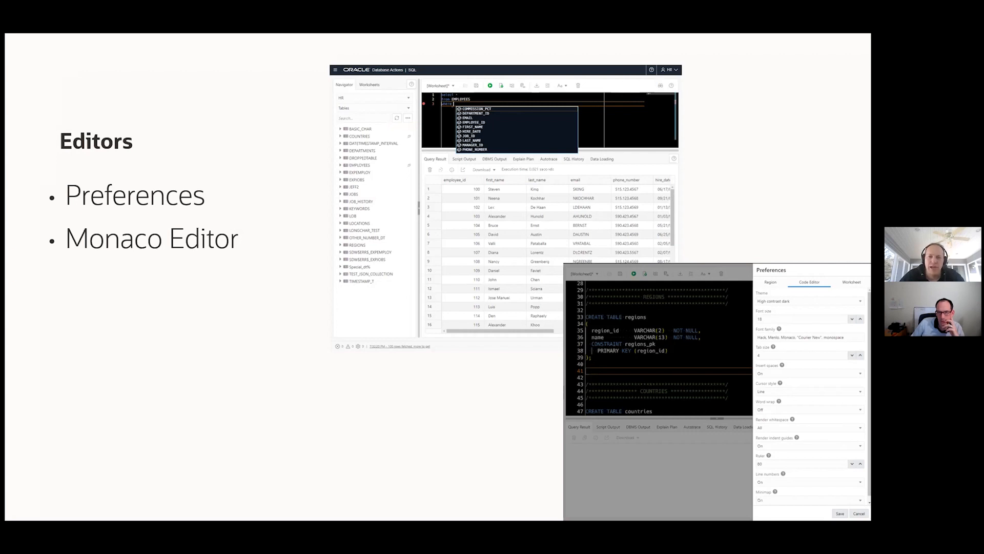
Advance past the Editors slide to the Post 21.1 roadmap slide
key("Right")
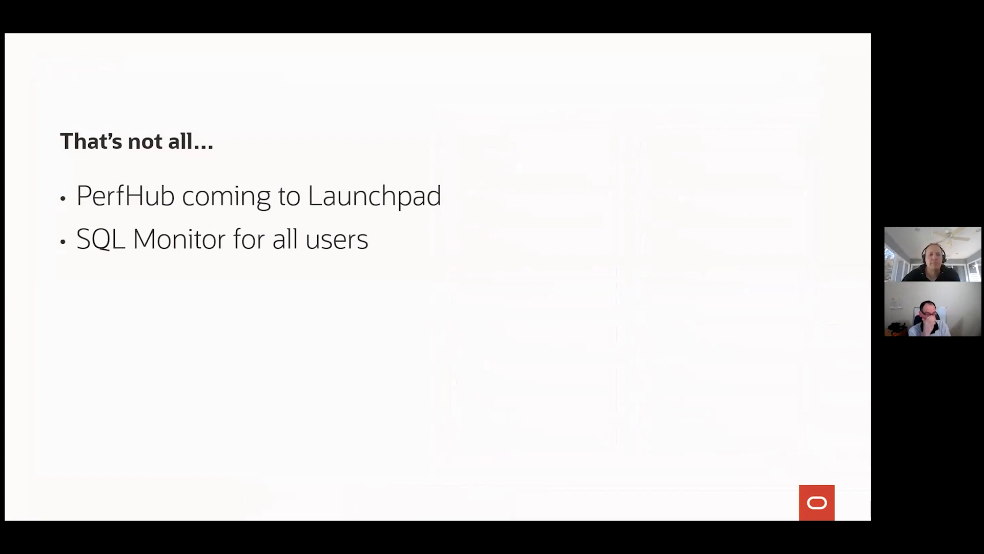
key("Right")
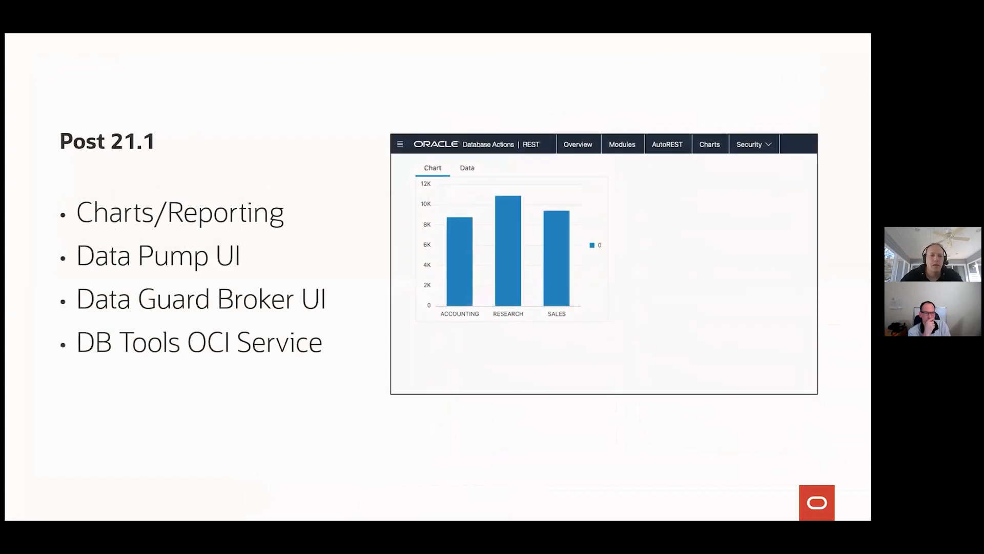
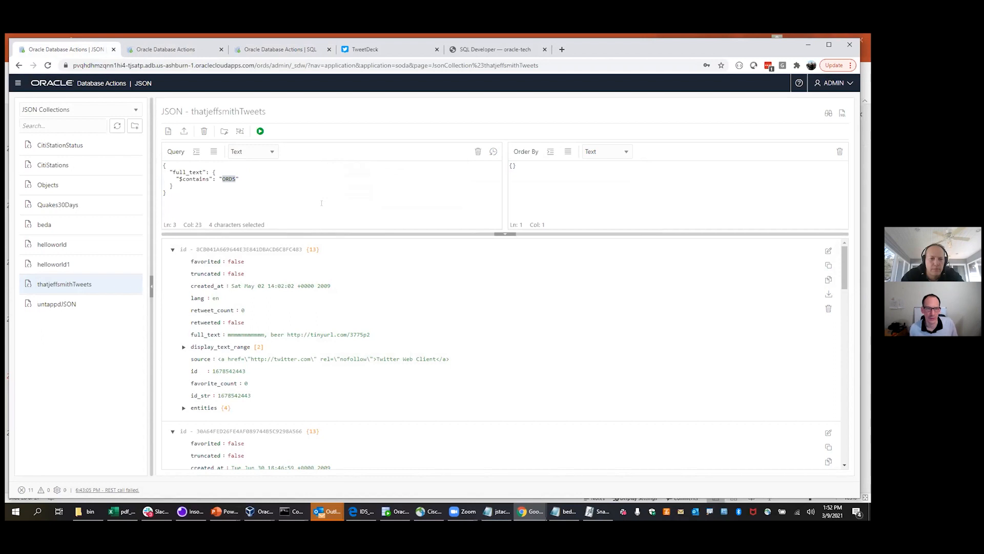
Run the query for tweets containing Larry and expand the matching tweets' entities and urls
type("Larry")
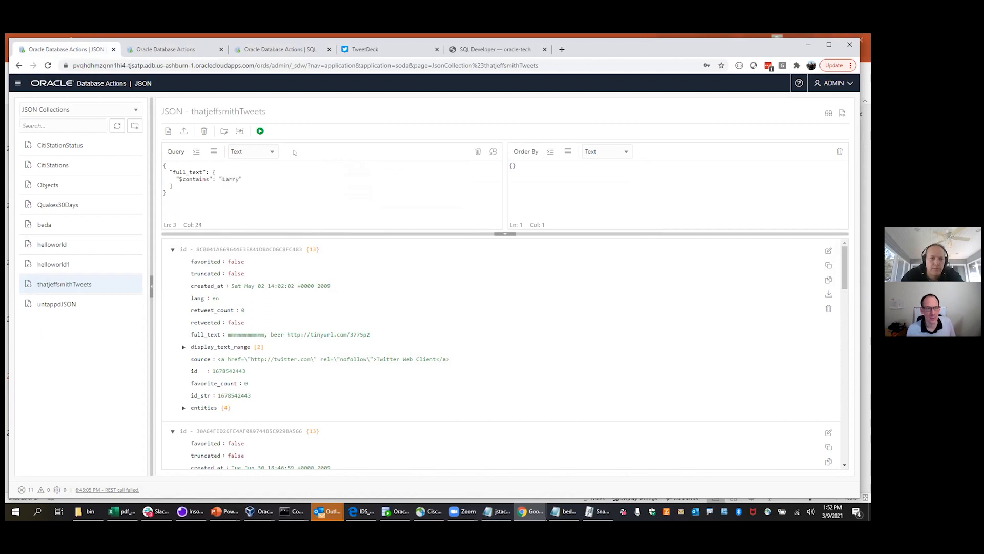
left_click(260, 132)
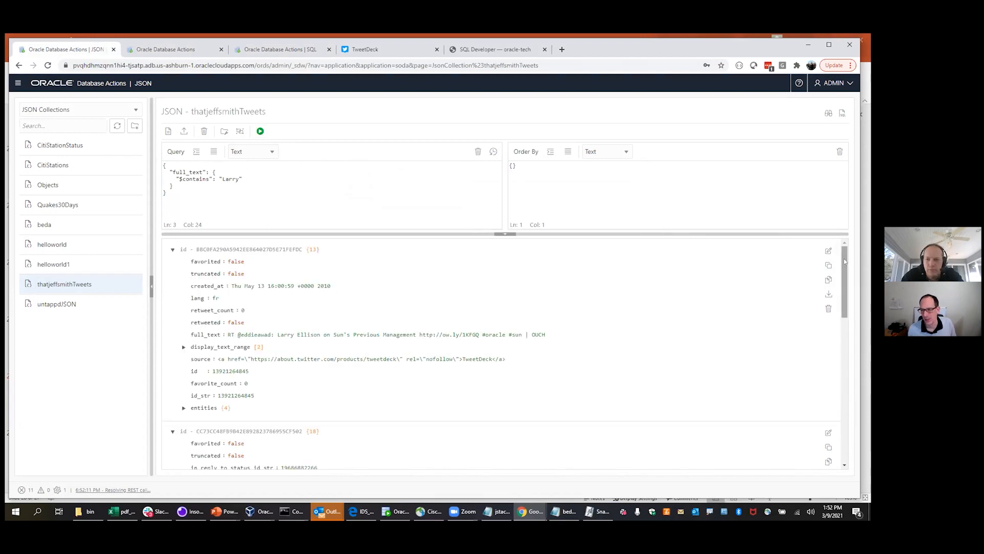
left_click_drag(845, 262, 844, 348)
scroll(844, 347, "down", 3)
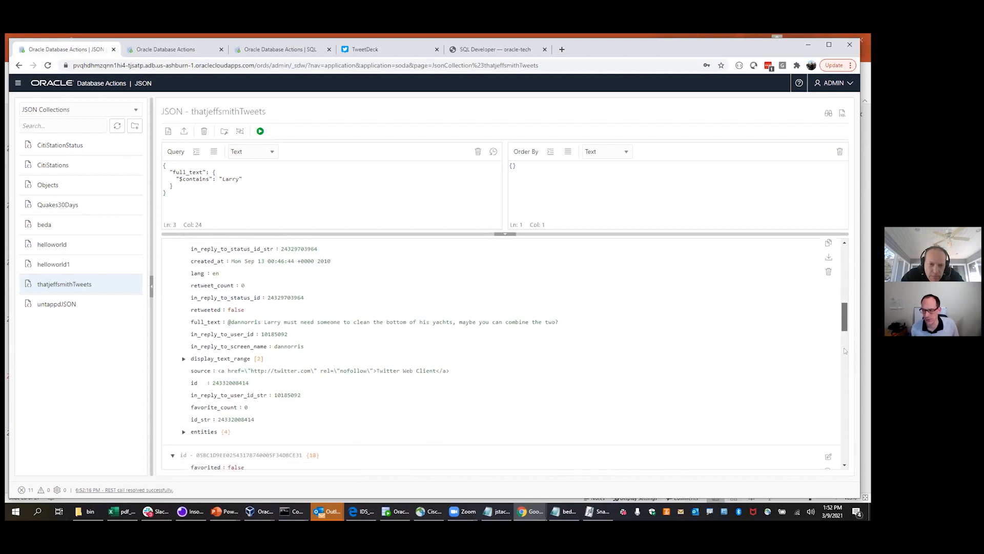
left_click_drag(844, 350, 846, 379)
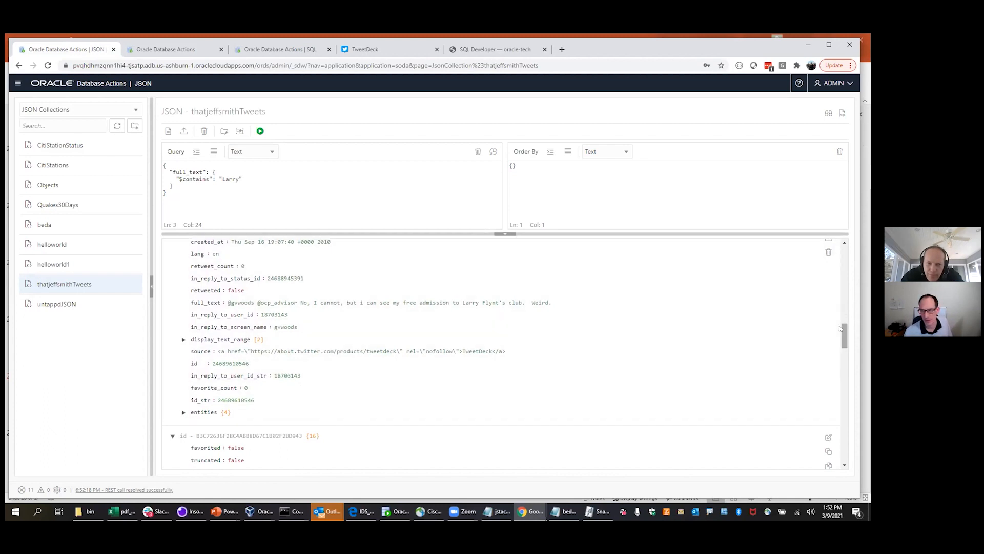
left_click(183, 413)
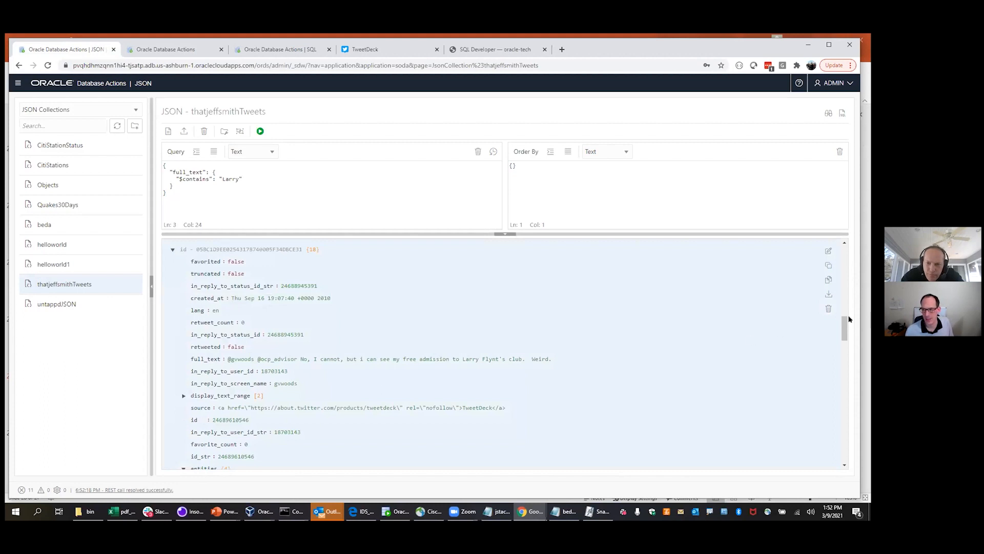
left_click_drag(843, 319, 845, 373)
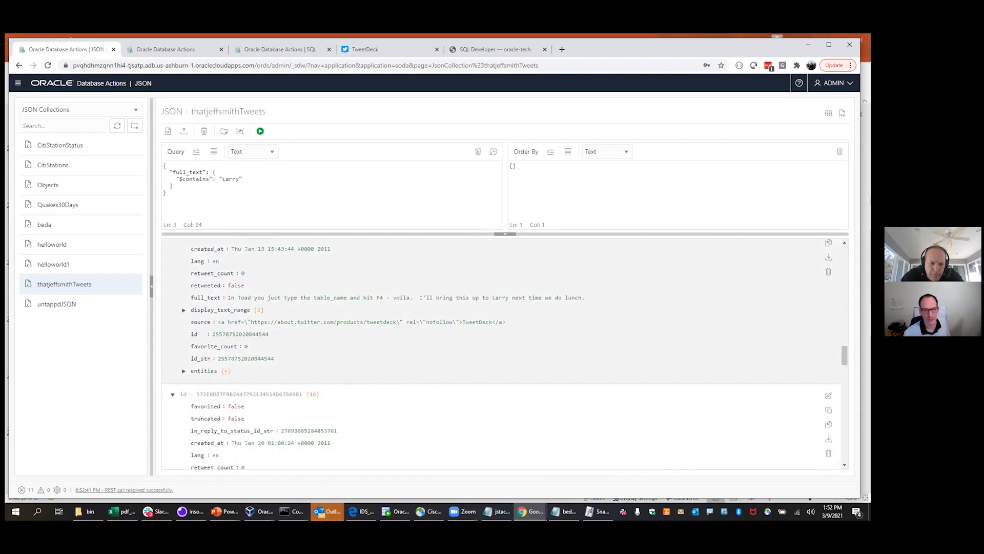
left_click(183, 370)
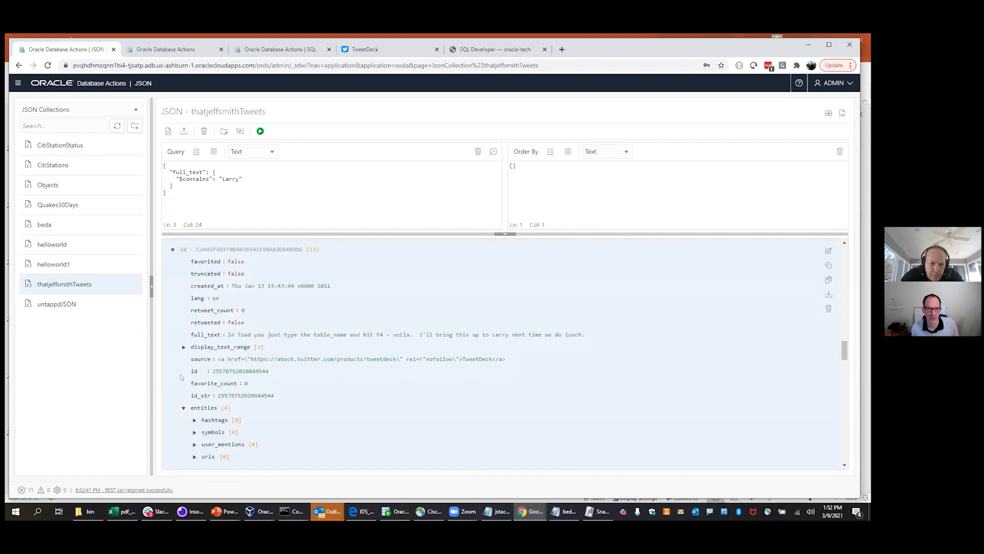
left_click(194, 456)
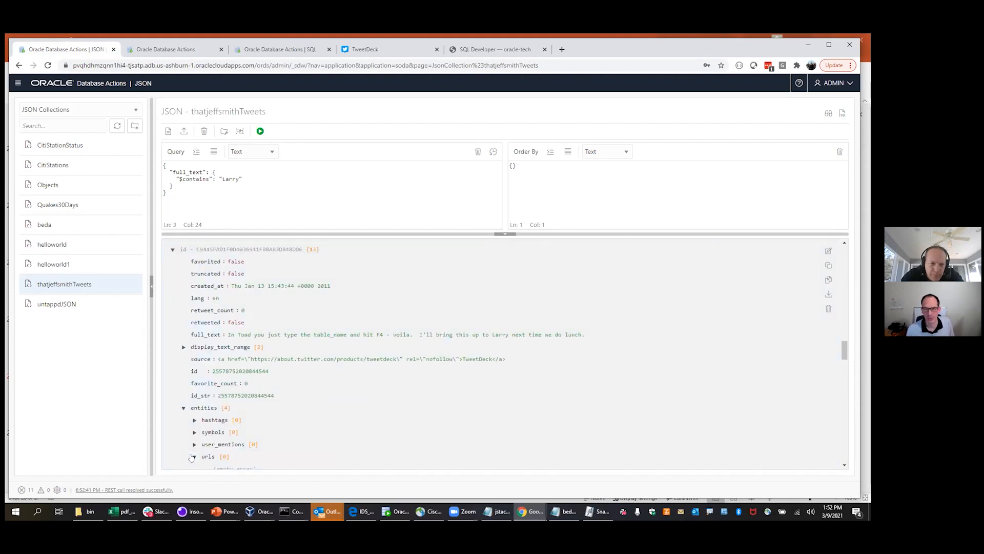
left_click_drag(845, 351, 845, 251)
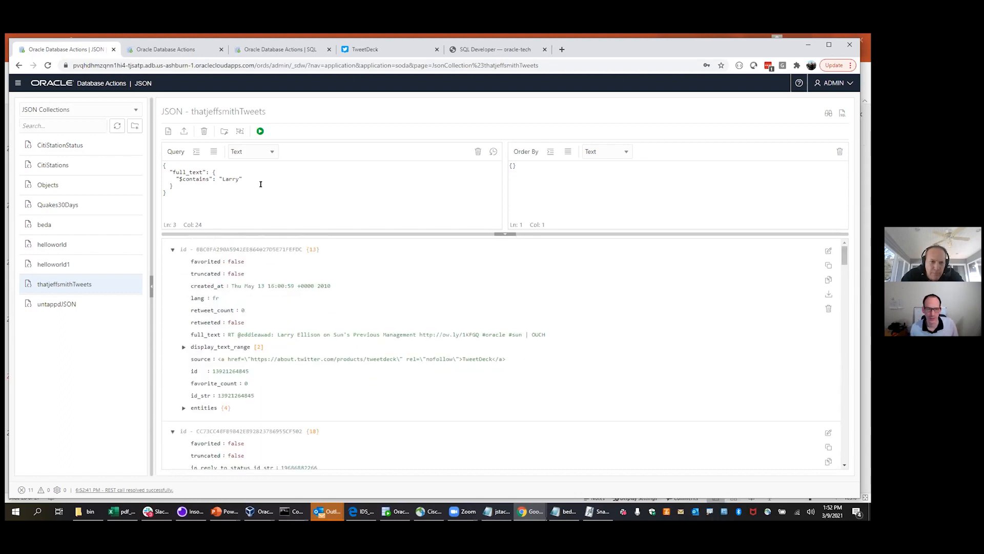
Change the full_text search value to gif and rerun the query
double_click(227, 179)
type("gif")
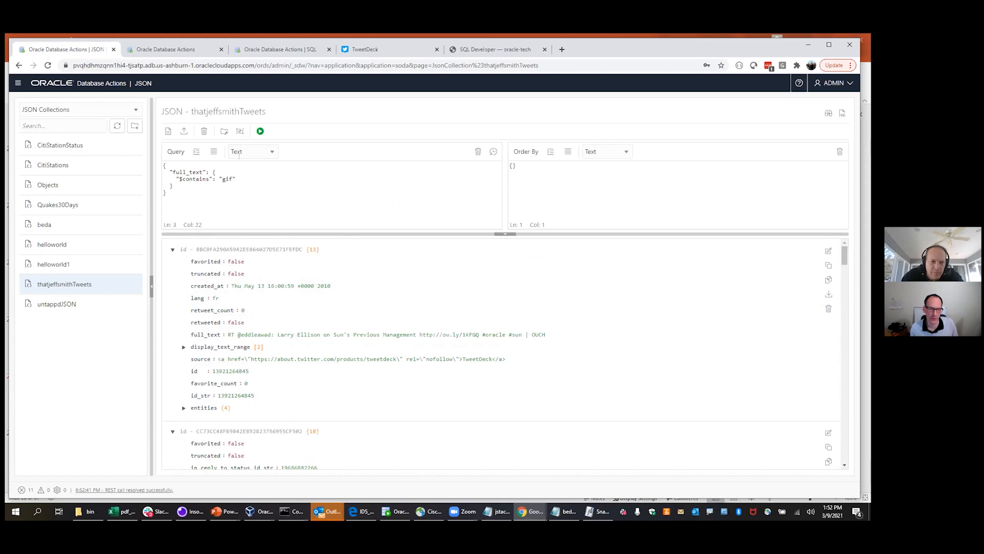
left_click(260, 131)
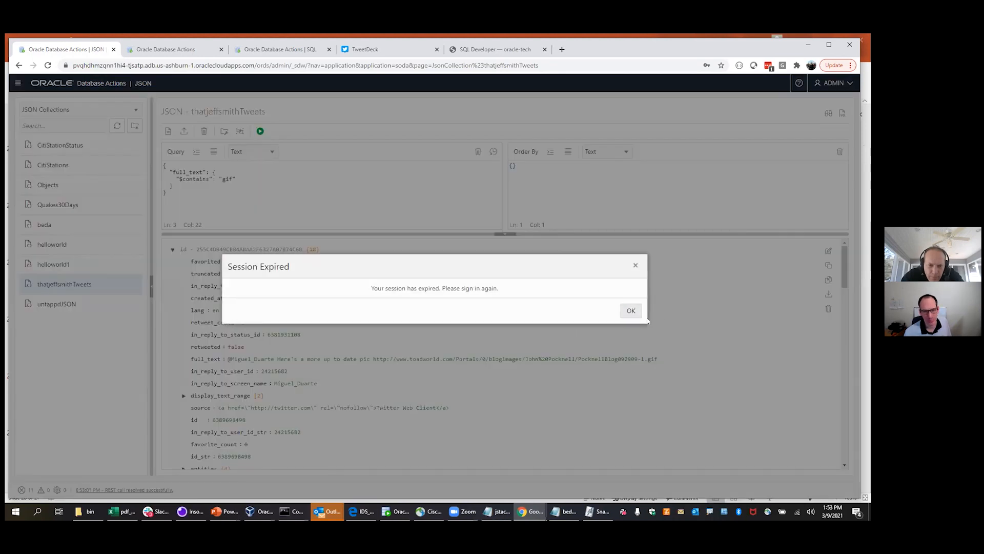
Dismiss the Session Expired notice and sign back in to Database Actions
left_click(634, 311)
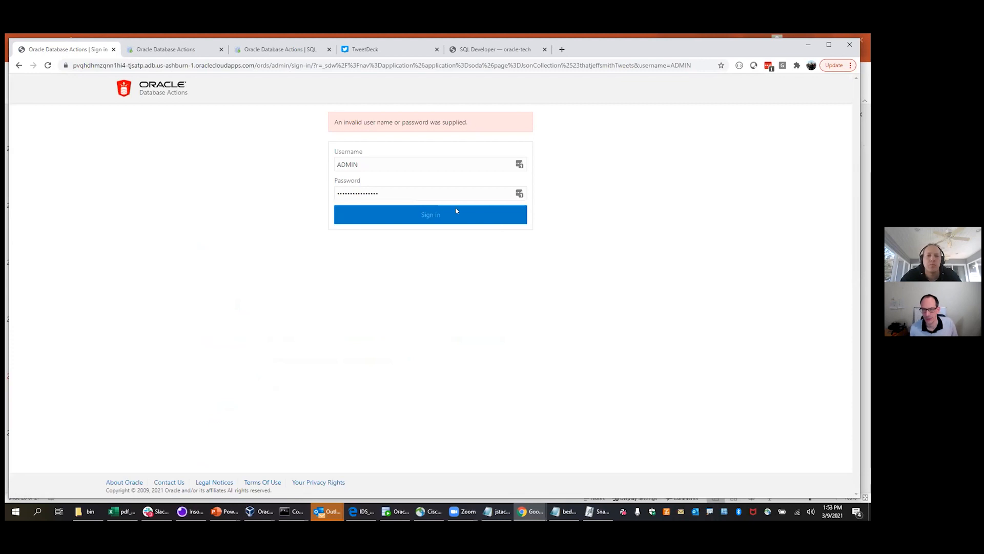
left_click(457, 211)
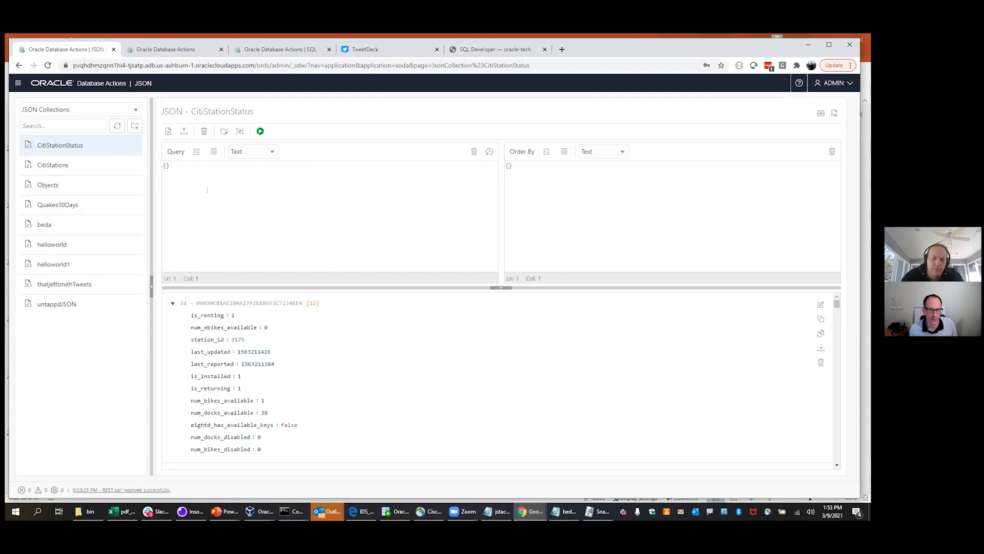
Switch to the SQLcl command prompt and run help soda
key("alt+Tab")
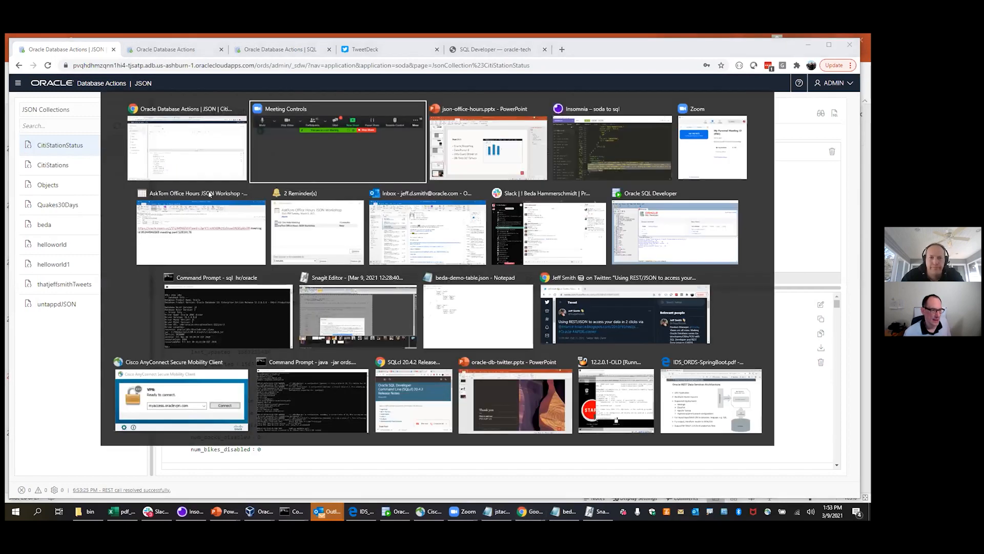
key("alt+Tab")
key("alt+Tab")
key("alt+Tab")
key("alt+Tab")
key("alt+Tab")
key("alt+Tab")
key("alt+Tab")
key("alt+Tab")
key("alt+Tab")
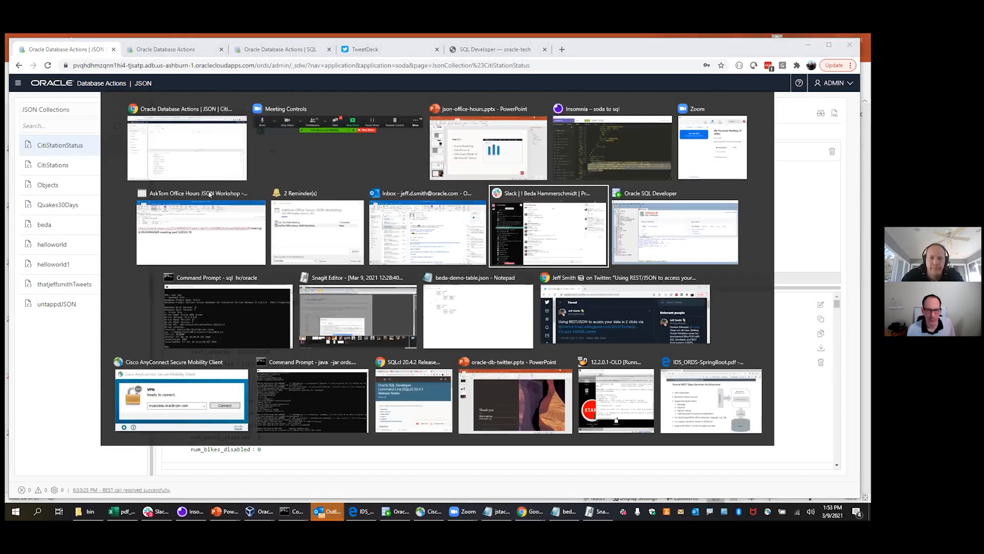
type("help soda")
key("Return")
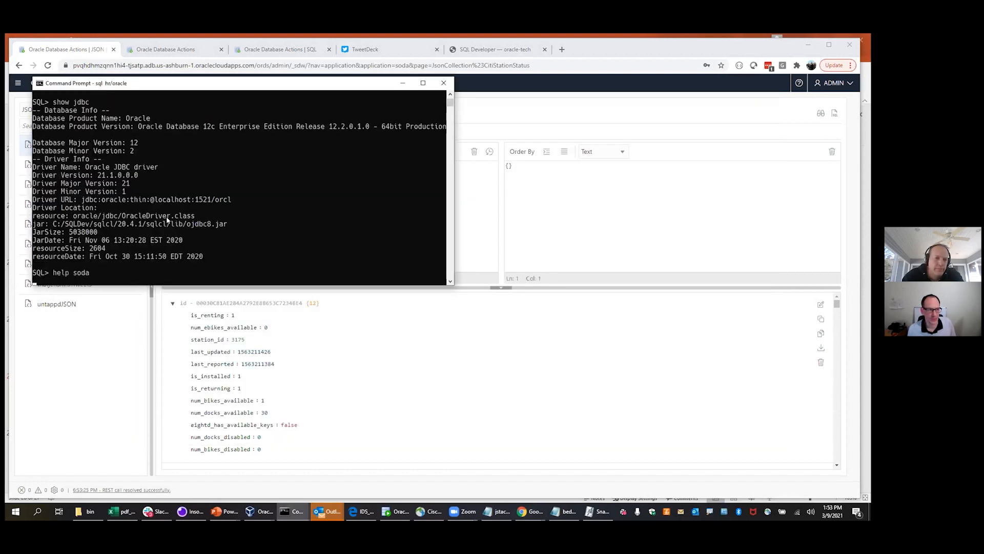
Enlarge the console and scroll down to the soda remove and soda replace descriptions
left_click_drag(451, 284, 584, 405)
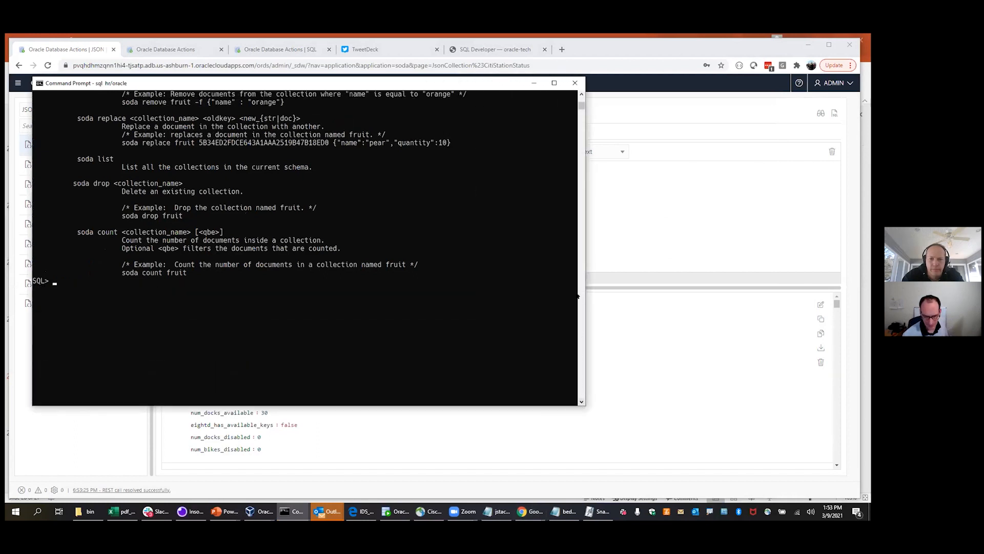
left_click(581, 95)
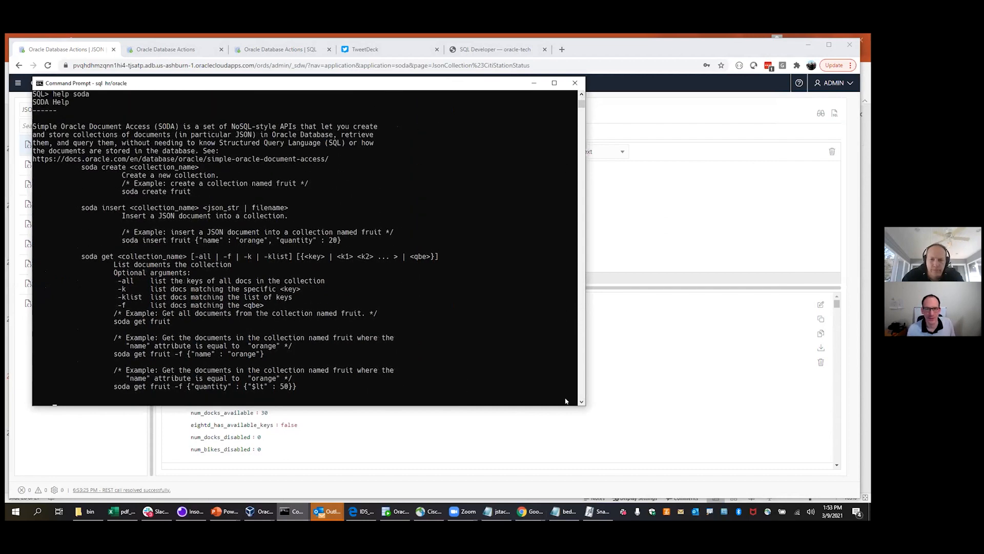
left_click_drag(565, 405, 563, 494)
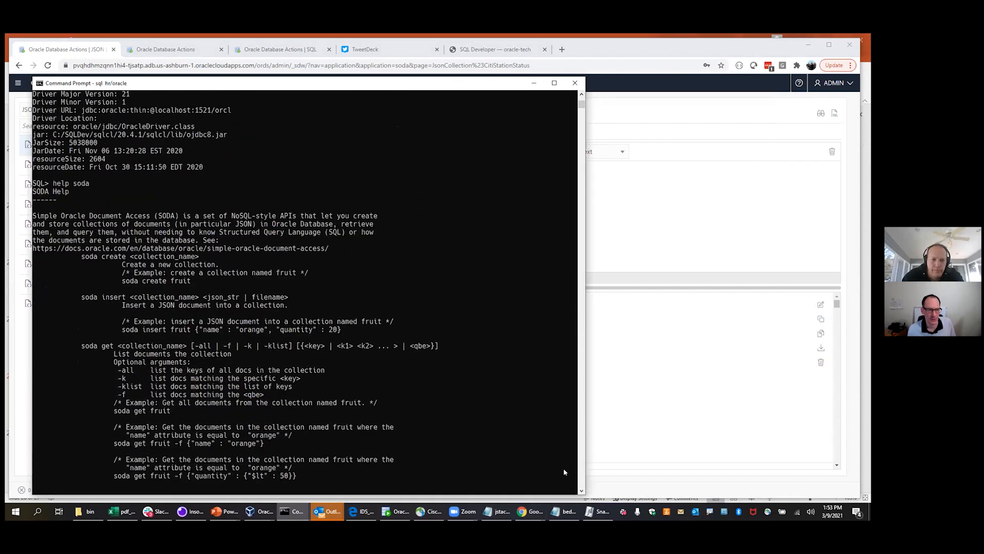
scroll(581, 490, "down", 4)
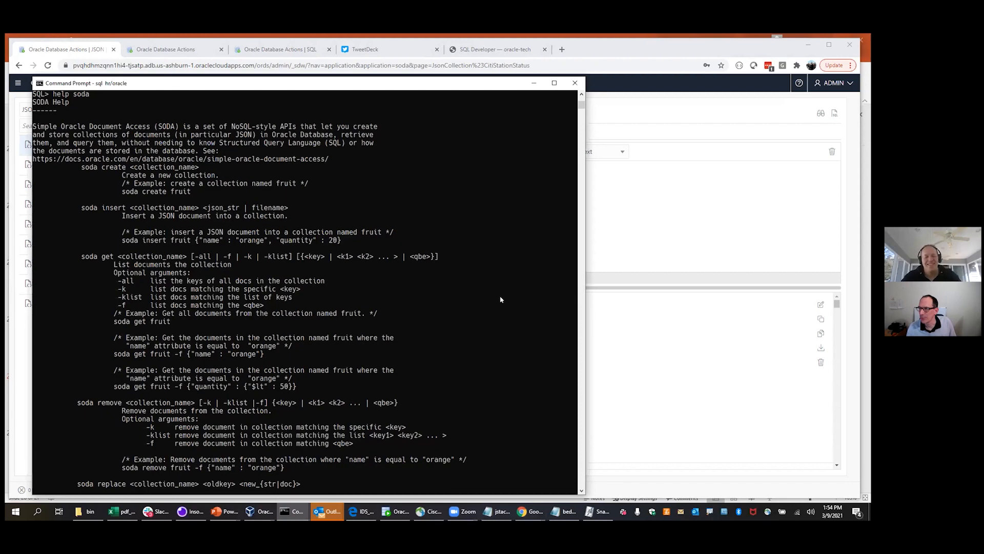
key("alt+Tab")
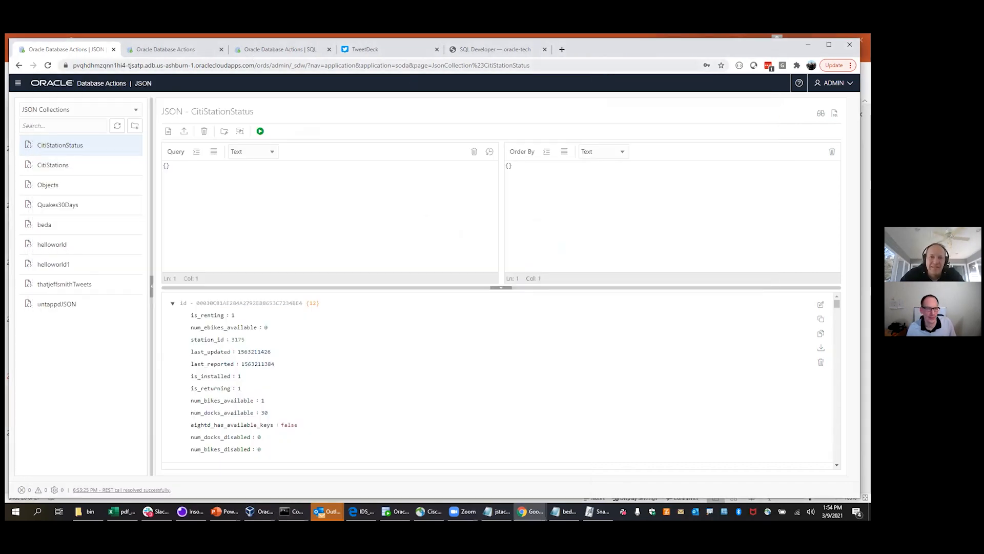
left_click_drag(627, 48, 626, 85)
left_click(558, 84)
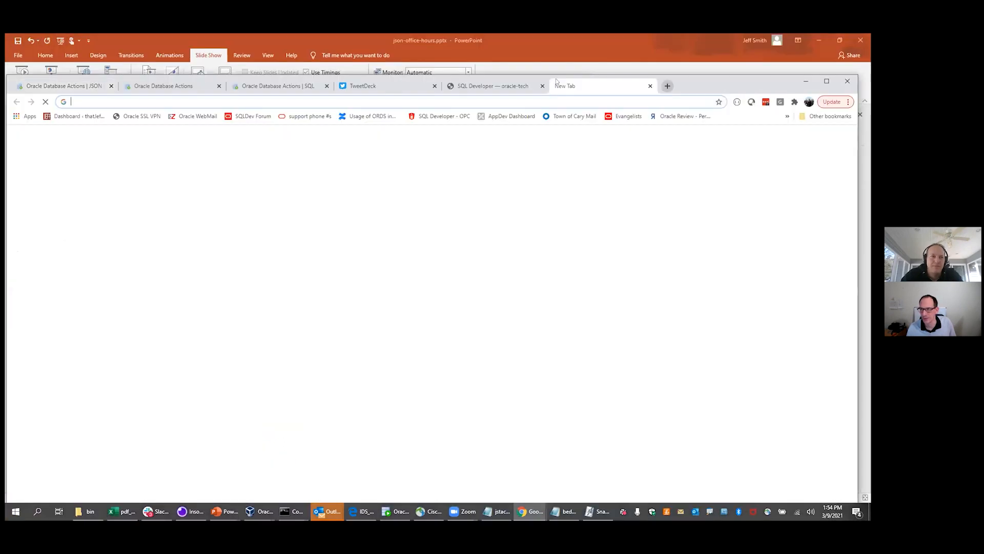
type("www.thatjeffsmith.com json")
key("Delete")
key("Return")
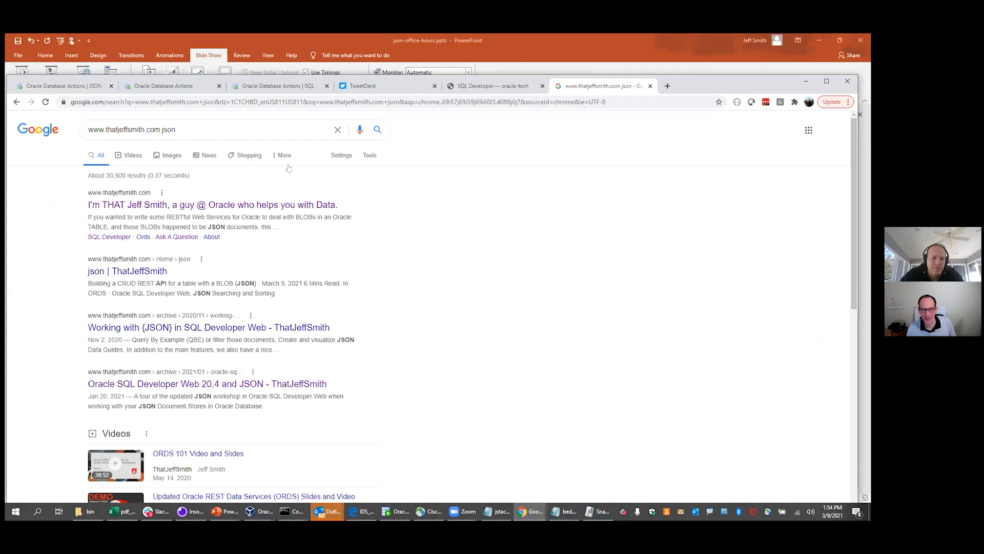
Open the json | ThatJeffSmith tag archive and scroll down through its JSON blog posts
left_click(120, 270)
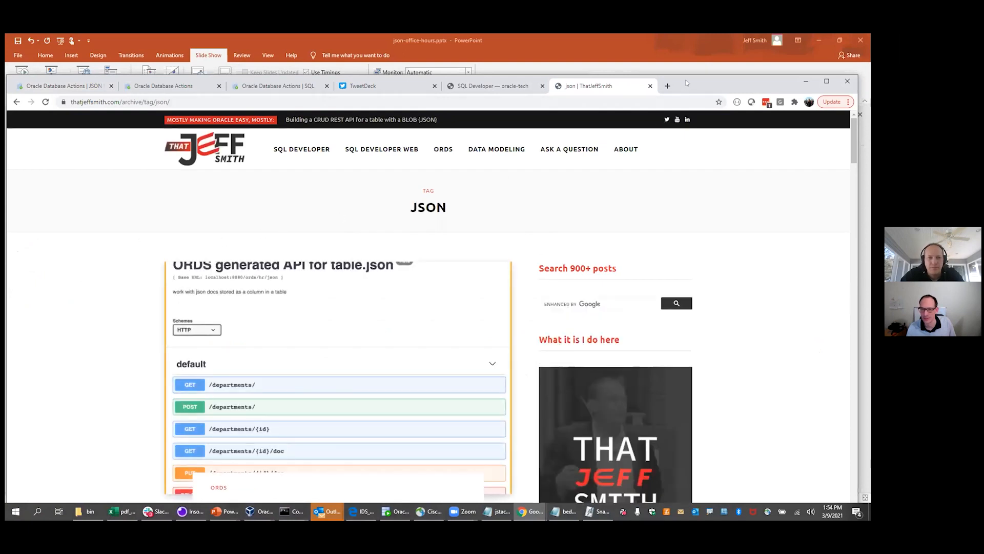
left_click_drag(686, 82, 688, 62)
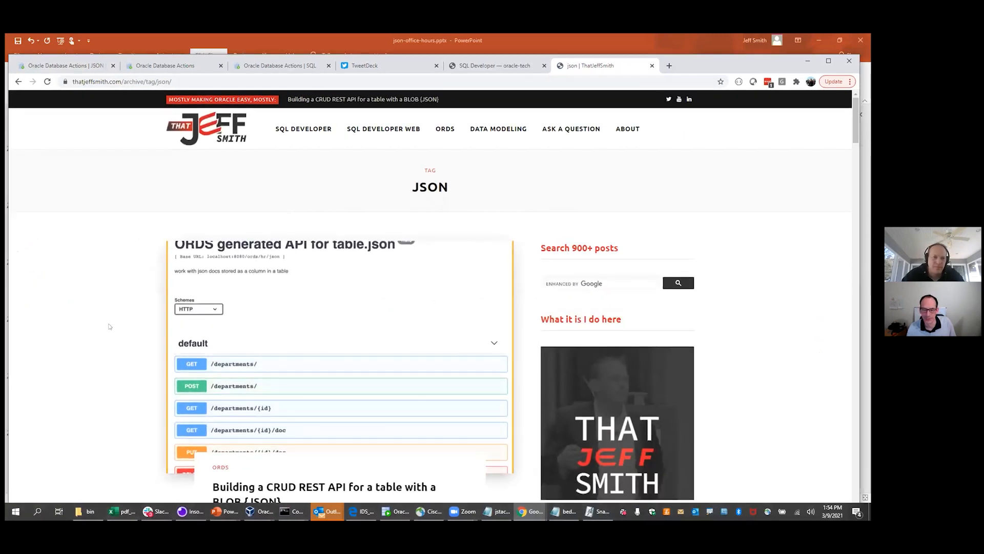
scroll(110, 326, "down", 2)
scroll(104, 327, "down", 4)
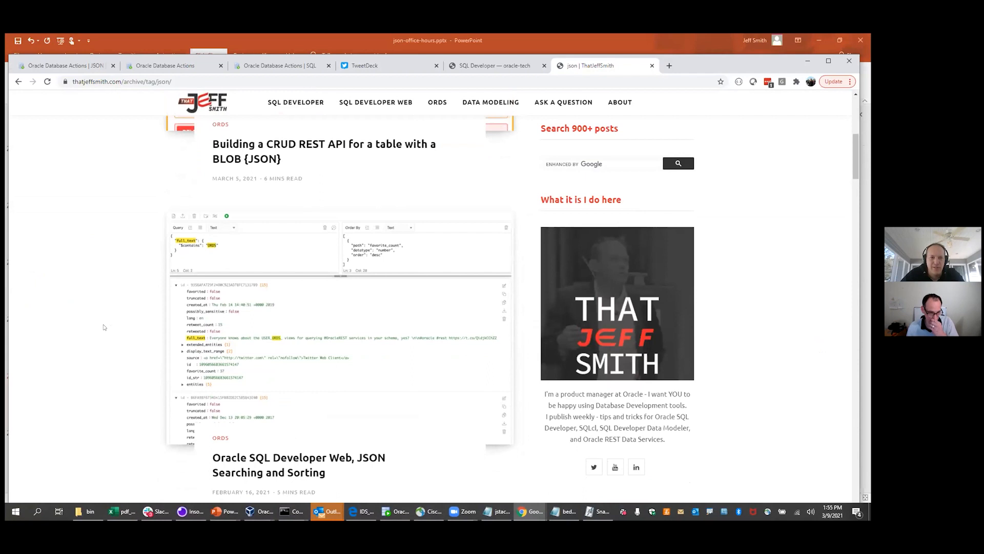
scroll(104, 327, "down", 4)
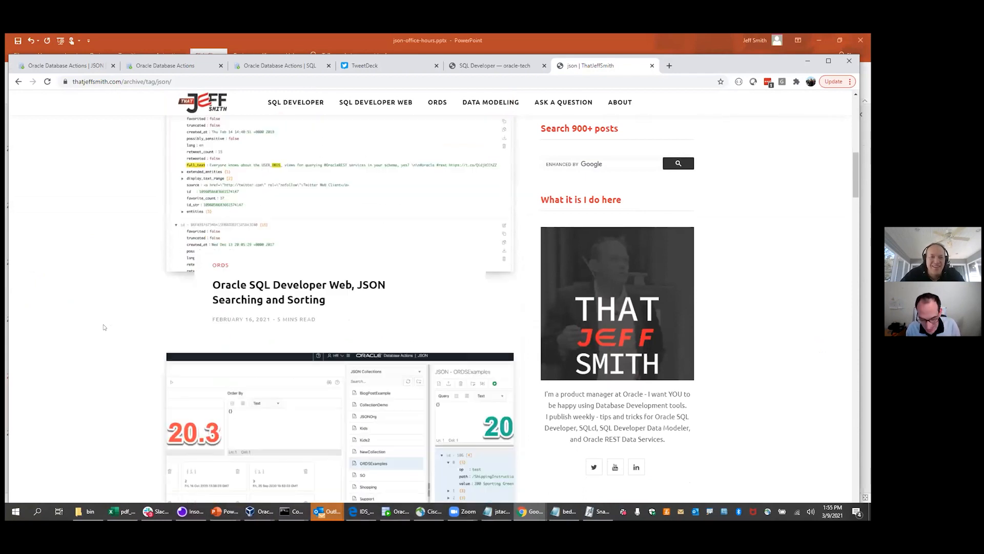
scroll(104, 327, "down", 1)
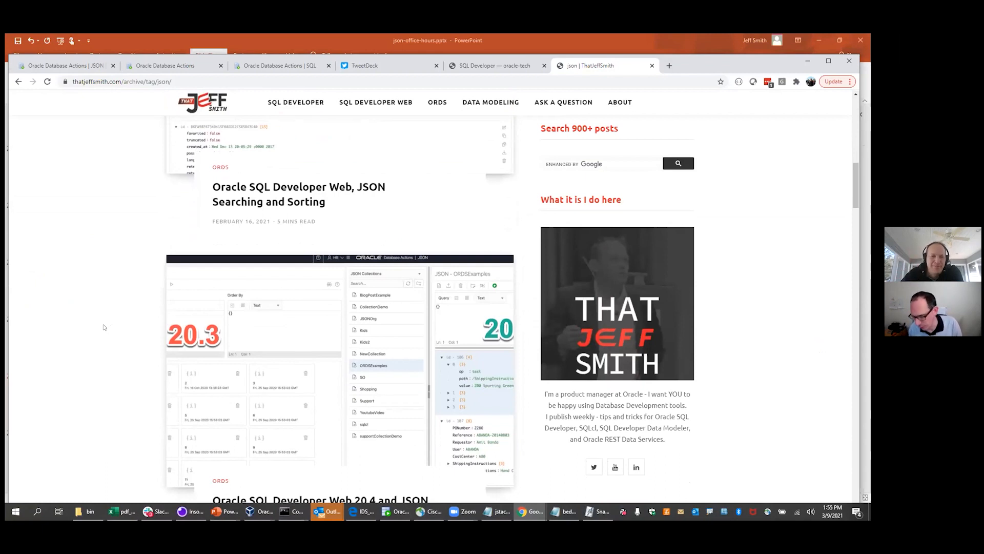
scroll(105, 327, "down", 2)
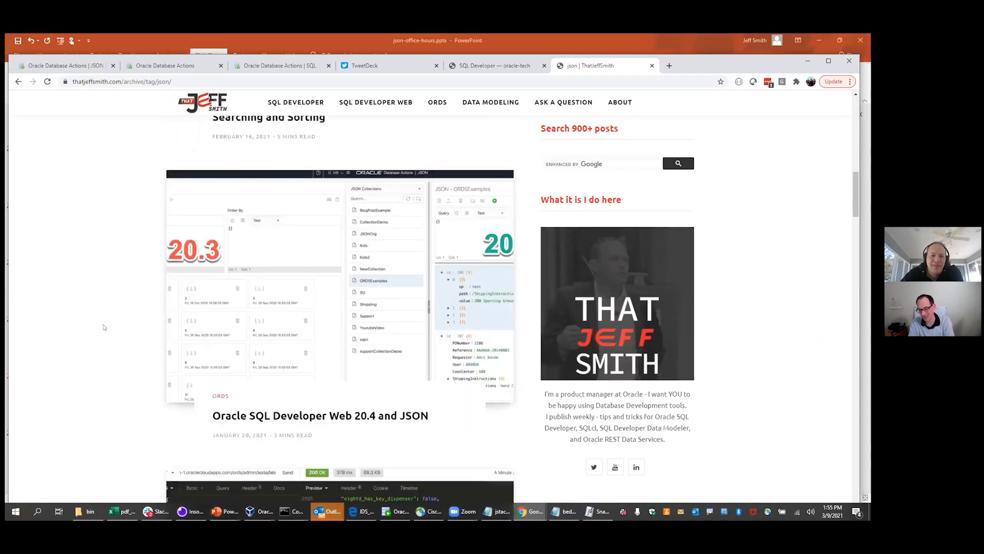
scroll(104, 327, "down", 8)
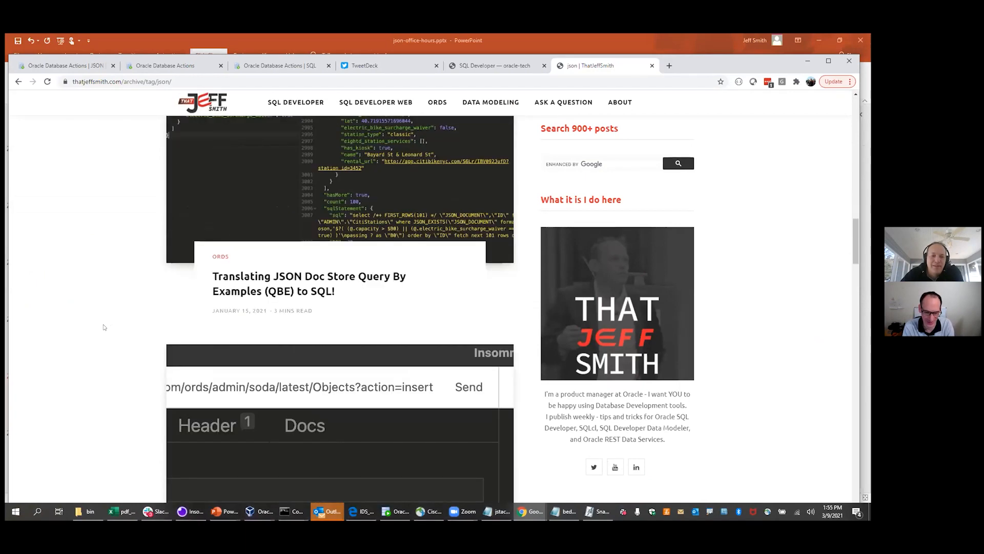
scroll(104, 327, "down", 1)
scroll(104, 327, "down", 6)
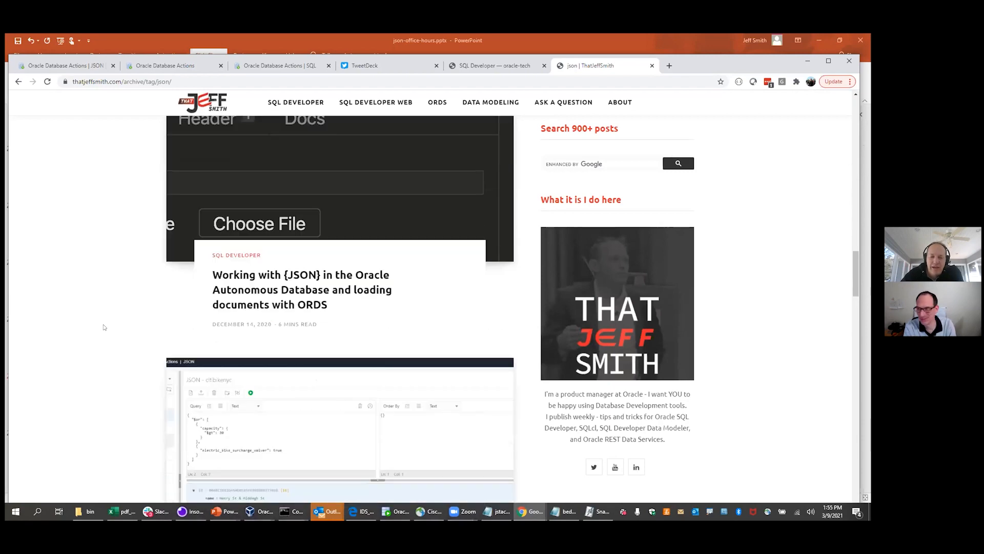
scroll(104, 327, "down", 10)
scroll(104, 327, "down", 4)
Scroll back to the top of the archive and switch to the TweetDeck tab
scroll(104, 327, "up", 2)
scroll(104, 327, "up", 10)
scroll(105, 327, "up", 15)
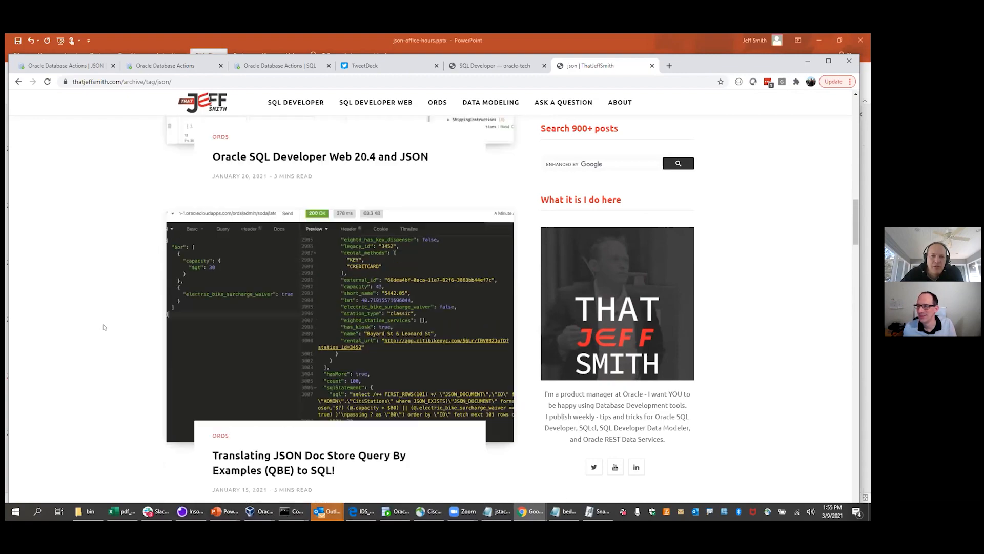
scroll(104, 327, "up", 3)
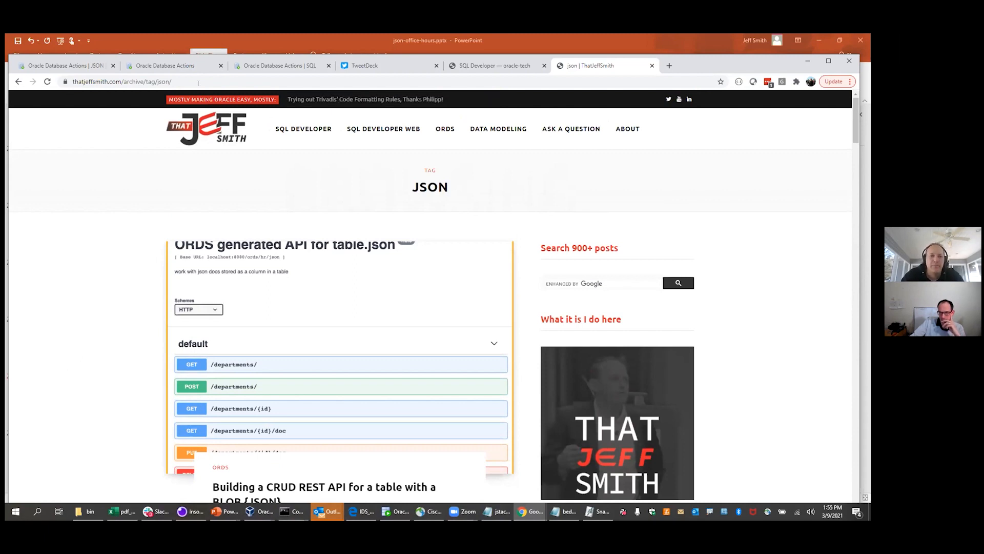
key("ctrl+4")
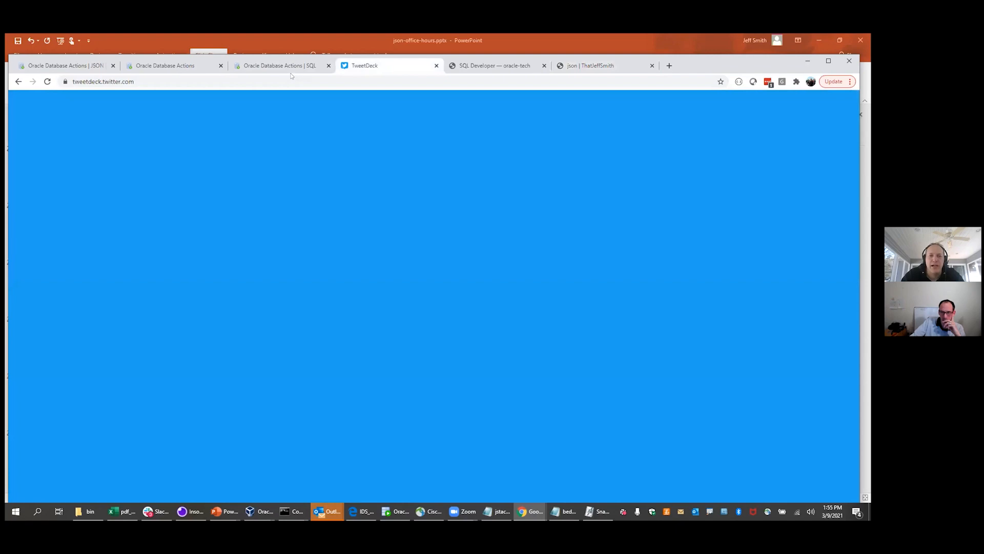